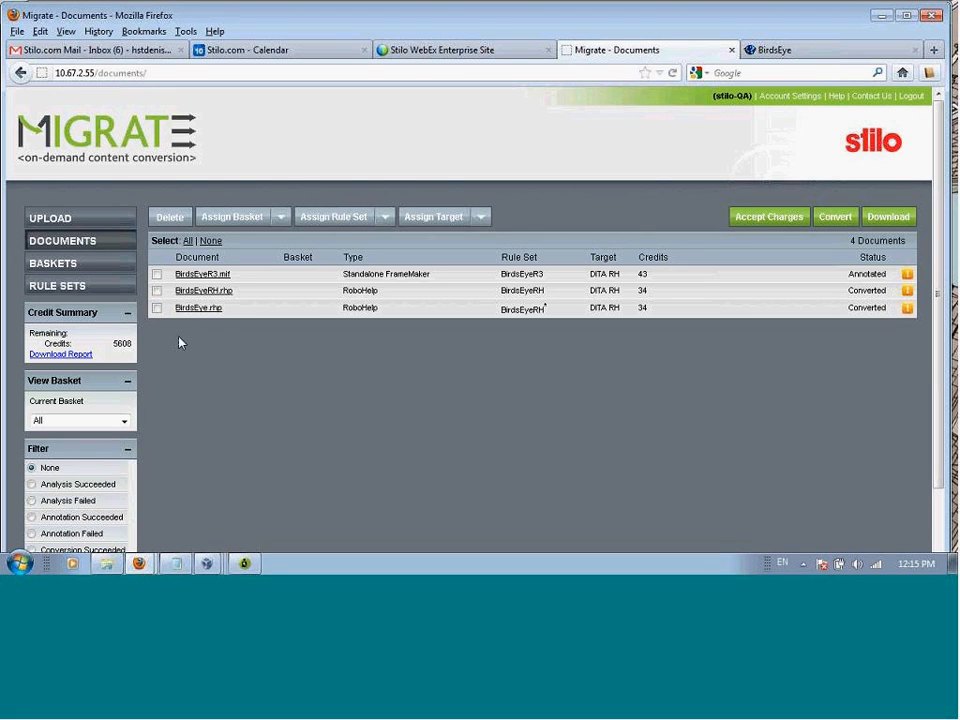
Step: Upload BirdsEye.rhp from the RoboHelp demos folder with the document type set to RoboHelp
{"action": "left_click", "coordinate": [66, 219]}
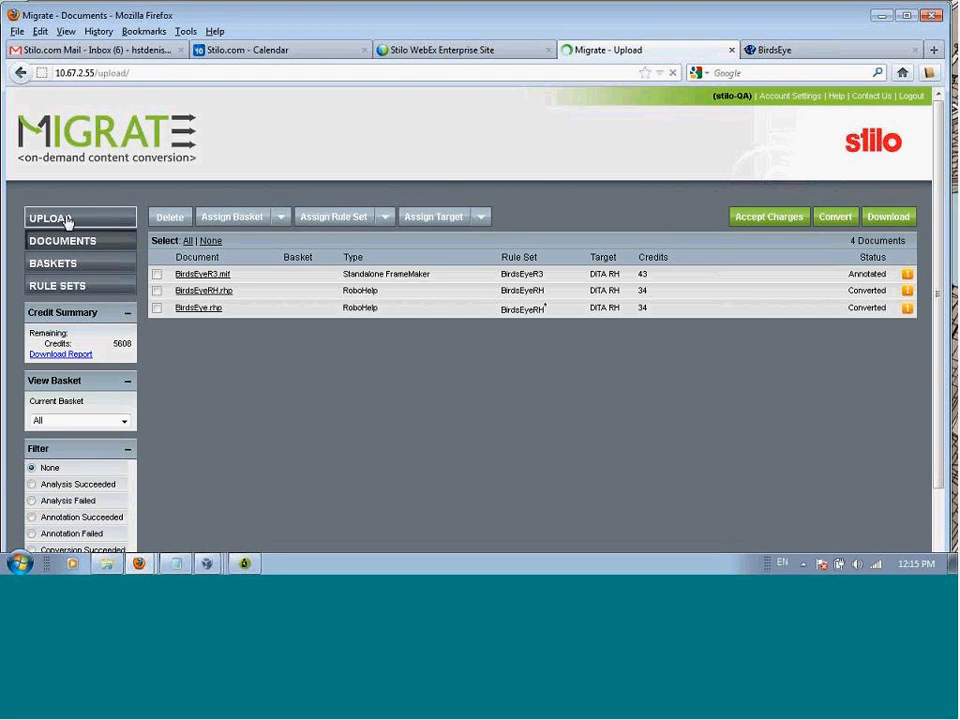
{"action": "left_click", "coordinate": [533, 250]}
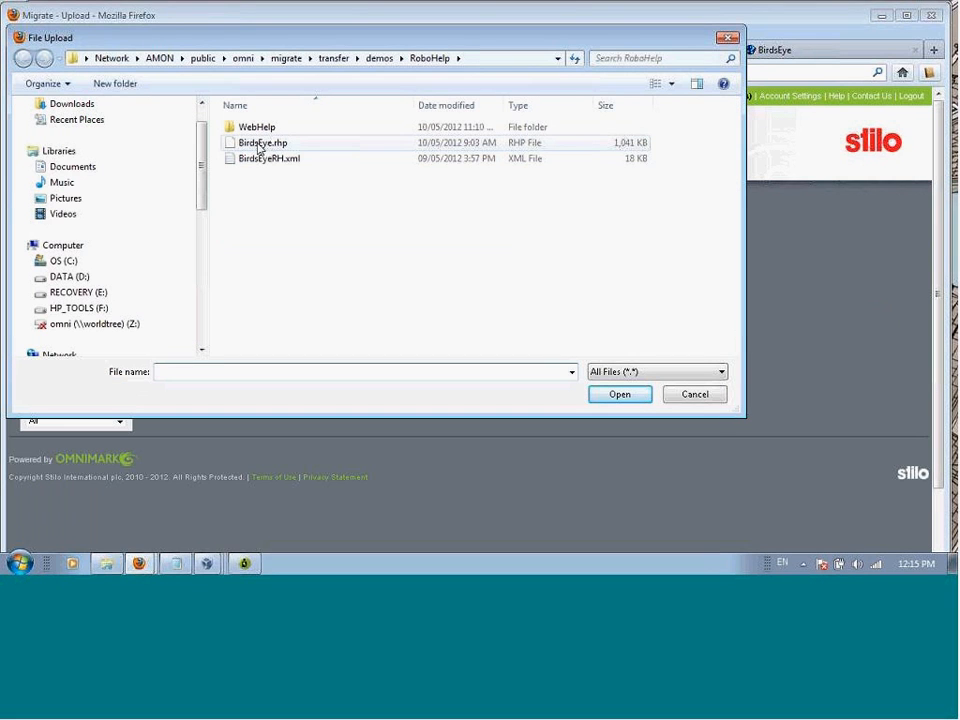
{"action": "left_click", "coordinate": [259, 148]}
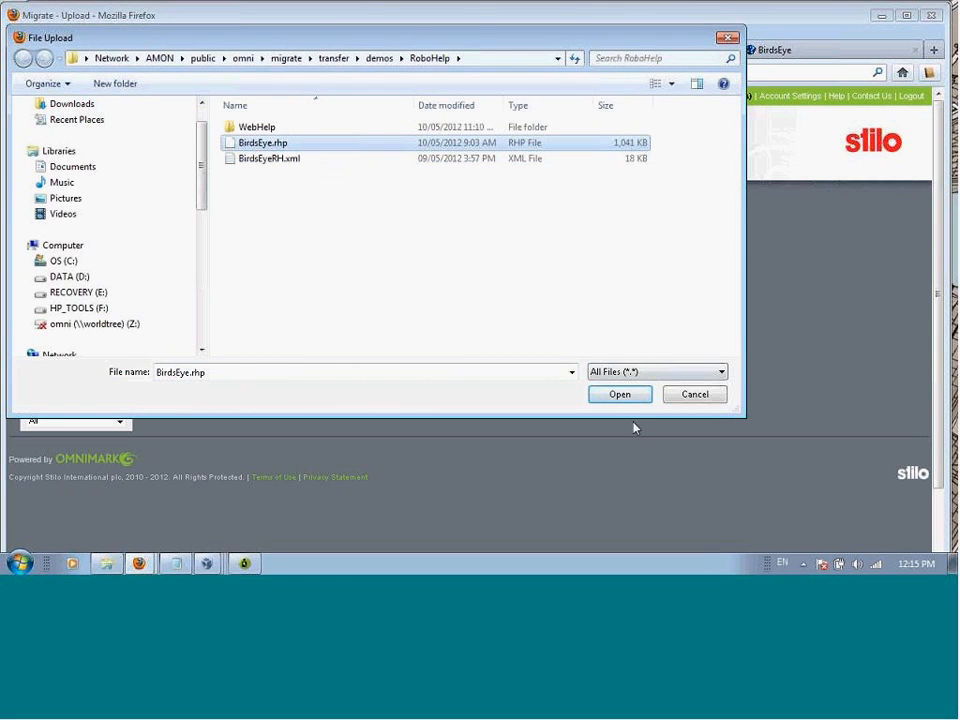
{"action": "left_click", "coordinate": [620, 396]}
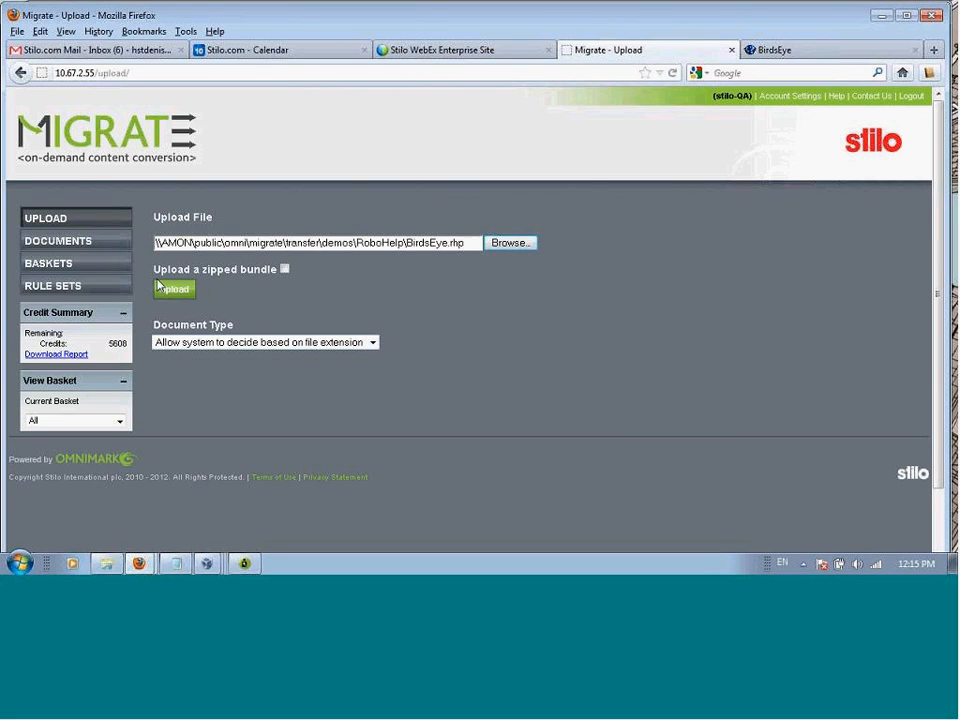
{"action": "left_click", "coordinate": [372, 343]}
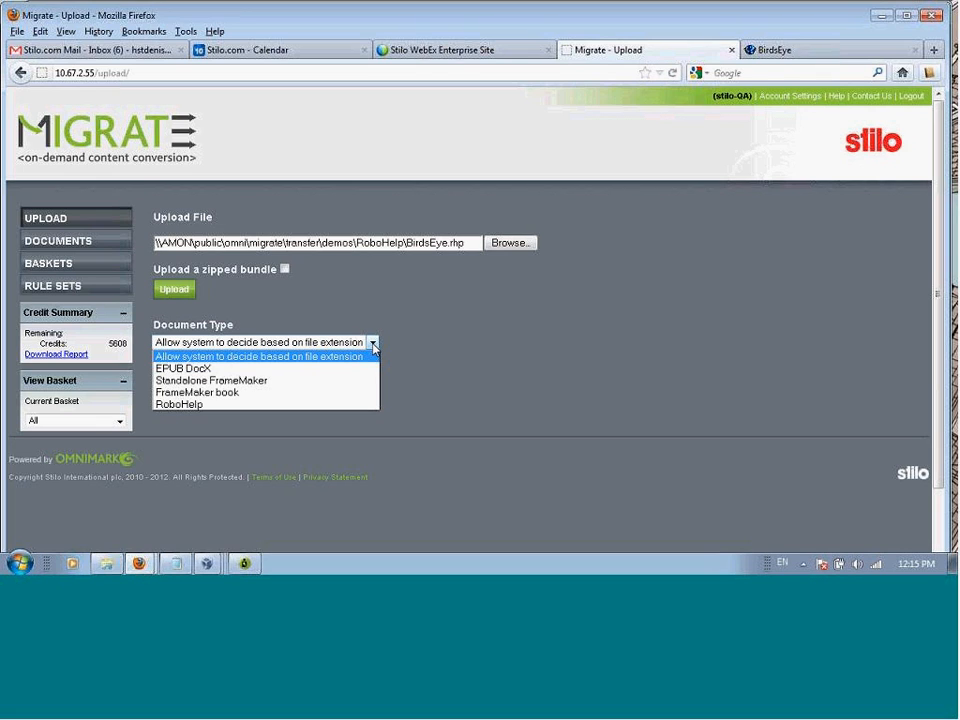
{"action": "left_click", "coordinate": [325, 405]}
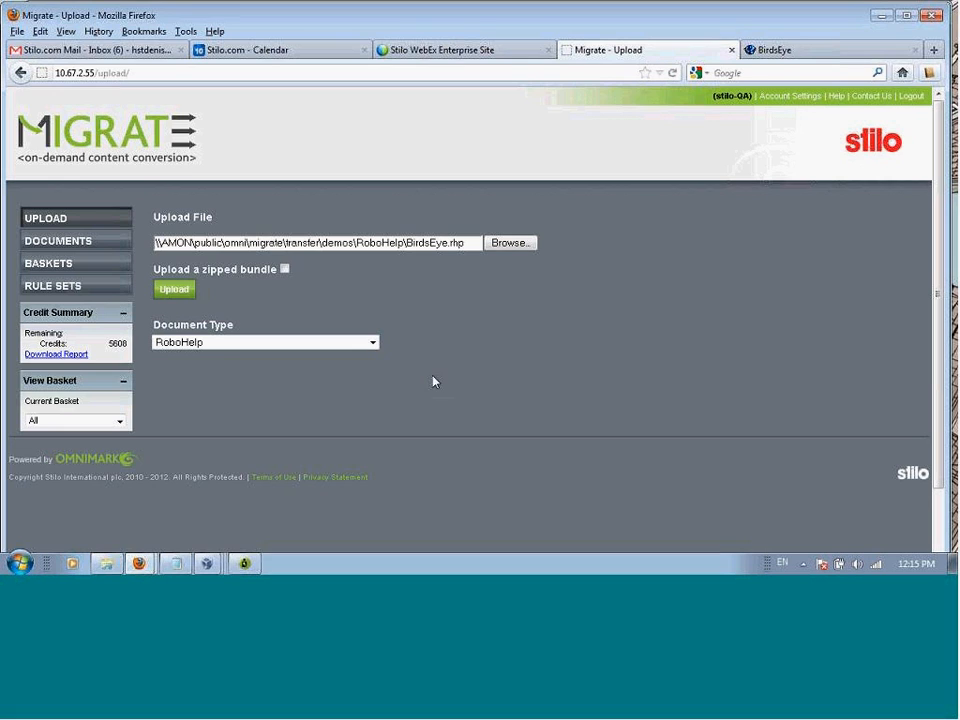
{"action": "left_click", "coordinate": [176, 291]}
Step: Review the details page of the newly uploaded BirdsEye.rhp, and return to the documents list
{"action": "left_click", "coordinate": [70, 244]}
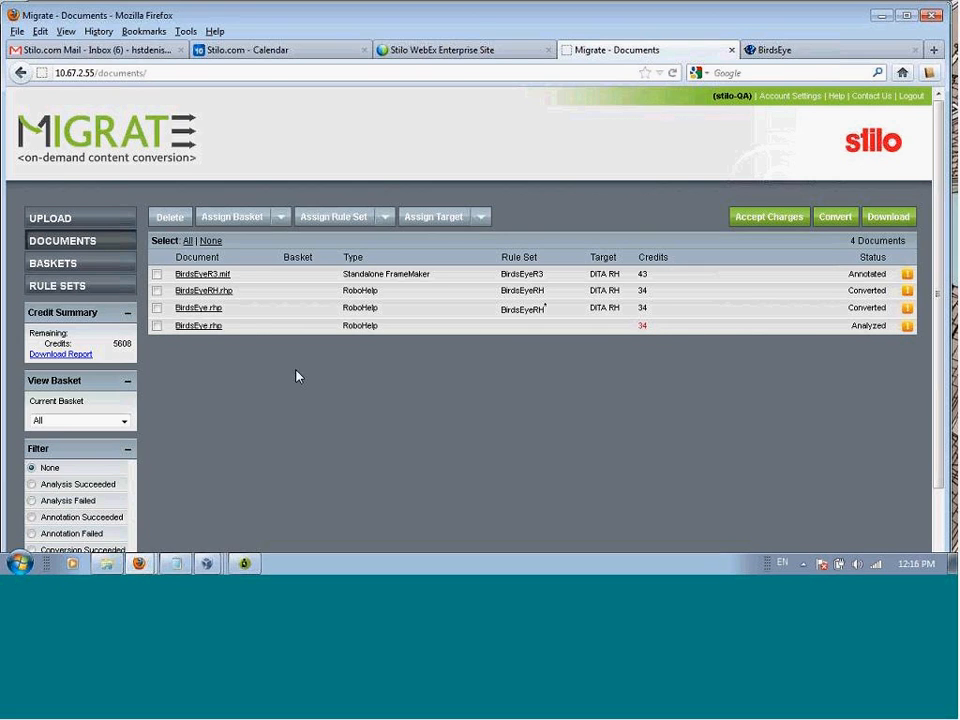
{"action": "left_click", "coordinate": [204, 327]}
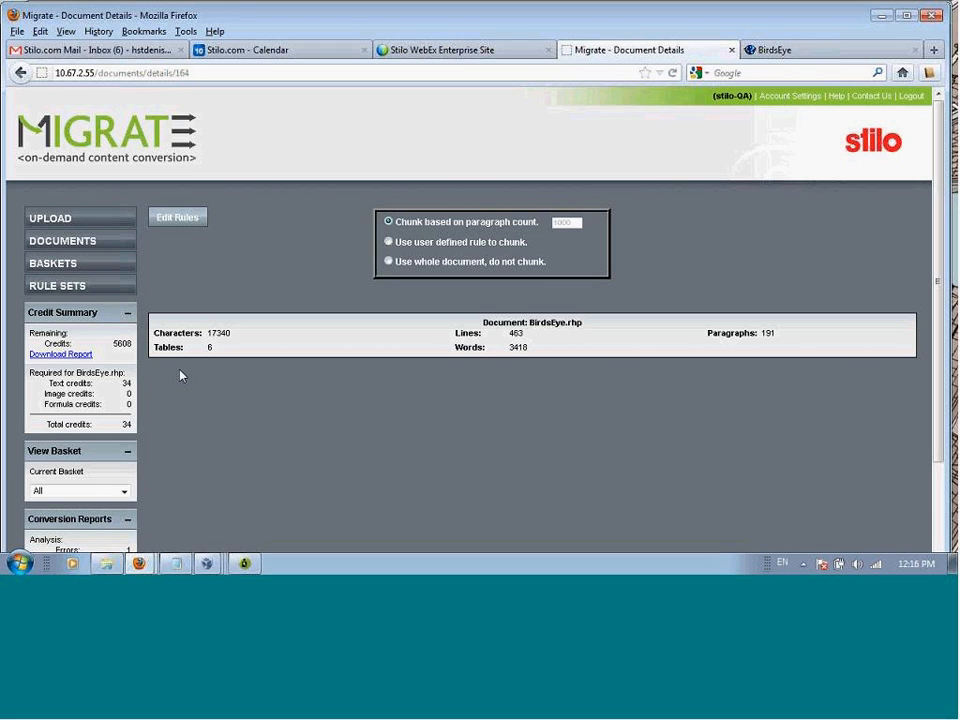
{"action": "left_click", "coordinate": [68, 242]}
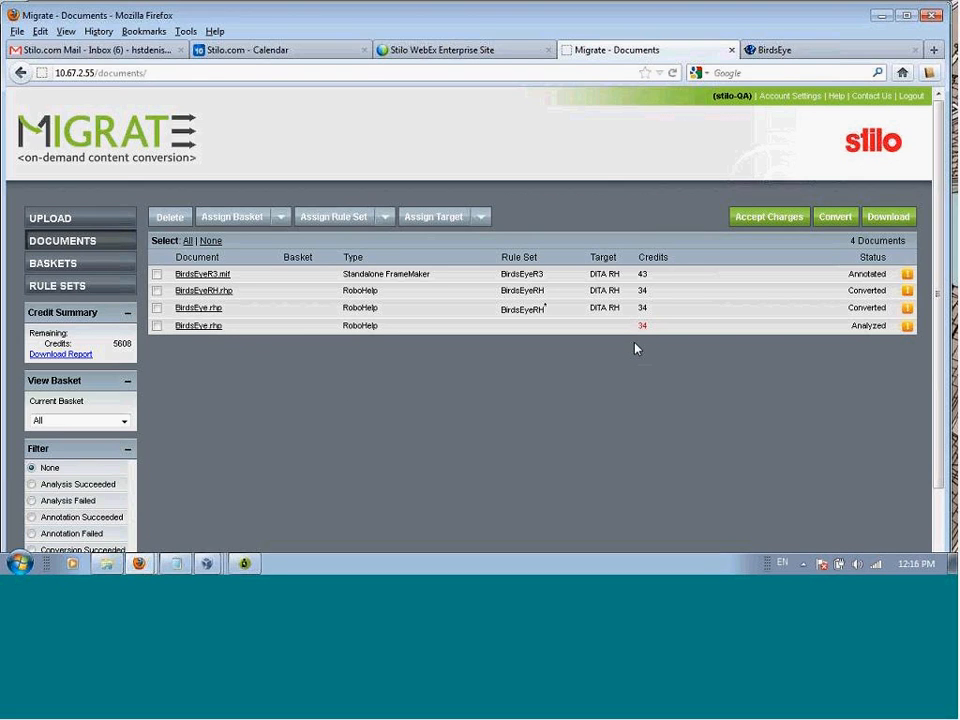
Step: Accept the credit charges for the newly uploaded BirdsEye.rhp
{"action": "left_click", "coordinate": [157, 326]}
{"action": "left_click", "coordinate": [795, 219]}
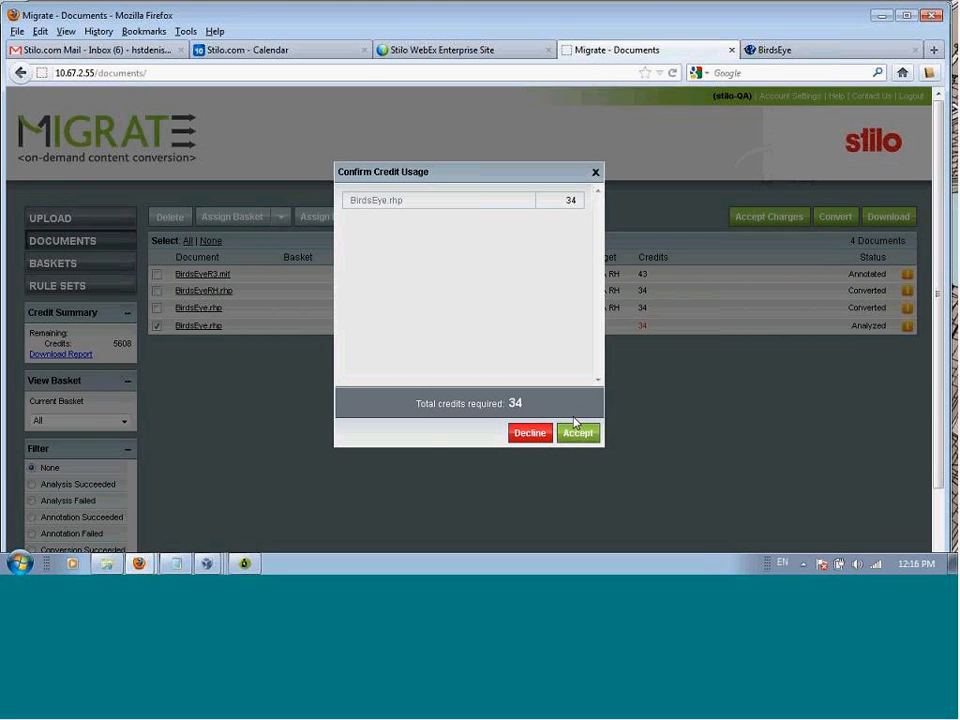
{"action": "left_click", "coordinate": [577, 432]}
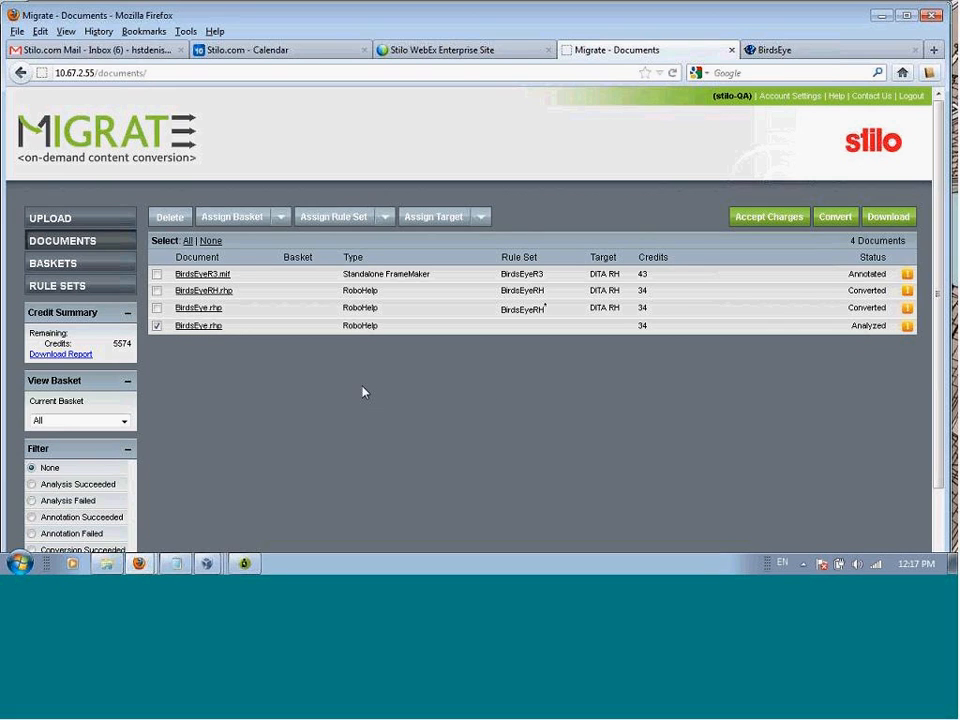
Step: Convert the newly uploaded BirdsEye.rhp using the BirdsEyeRH rule set and the DITA RH target
{"action": "left_click", "coordinate": [384, 217]}
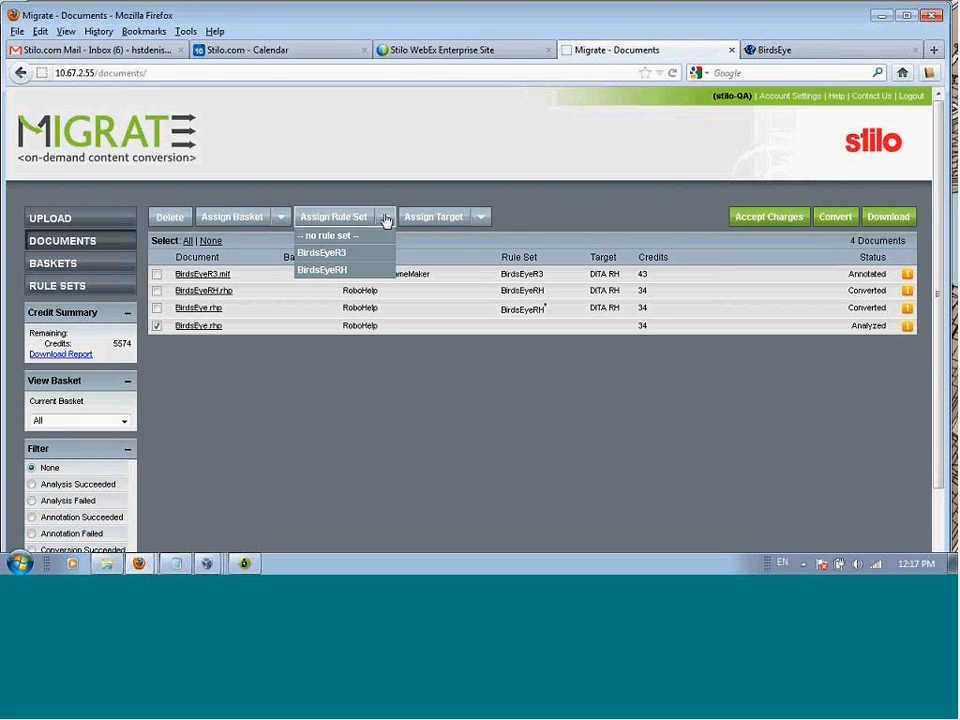
{"action": "left_click", "coordinate": [346, 272]}
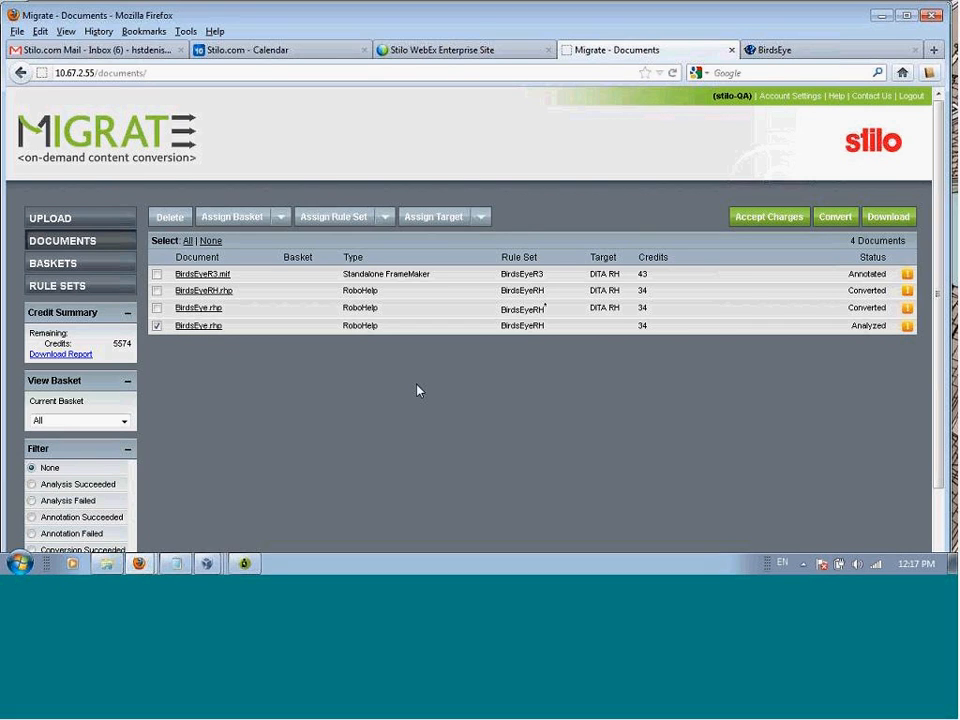
{"action": "left_click", "coordinate": [481, 217]}
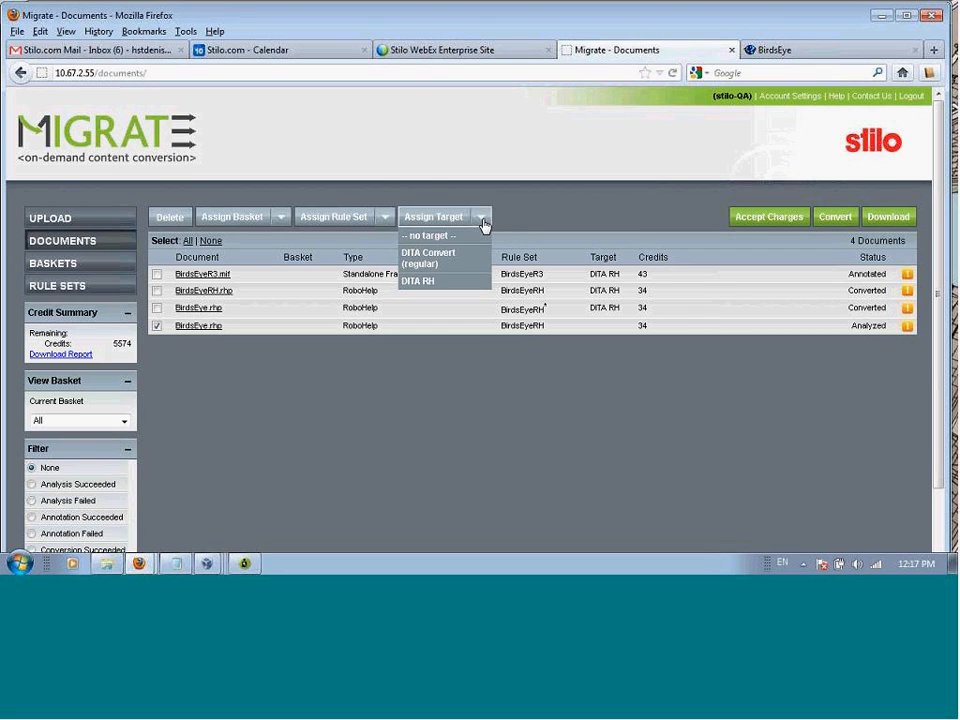
{"action": "left_click", "coordinate": [433, 284]}
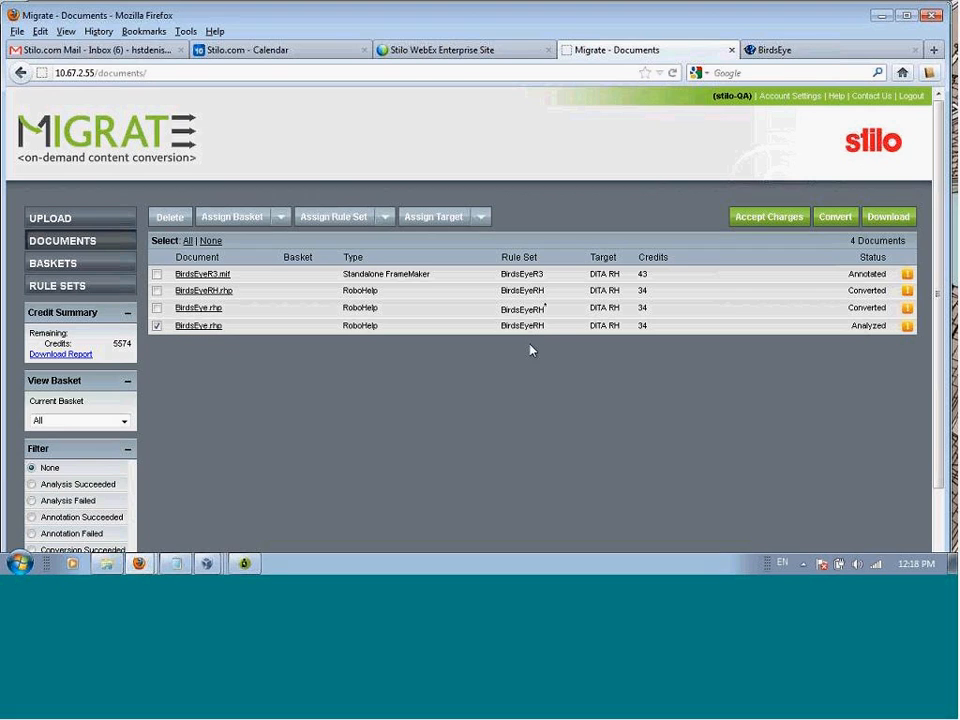
{"action": "left_click", "coordinate": [841, 226]}
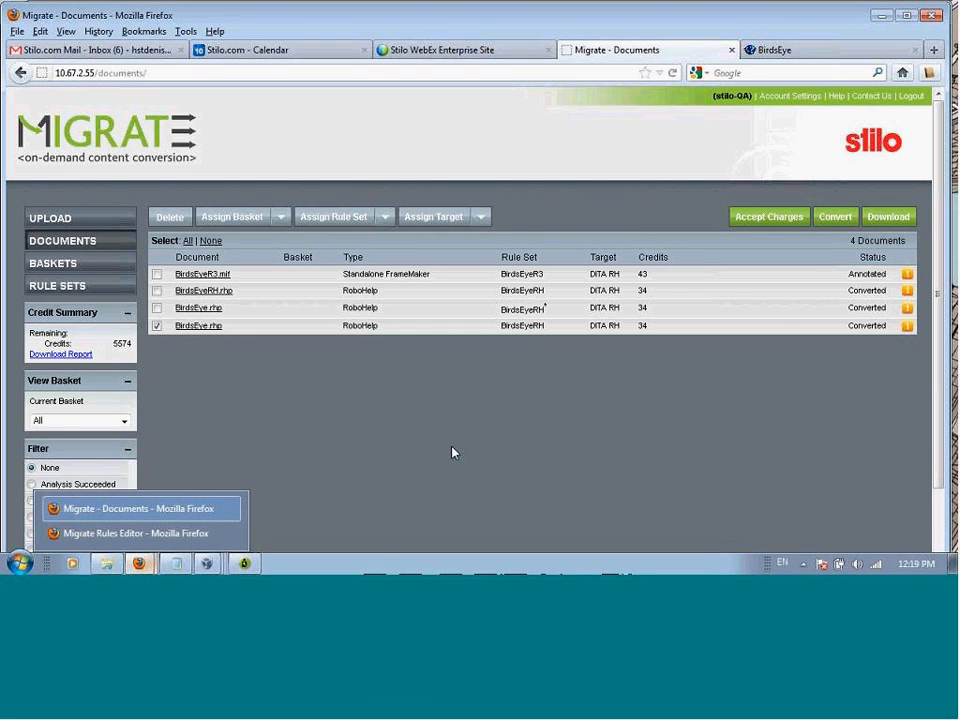
Step: Examine the source BirdsEye WebHelp guide from the proprietary notice through the typographical conventions, requirements tables and QuickTrace installation procedure
{"action": "left_click", "coordinate": [803, 52]}
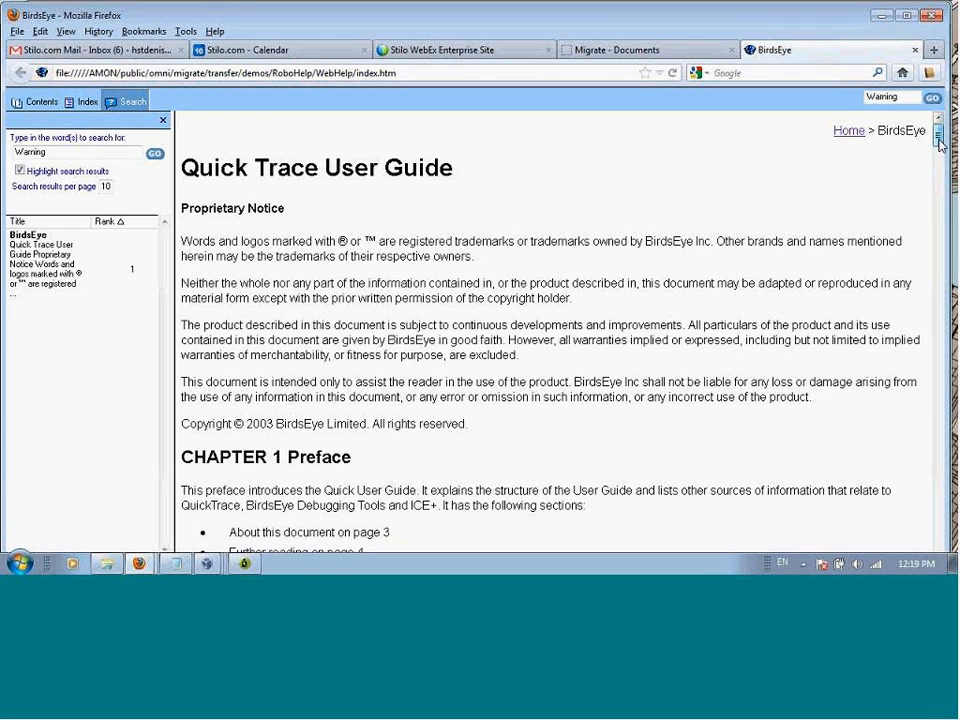
{"action": "left_click_drag", "start_coordinate": [939, 143], "coordinate": [939, 145]}
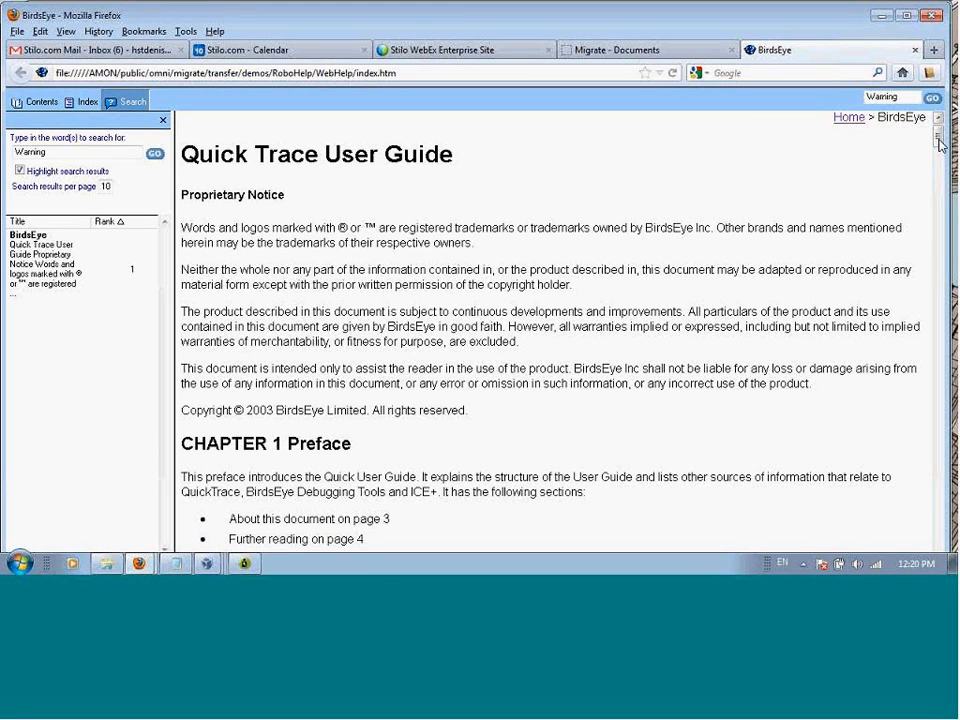
{"action": "left_click_drag", "start_coordinate": [940, 143], "coordinate": [939, 147]}
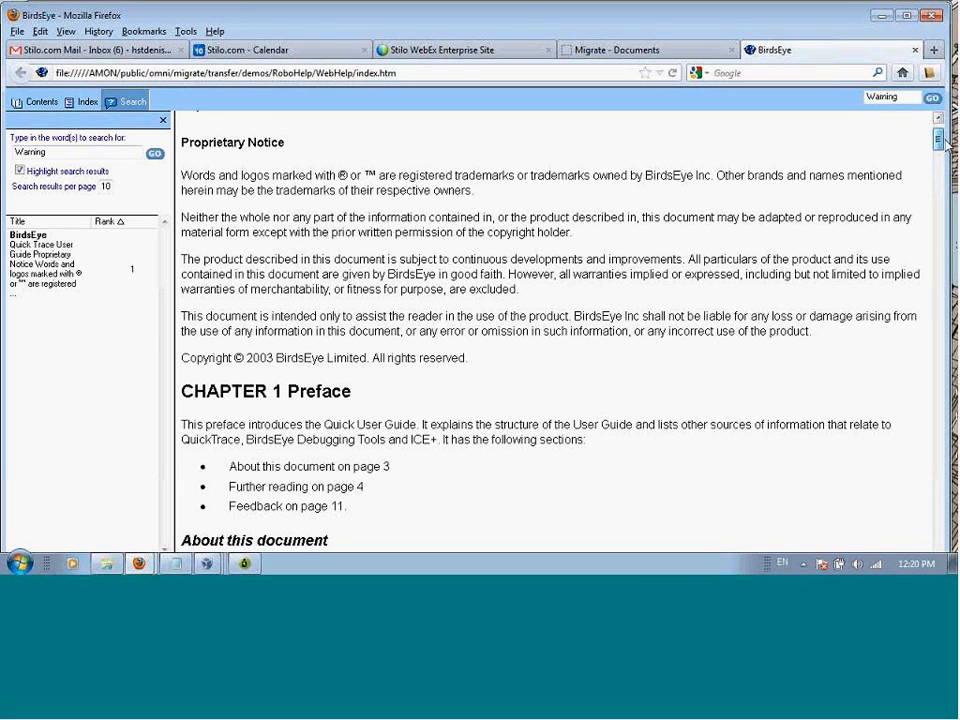
{"action": "left_click_drag", "start_coordinate": [940, 145], "coordinate": [922, 194]}
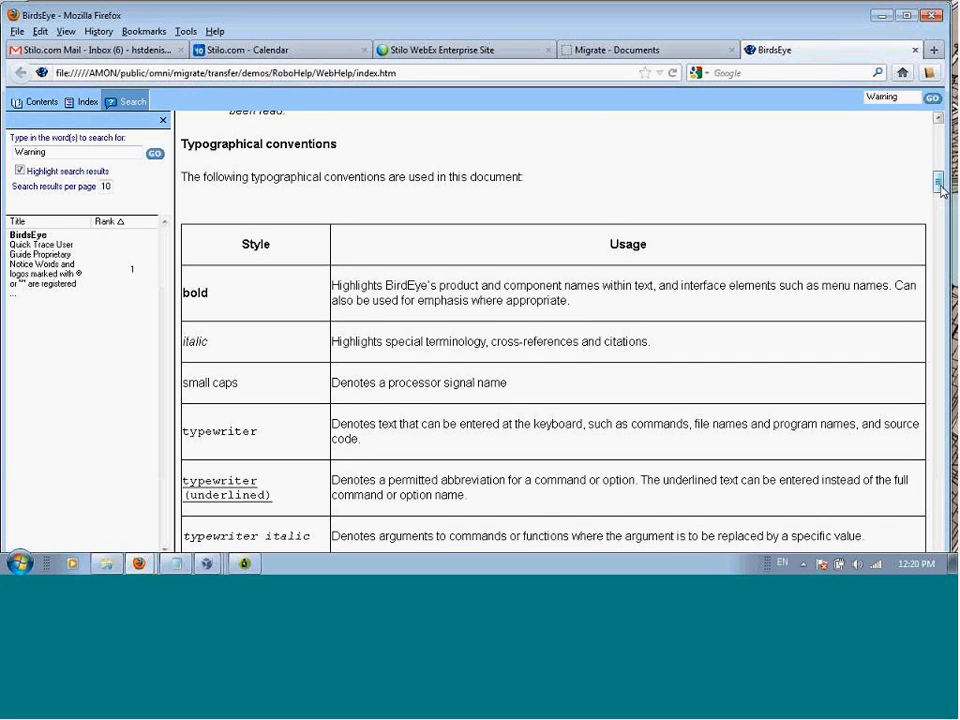
{"action": "scroll", "coordinate": [941, 191], "scroll_direction": "down", "scroll_amount": 2}
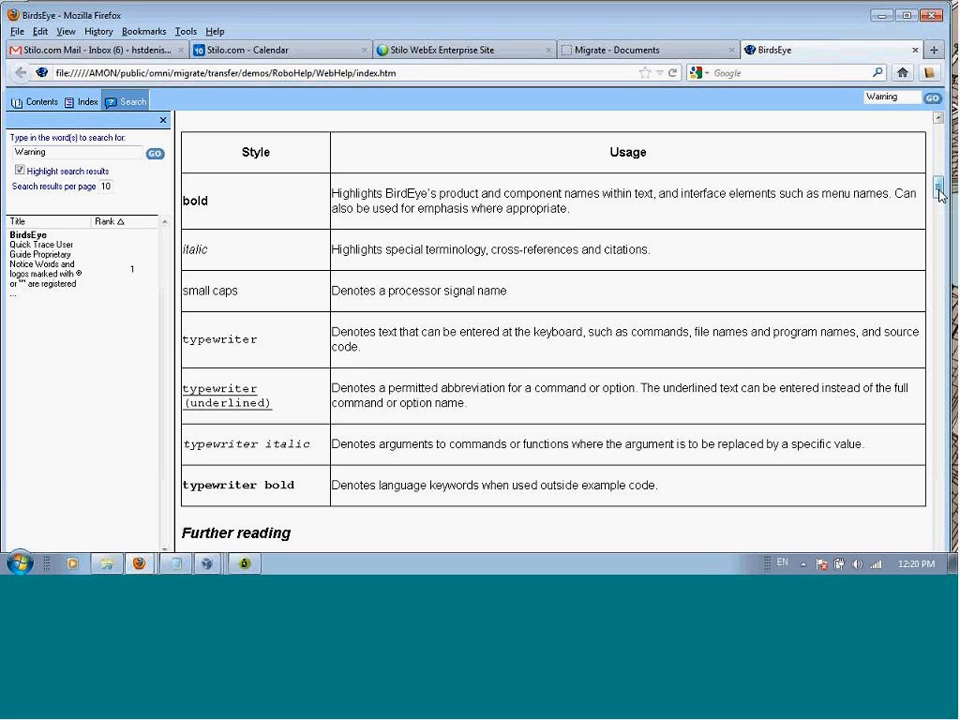
{"action": "left_click_drag", "start_coordinate": [938, 193], "coordinate": [938, 240]}
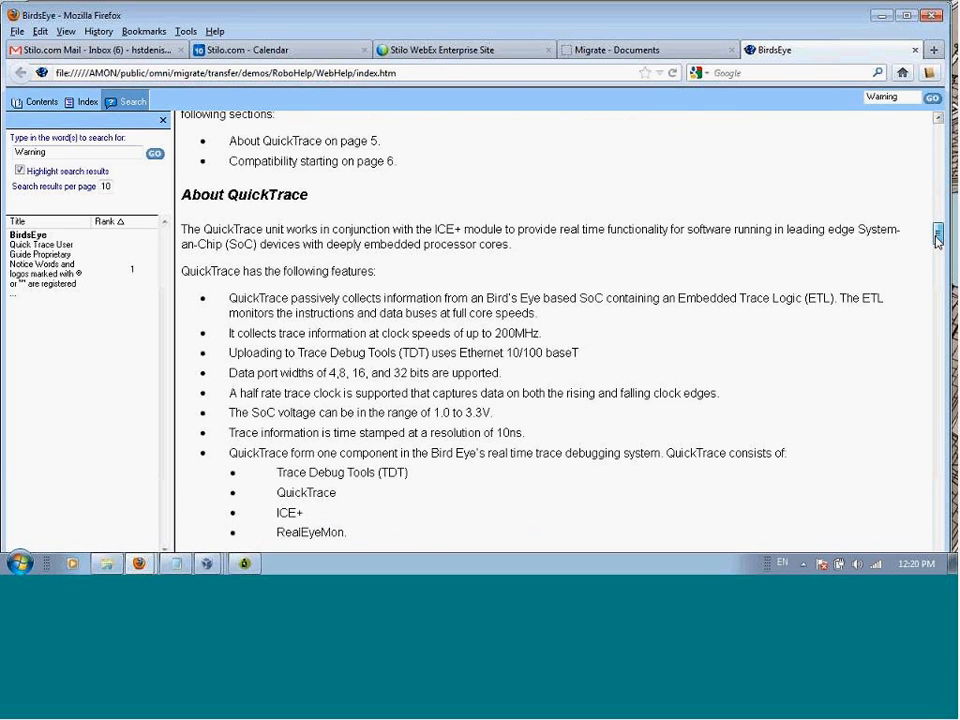
{"action": "left_click_drag", "start_coordinate": [938, 240], "coordinate": [939, 280]}
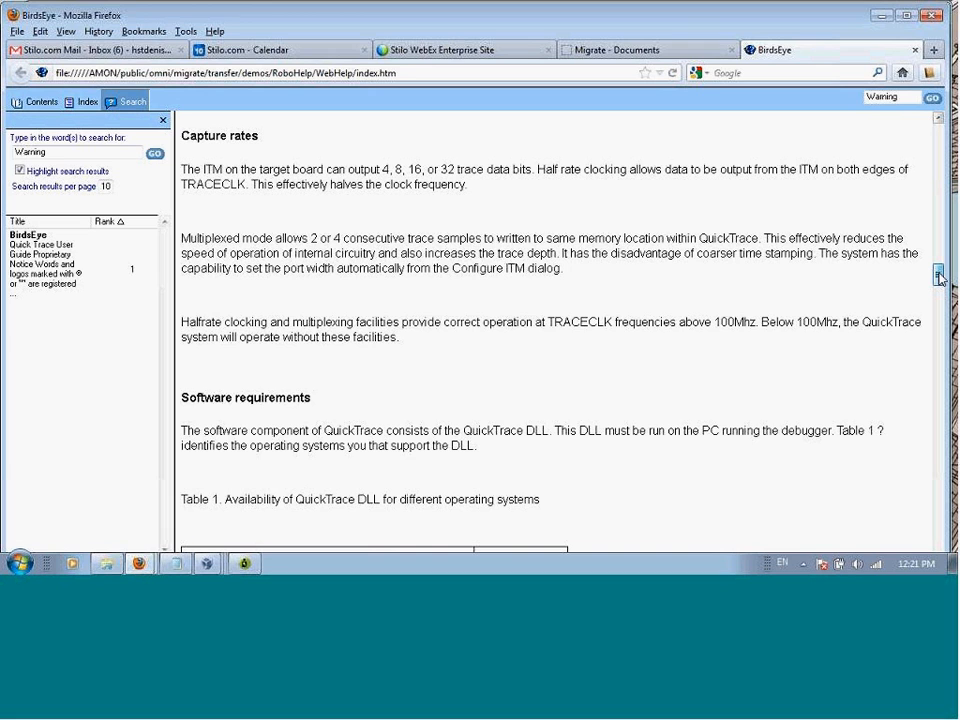
{"action": "left_click_drag", "start_coordinate": [939, 279], "coordinate": [939, 307]}
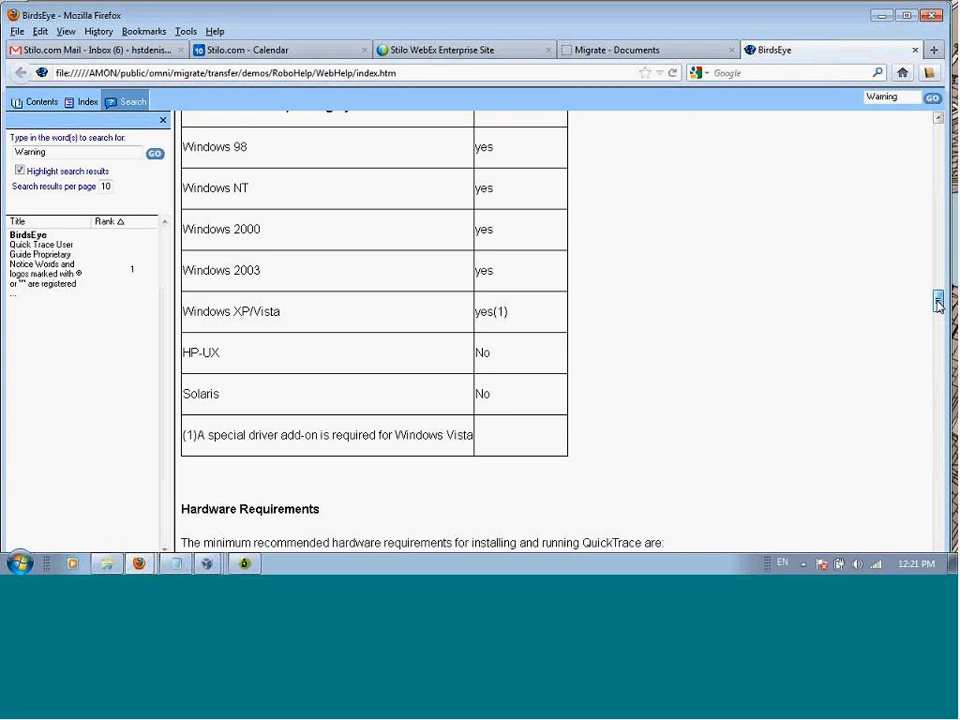
{"action": "left_click_drag", "start_coordinate": [937, 303], "coordinate": [938, 345]}
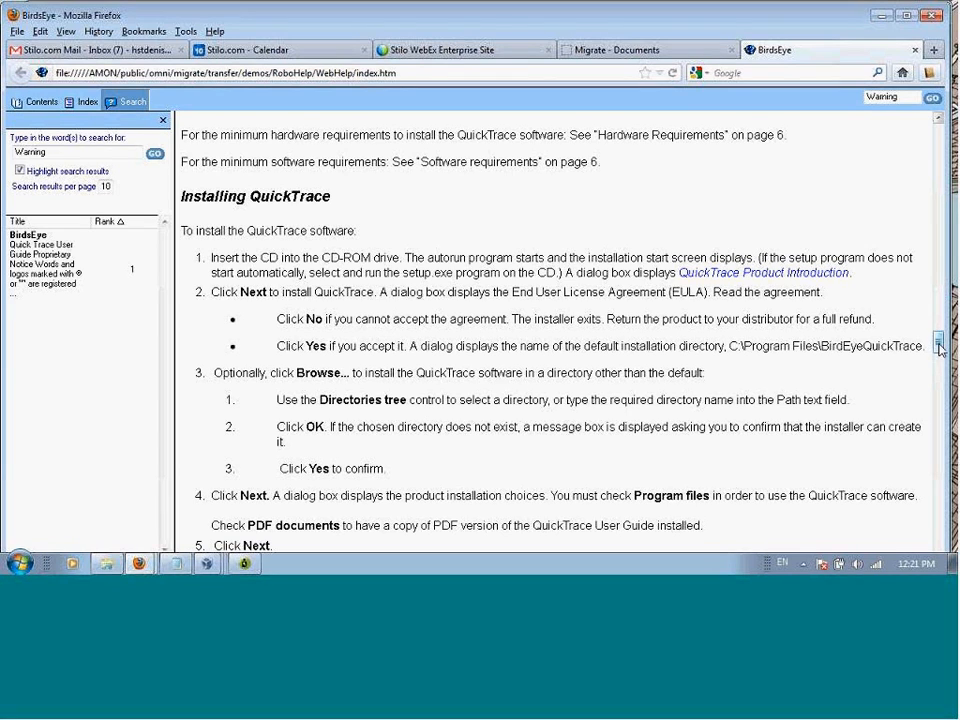
{"action": "left_click_drag", "start_coordinate": [935, 344], "coordinate": [941, 352]}
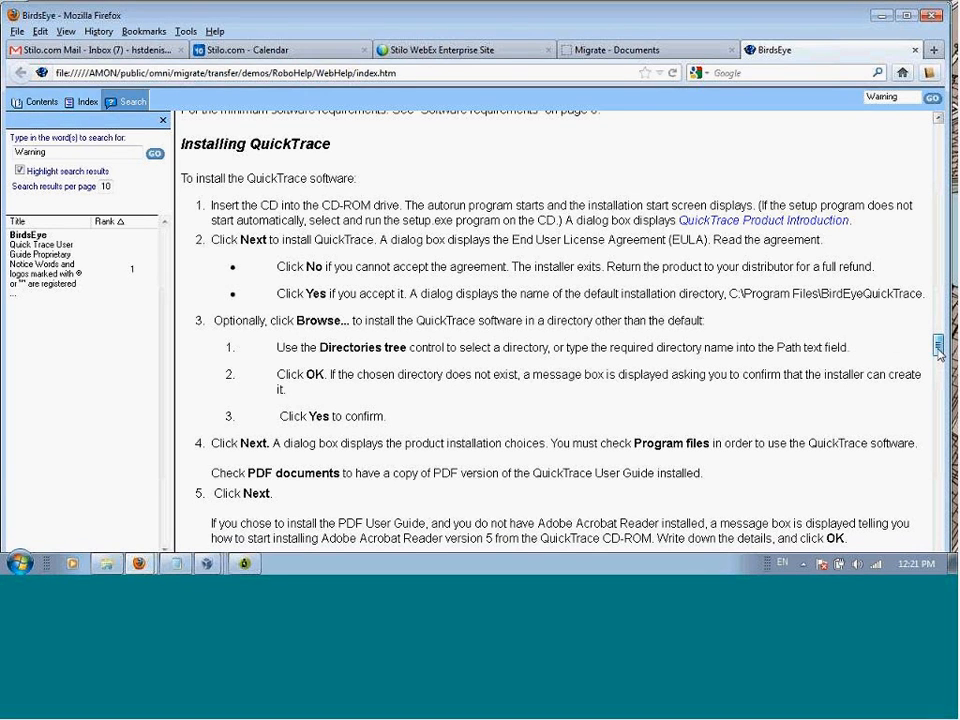
{"action": "scroll", "coordinate": [938, 350], "scroll_direction": "down", "scroll_amount": 2}
Step: Examine Chapter 4 of the WebHelp guide on common document conversion problems, from Issue 1 through the tables in Issue 3
{"action": "left_click_drag", "start_coordinate": [938, 350], "coordinate": [938, 413]}
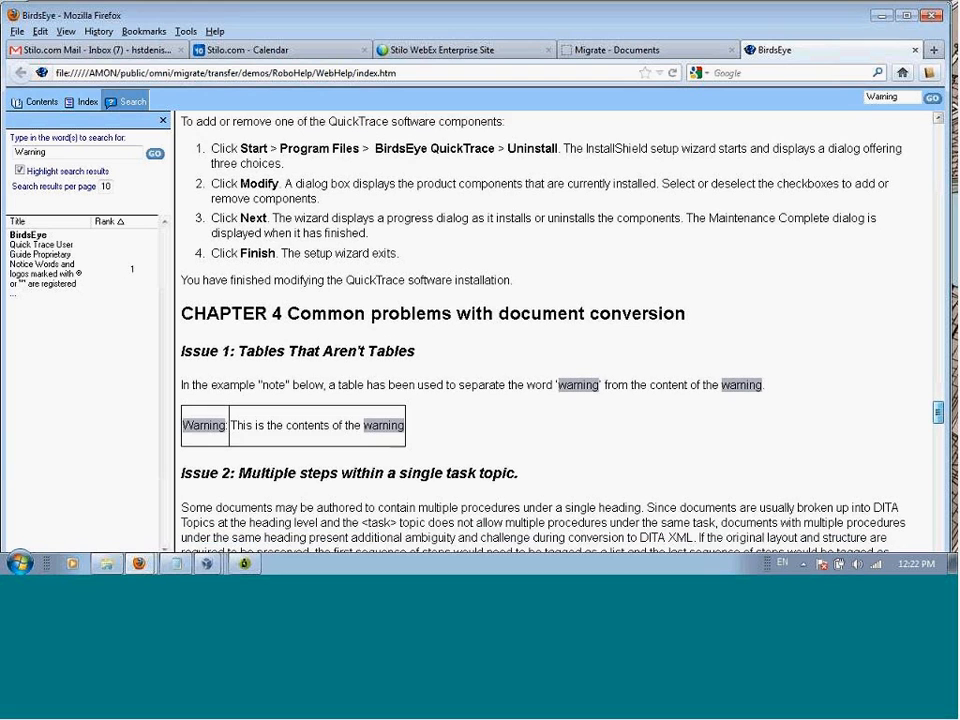
{"action": "left_click_drag", "start_coordinate": [940, 413], "coordinate": [940, 418]}
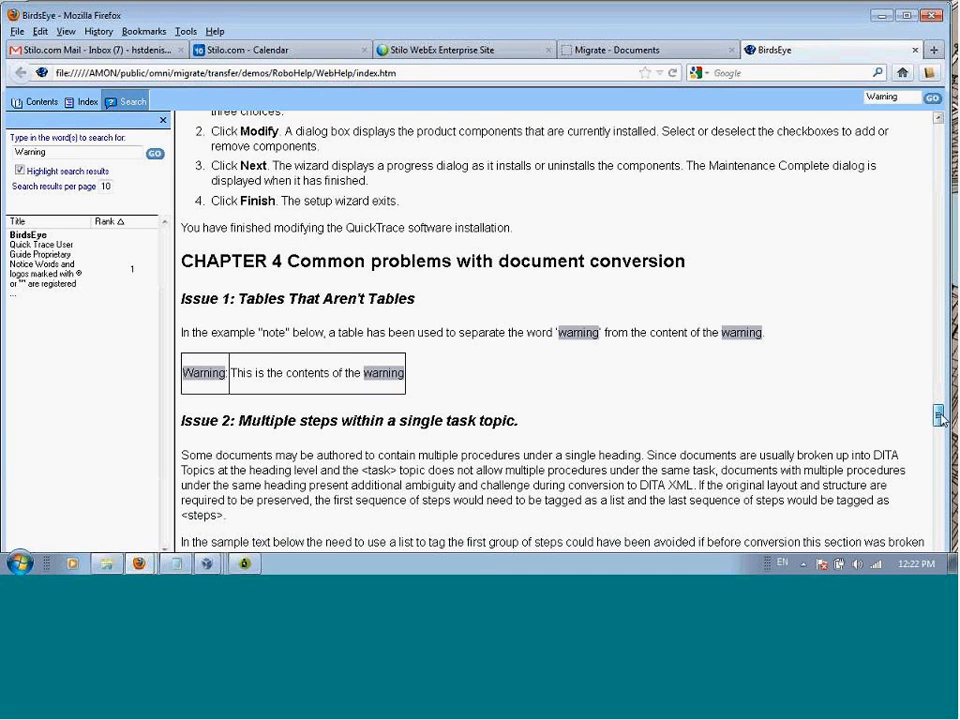
{"action": "left_click_drag", "start_coordinate": [940, 420], "coordinate": [938, 433]}
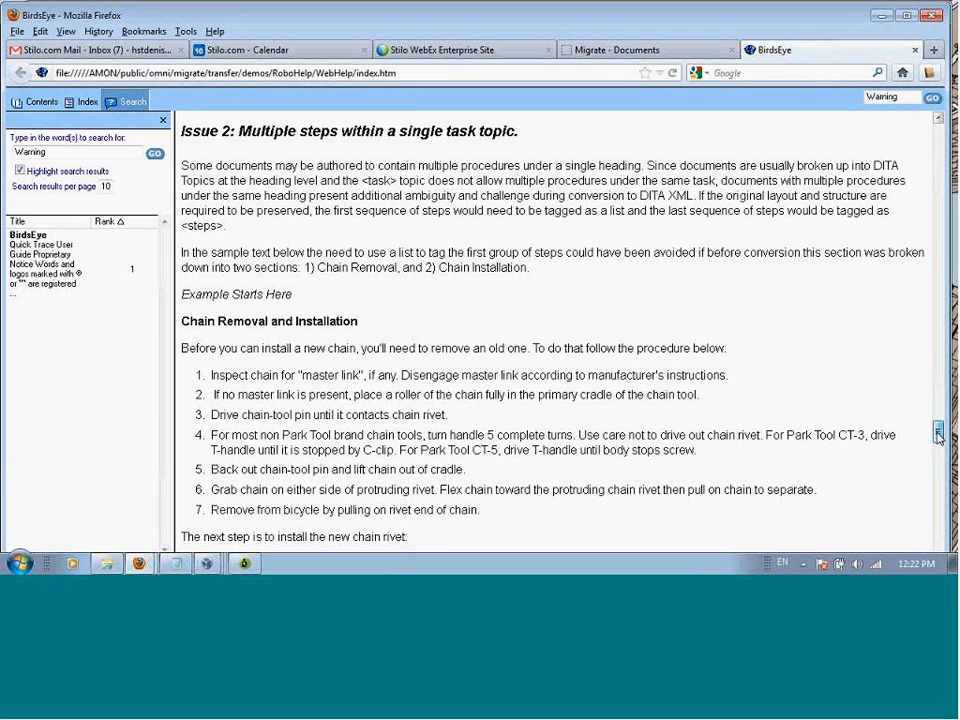
{"action": "left_click_drag", "start_coordinate": [938, 433], "coordinate": [938, 445]}
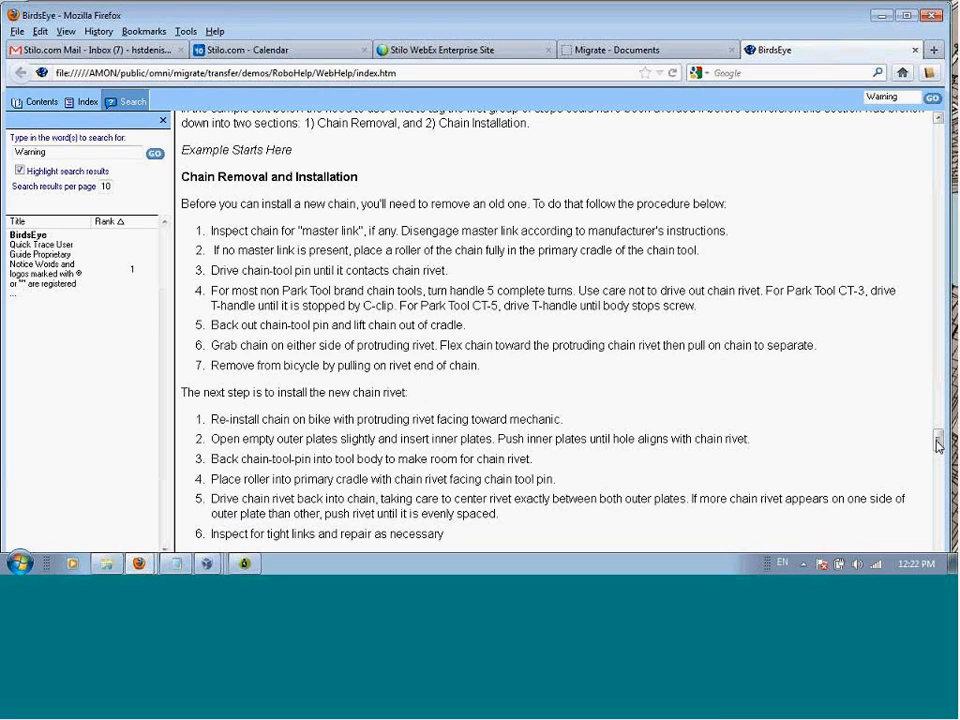
{"action": "scroll", "coordinate": [938, 445], "scroll_direction": "down", "scroll_amount": 1}
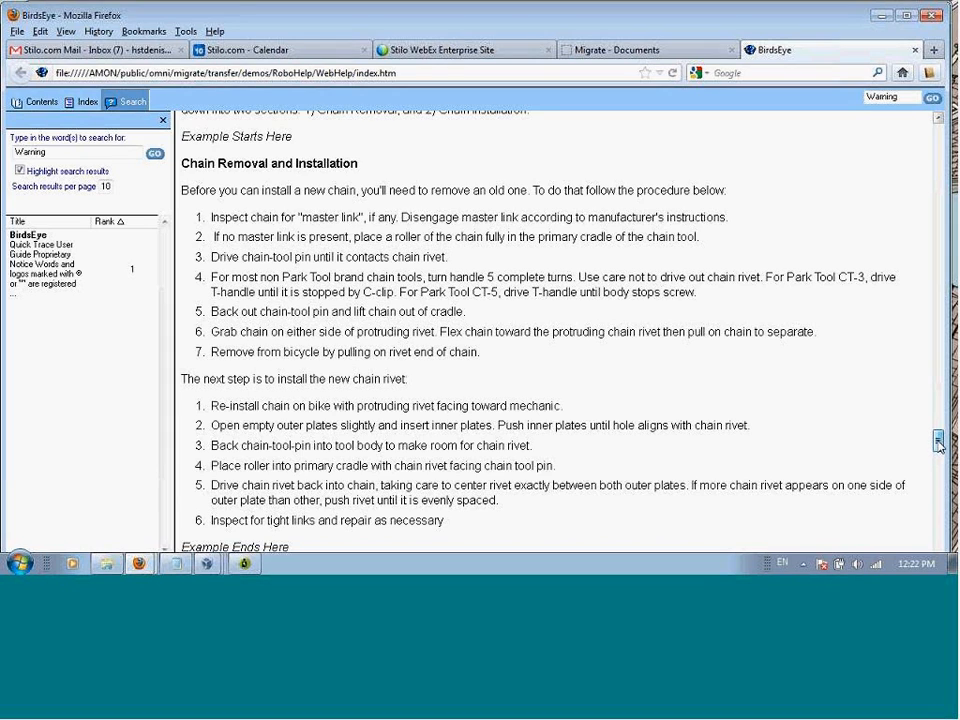
{"action": "scroll", "coordinate": [938, 445], "scroll_direction": "down", "scroll_amount": 1}
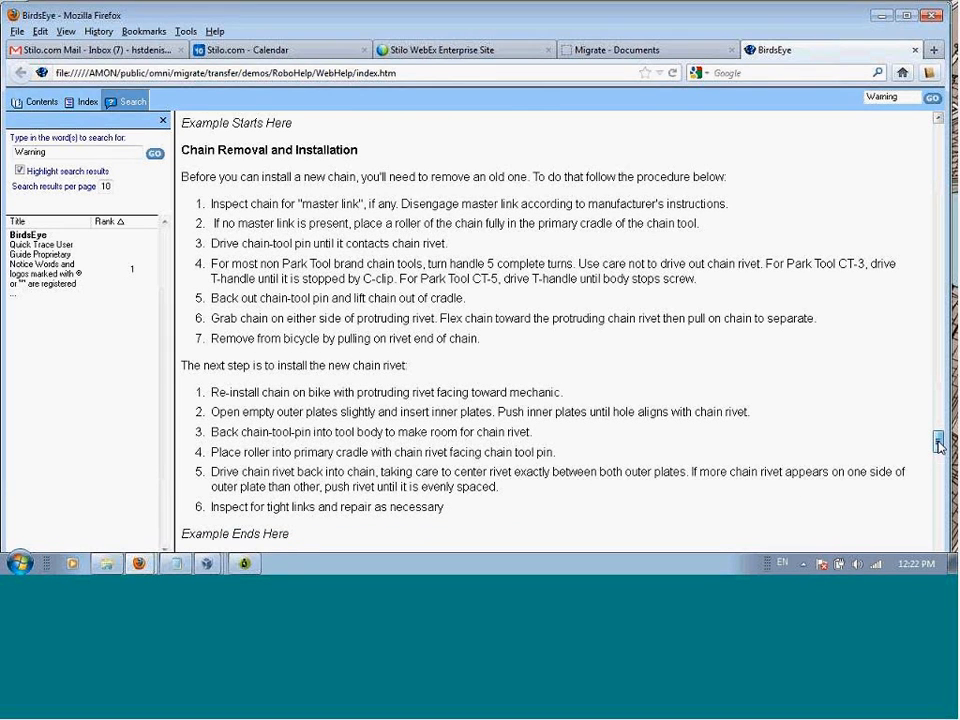
{"action": "scroll", "coordinate": [938, 445], "scroll_direction": "down", "scroll_amount": 1}
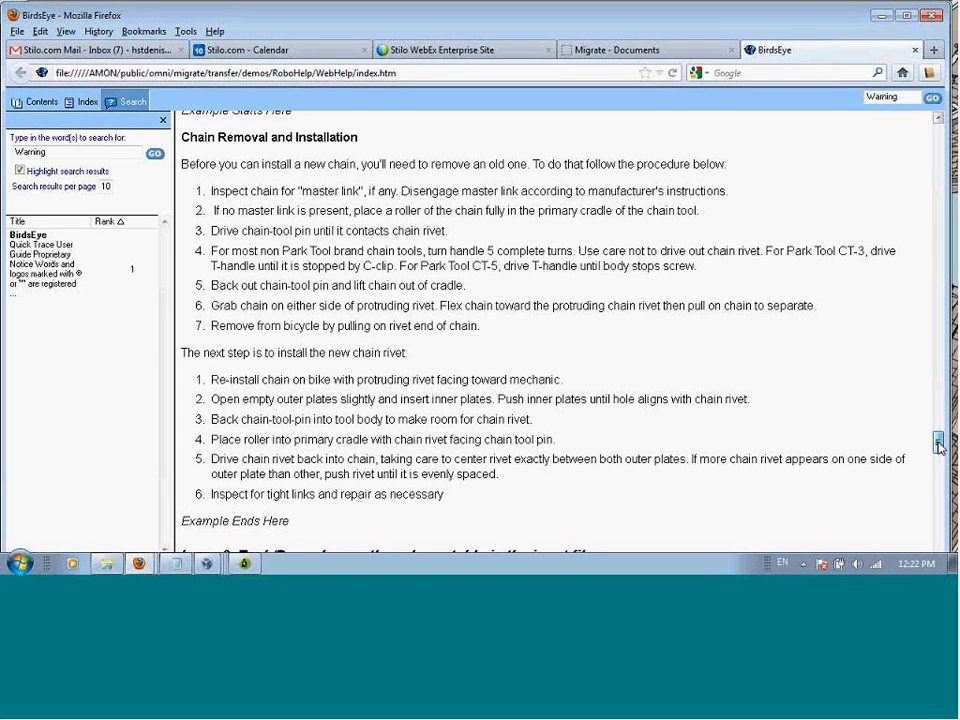
{"action": "scroll", "coordinate": [938, 447], "scroll_direction": "down", "scroll_amount": 1}
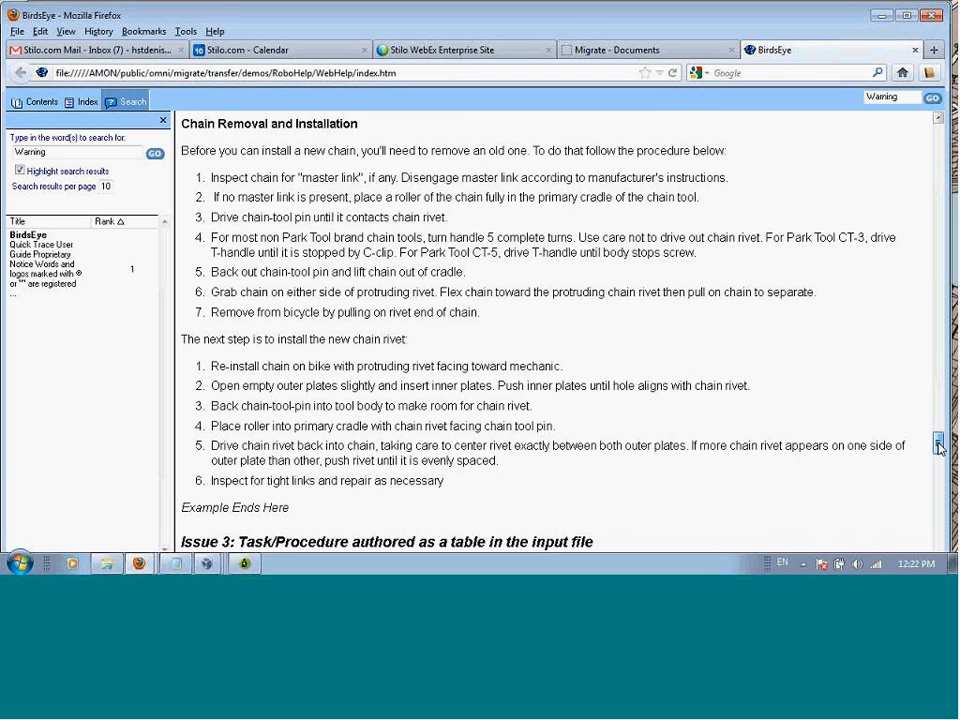
{"action": "left_click_drag", "start_coordinate": [938, 447], "coordinate": [938, 465]}
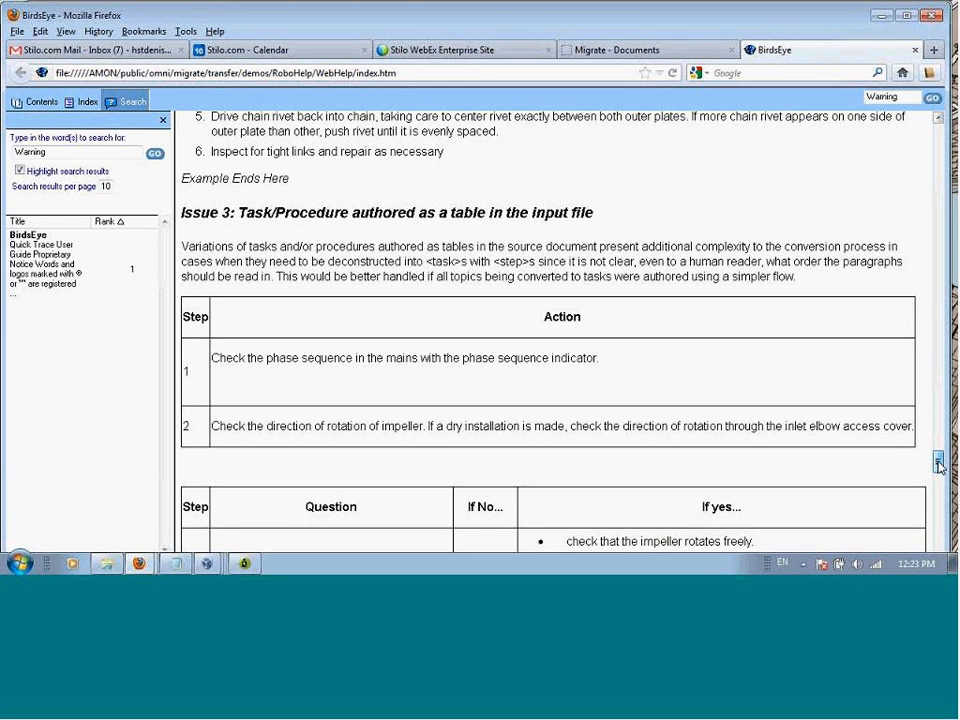
Step: Examine the remaining Chapter 4 issues in the WebHelp guide, including Issue 5 on step levels and Issue 6 on definition lists
{"action": "left_click_drag", "start_coordinate": [938, 465], "coordinate": [940, 550]}
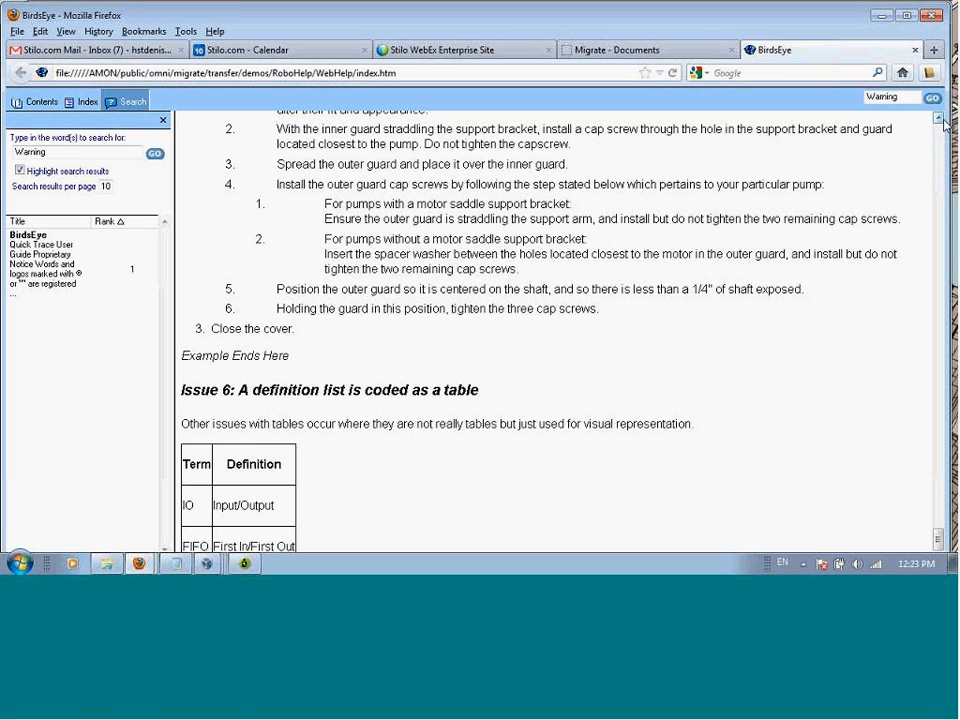
{"action": "scroll", "coordinate": [945, 122], "scroll_direction": "up", "scroll_amount": 5}
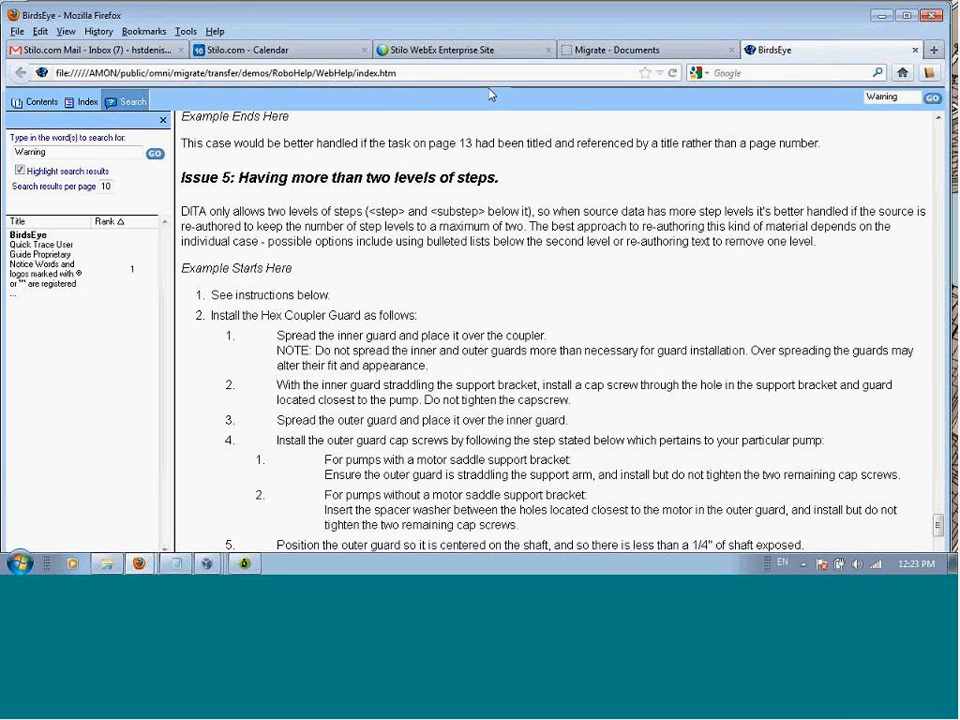
Step: Switch to Migrate and download the converted BirdsEye.rhp output, saving it over the existing documentsMay10.zip in the Robohelp folder
{"action": "left_click", "coordinate": [629, 52]}
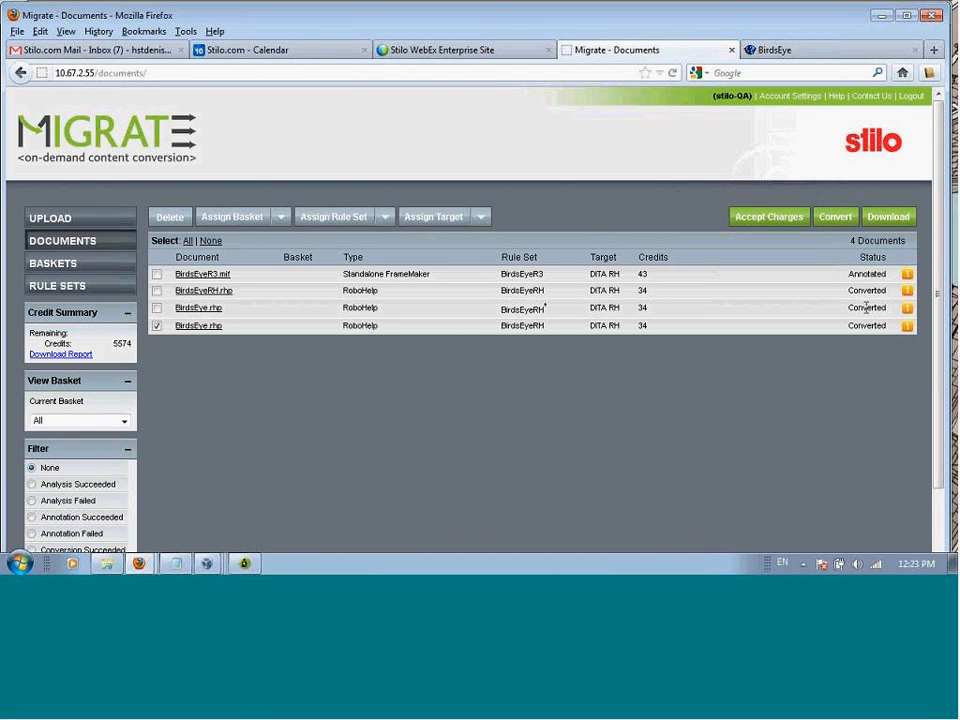
{"action": "left_click", "coordinate": [889, 218]}
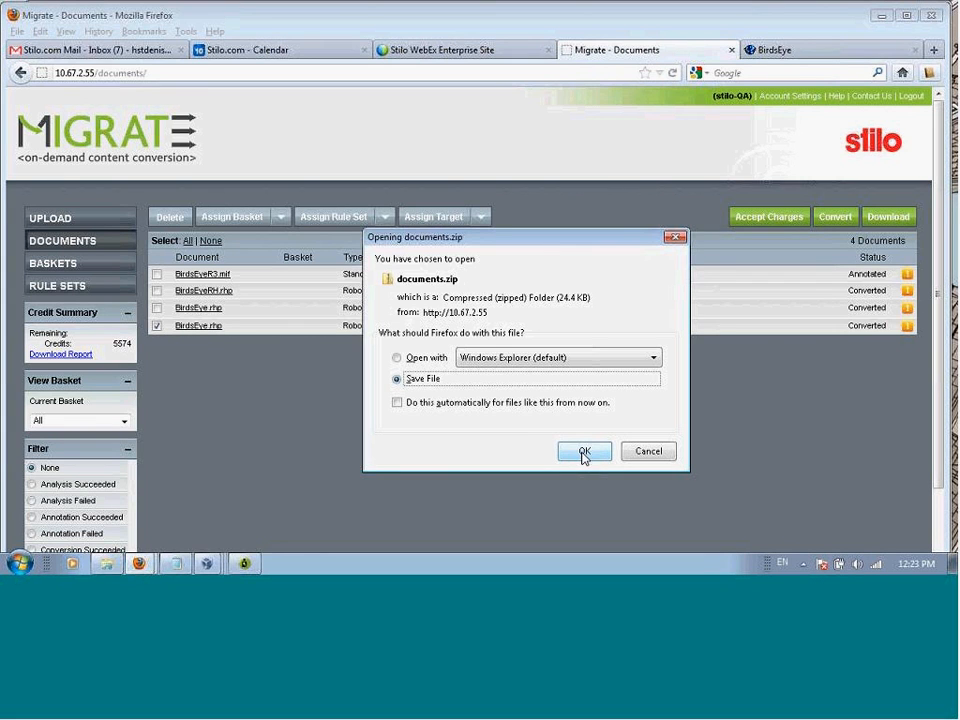
{"action": "left_click", "coordinate": [583, 452]}
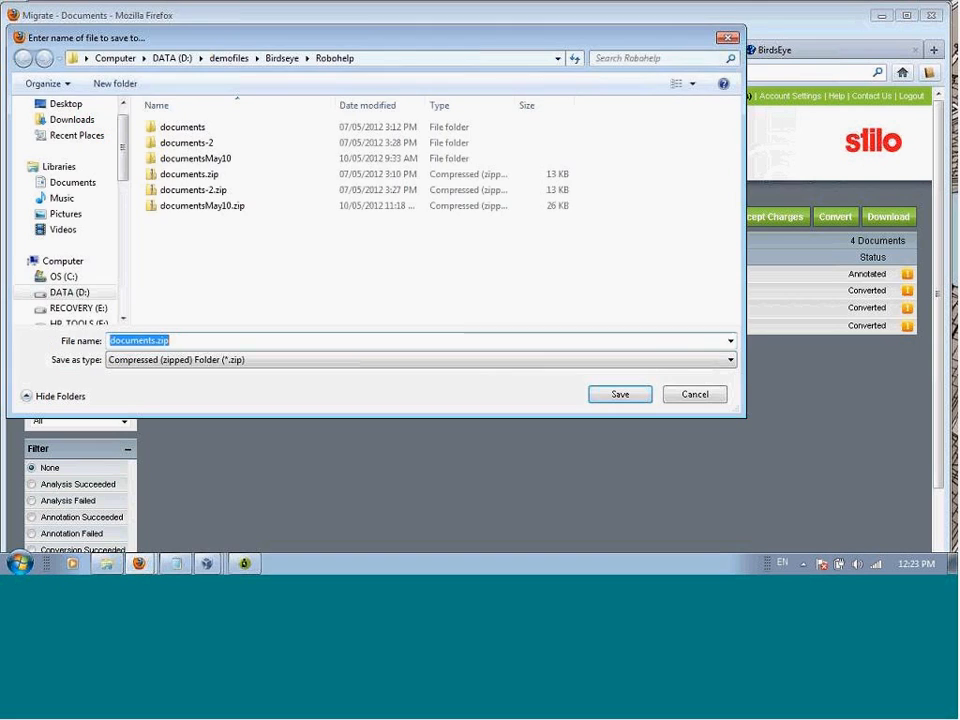
{"action": "left_click", "coordinate": [215, 205]}
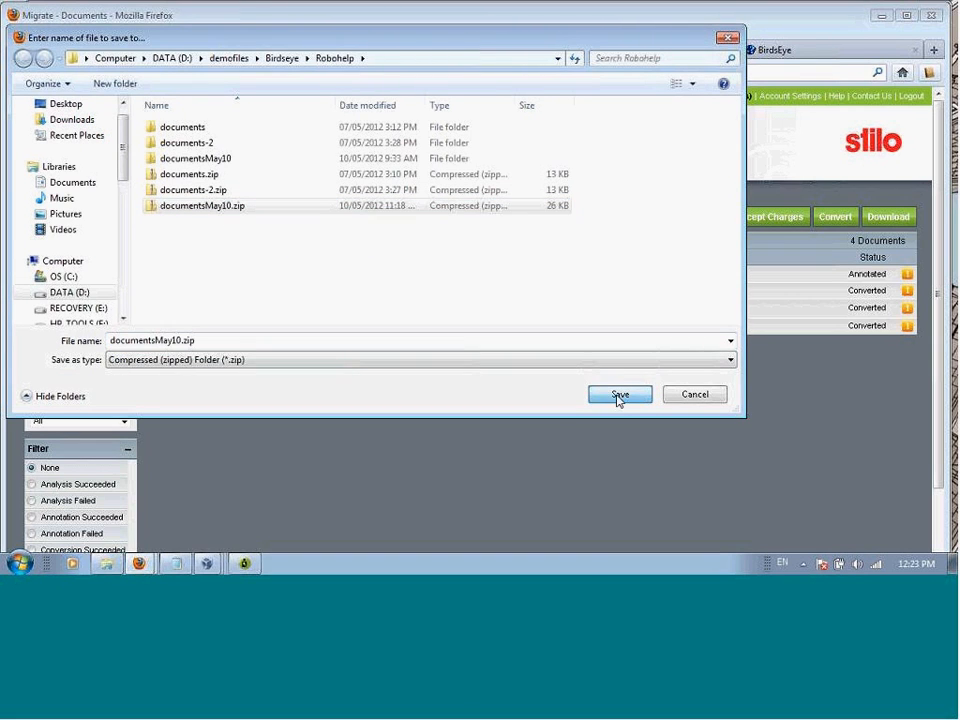
{"action": "left_click", "coordinate": [618, 396]}
{"action": "left_click", "coordinate": [529, 302]}
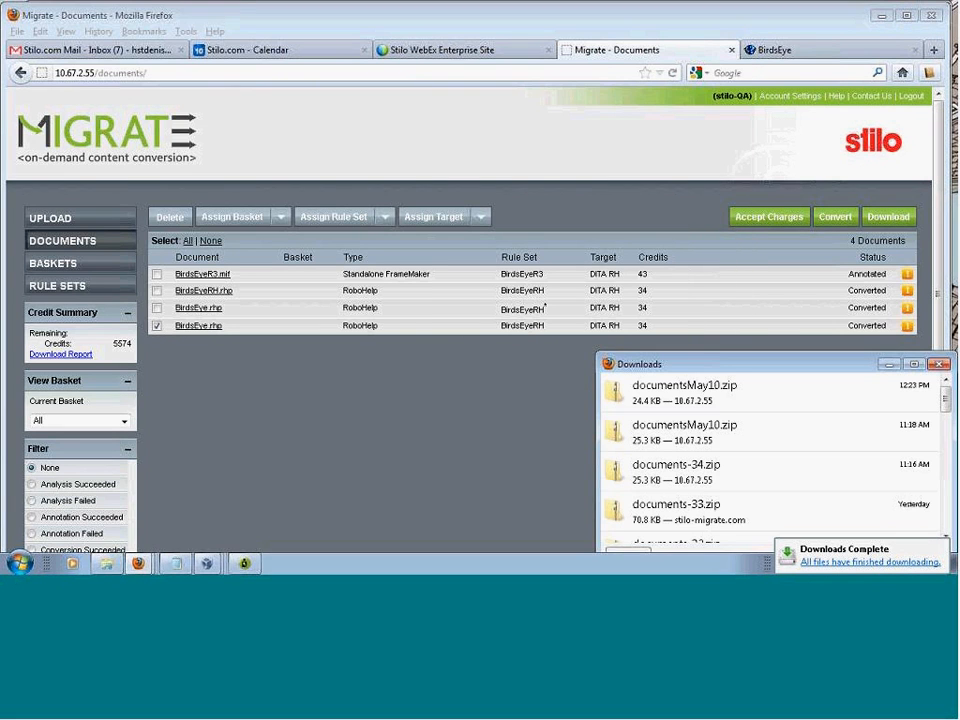
Step: Open the newly downloaded documentsMay10.zip and extract all its files to D:\demofiles\Birdseye\Robohelp\documentsMay10
{"action": "left_click", "coordinate": [885, 562]}
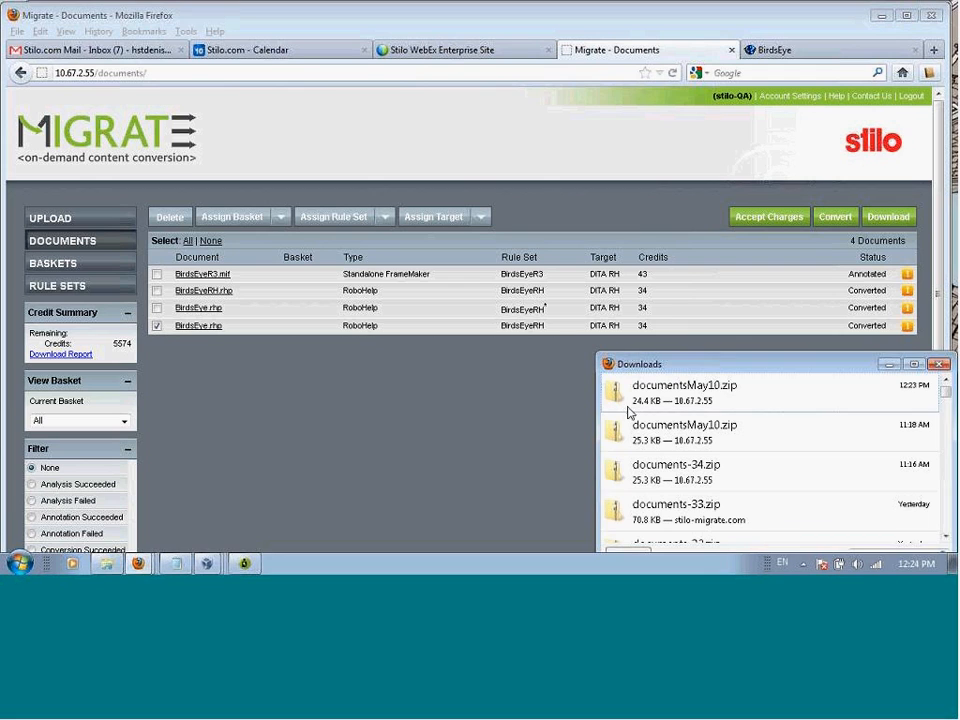
{"action": "double_click", "coordinate": [665, 393]}
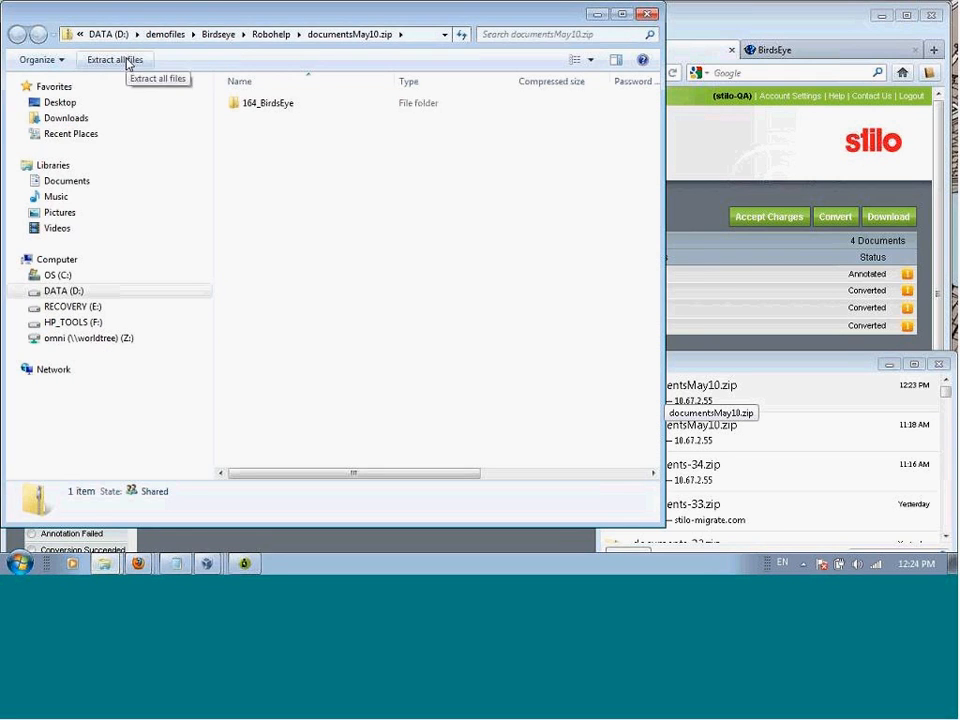
{"action": "left_click", "coordinate": [122, 60]}
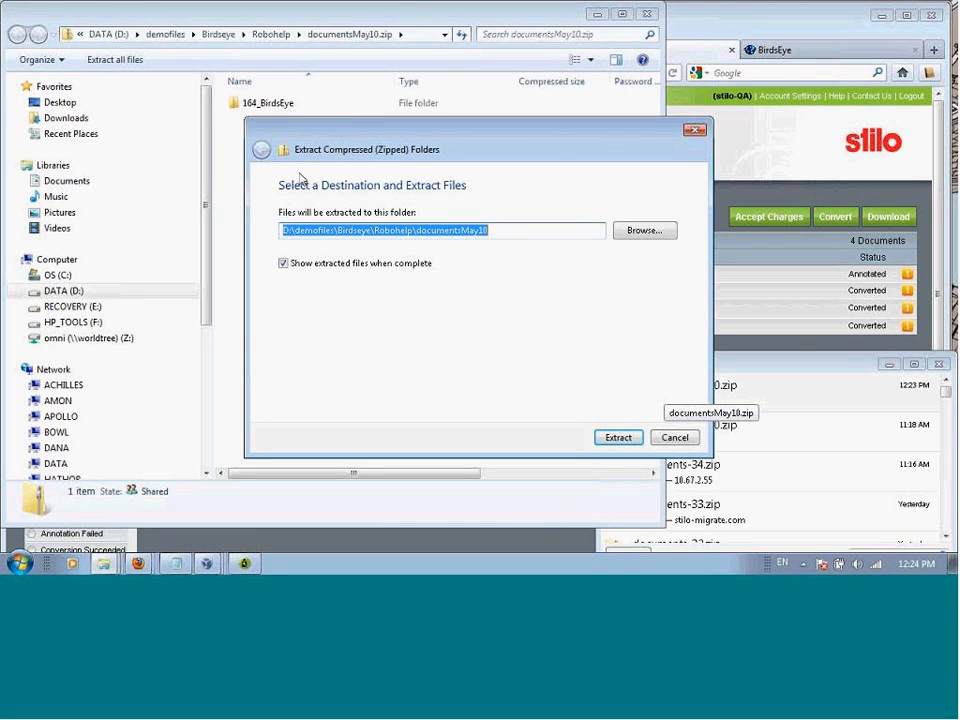
{"action": "left_click", "coordinate": [620, 445]}
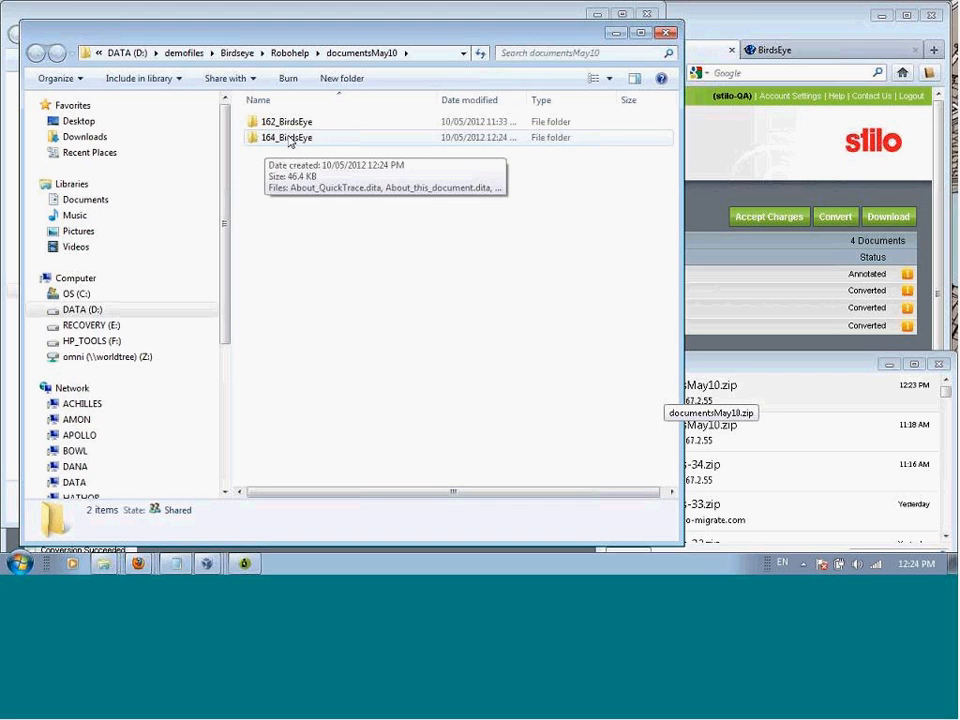
Step: Open ditamap.xml from the extracted 164_BirdsEye folder in XMetaL Author and switch to that program
{"action": "double_click", "coordinate": [289, 139]}
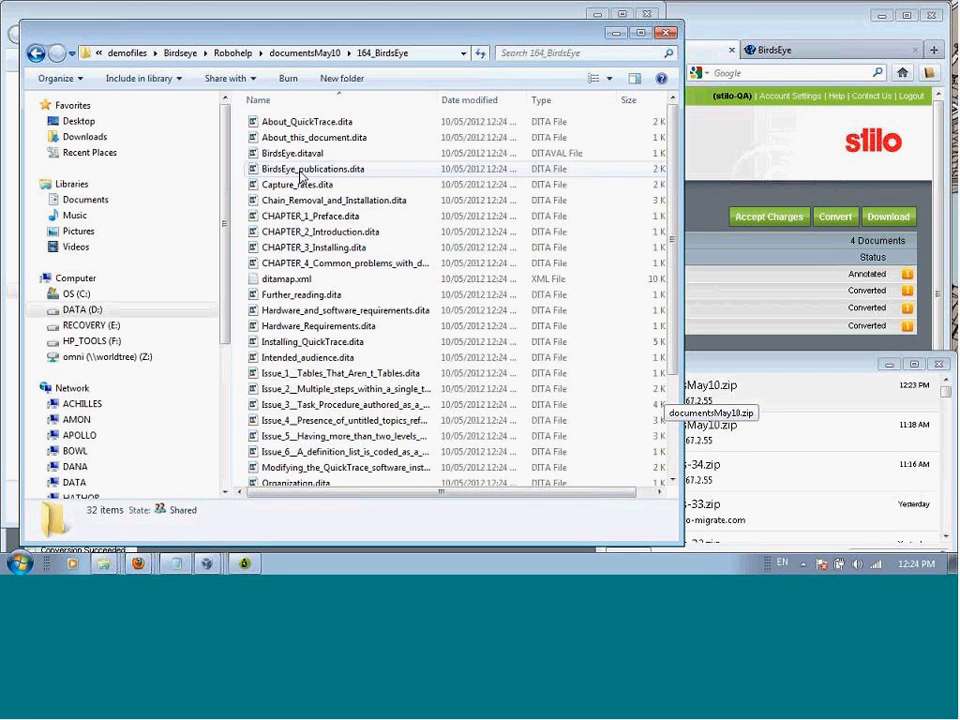
{"action": "right_click", "coordinate": [290, 282]}
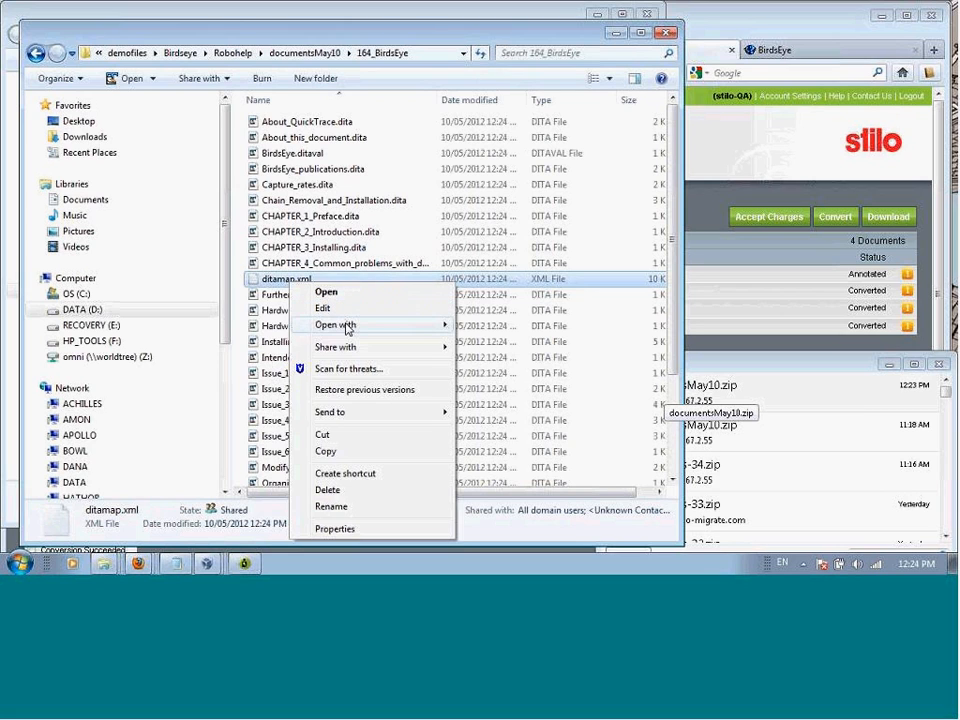
{"action": "mouse_move", "coordinate": [348, 328]}
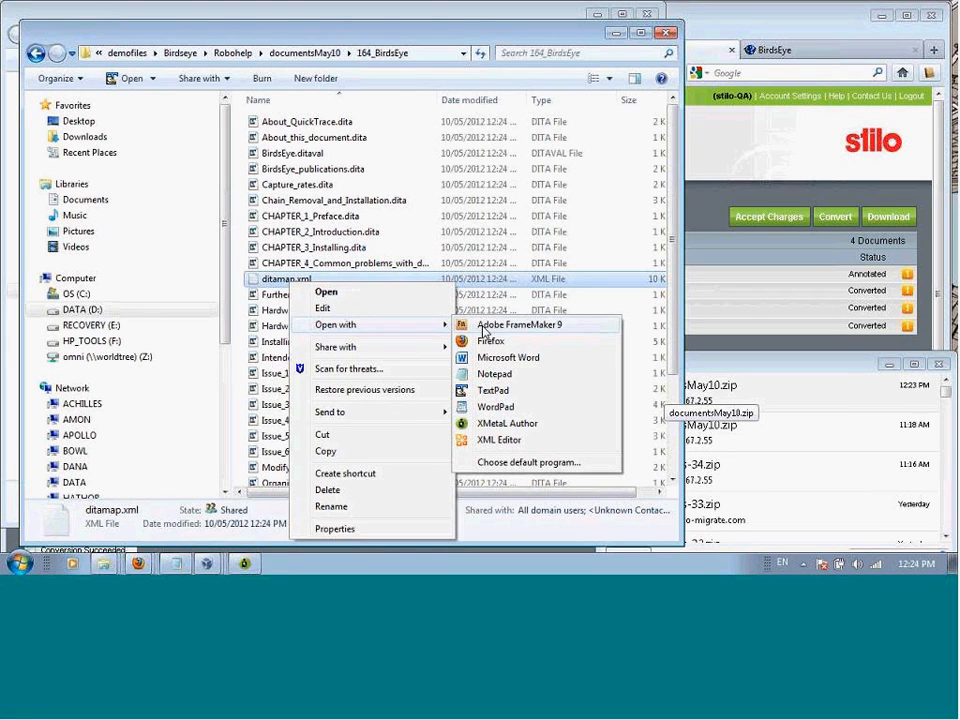
{"action": "left_click", "coordinate": [507, 424]}
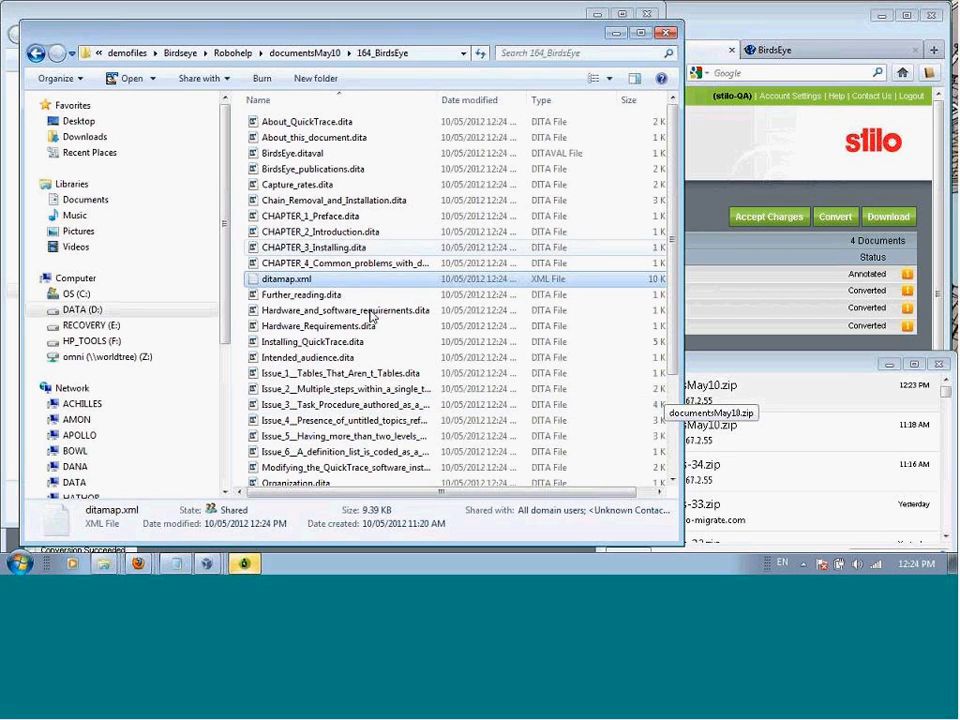
{"action": "left_click", "coordinate": [248, 563]}
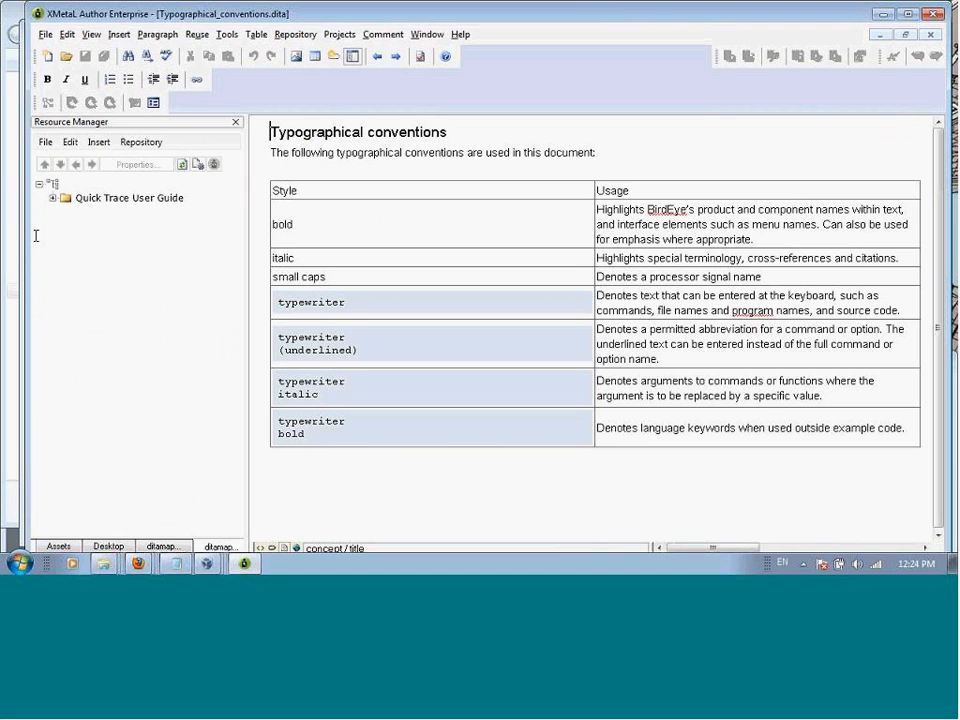
Step: Collapse the root of the DITA map and close the open Typographical_conventions.dita document
{"action": "left_click", "coordinate": [40, 185]}
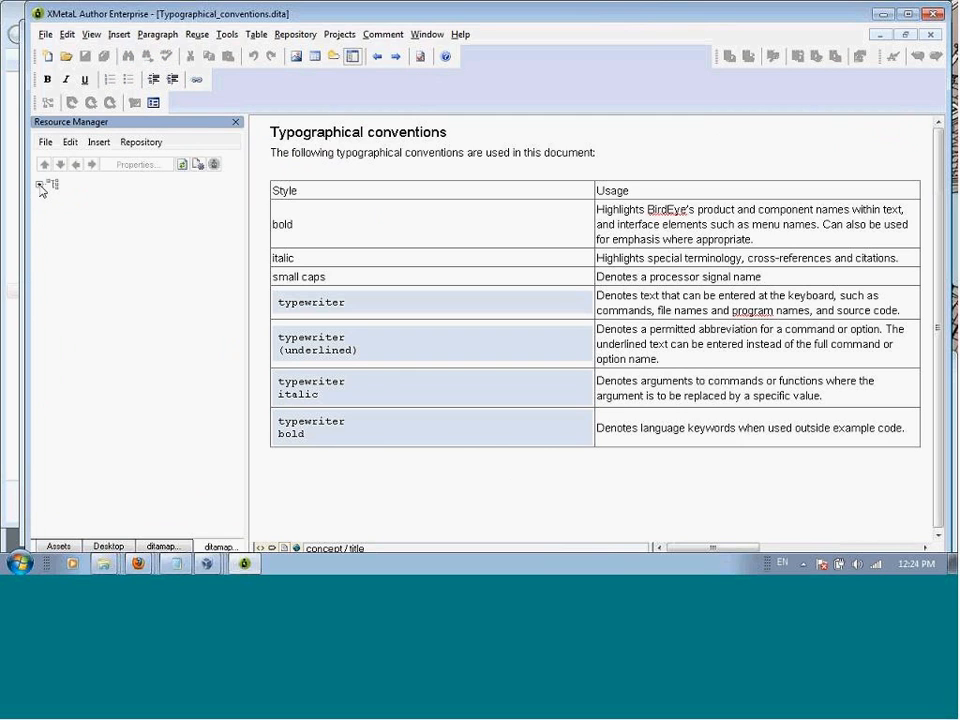
{"action": "left_click", "coordinate": [50, 36]}
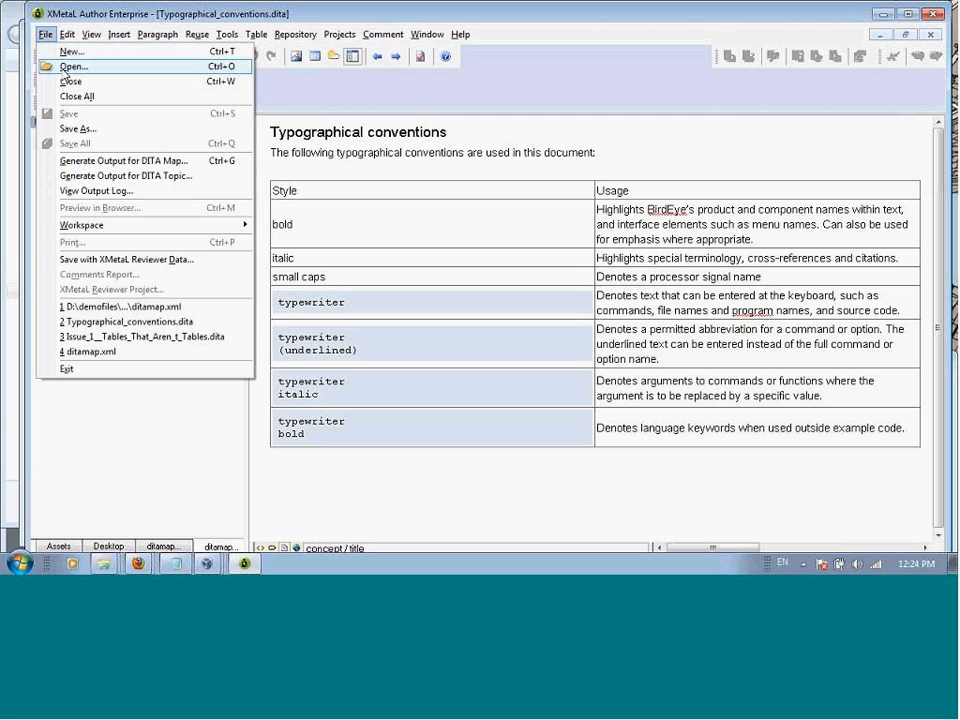
{"action": "left_click", "coordinate": [70, 82]}
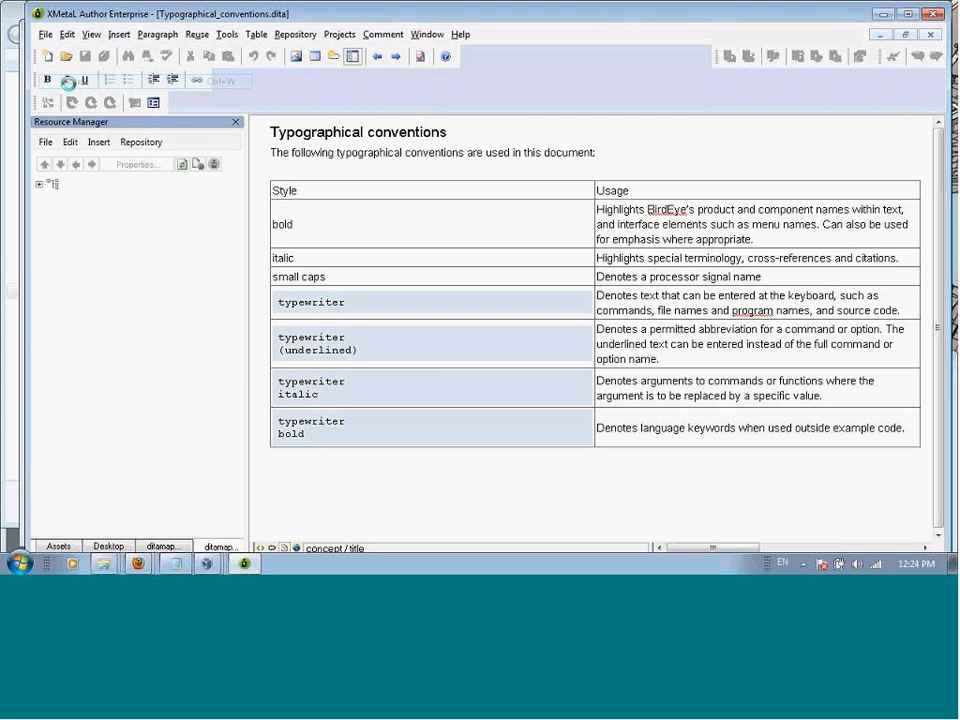
Step: Expand the Quick Trace User Guide map to show the topics nested under Chapter 1 Preface and Chapter 2 Introduction
{"action": "left_click", "coordinate": [53, 198]}
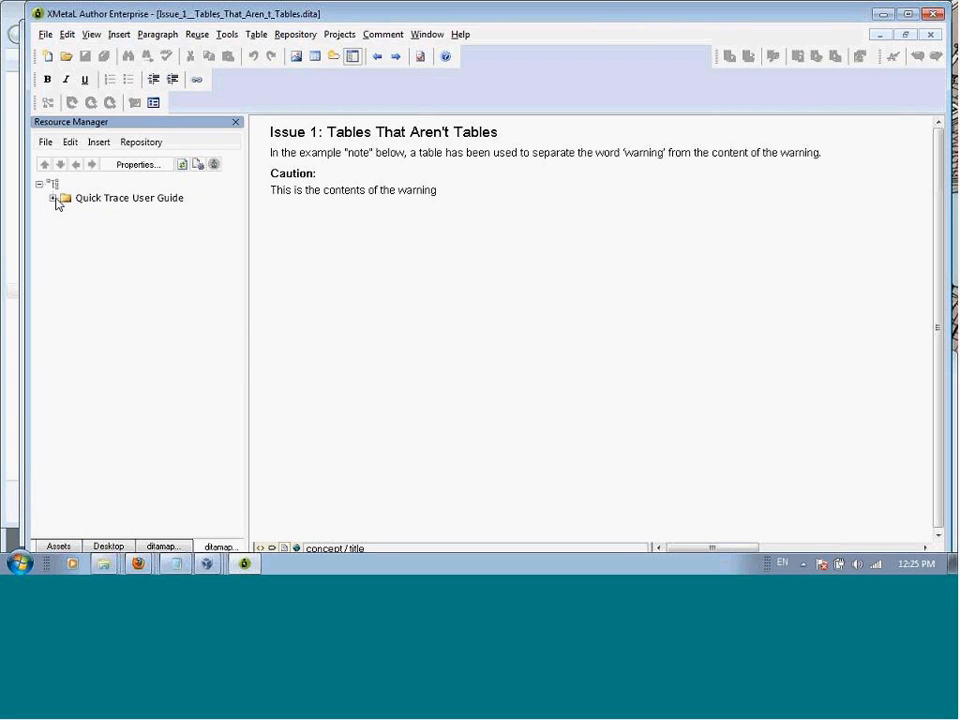
{"action": "left_click", "coordinate": [53, 198]}
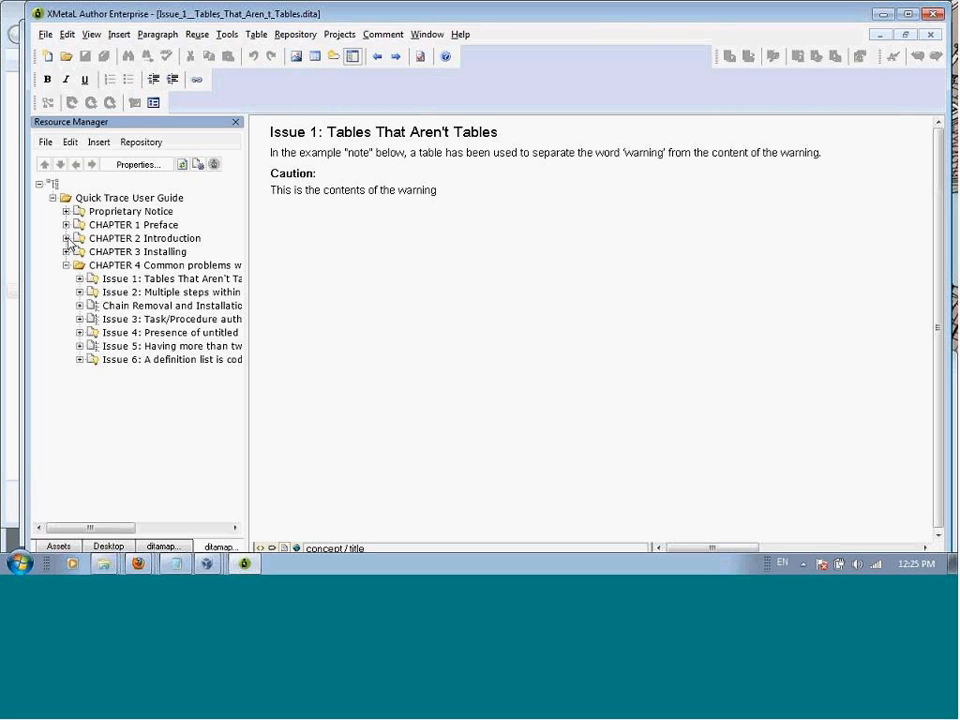
{"action": "left_click", "coordinate": [67, 238]}
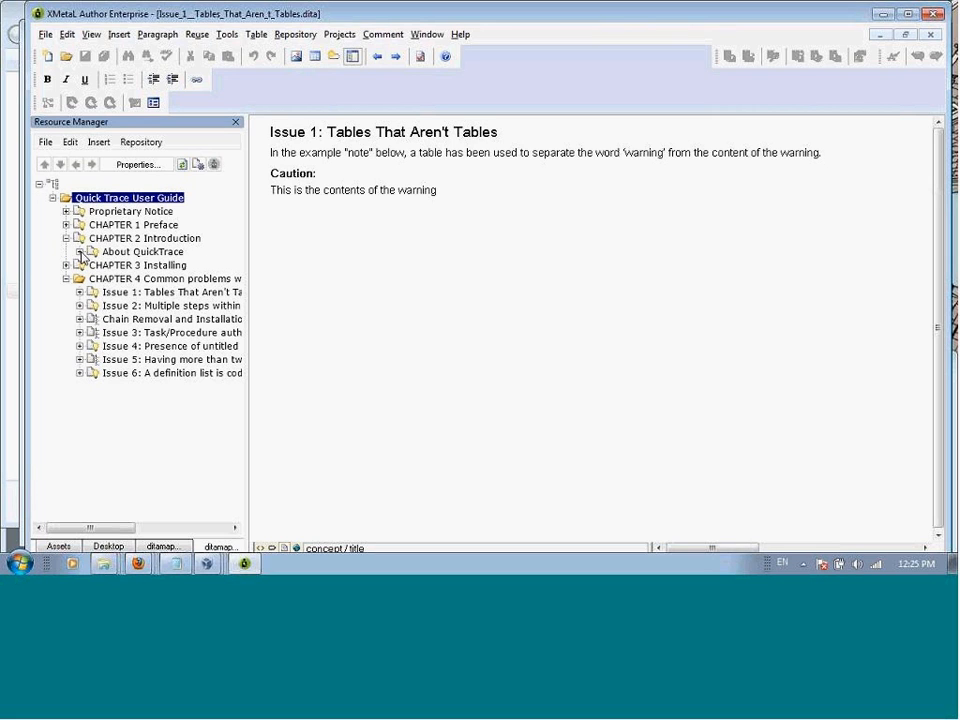
{"action": "left_click", "coordinate": [80, 252]}
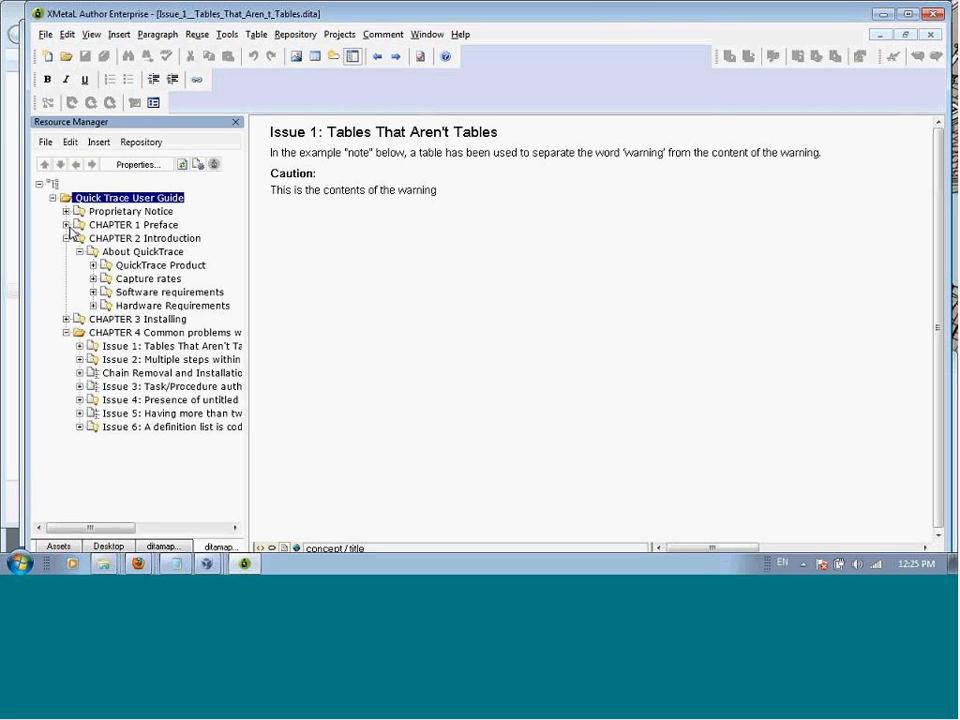
{"action": "left_click", "coordinate": [67, 226]}
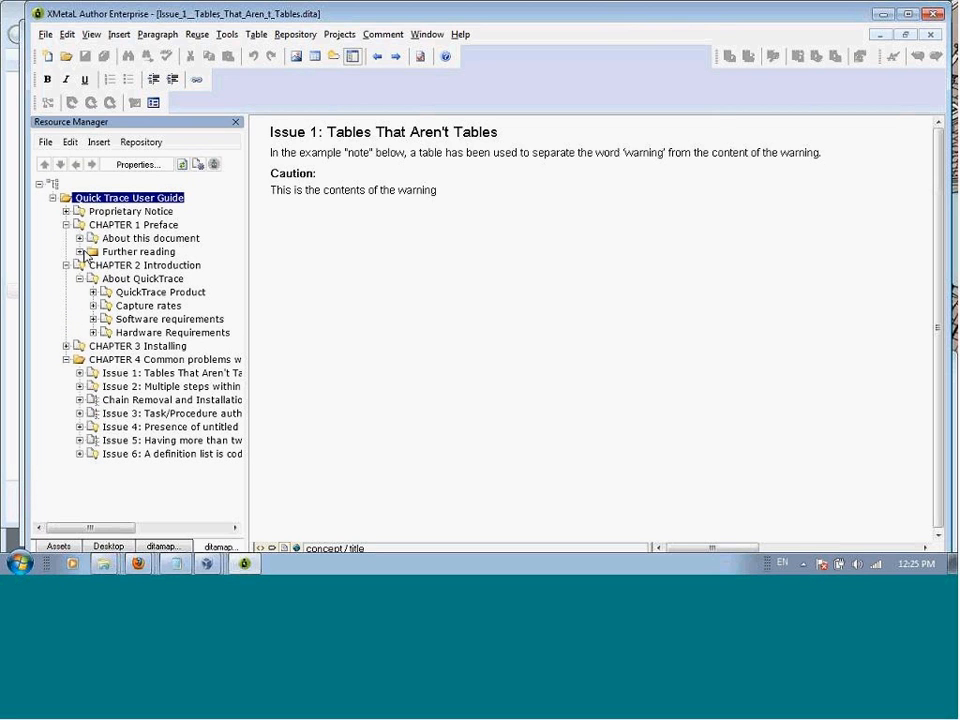
{"action": "left_click", "coordinate": [81, 252]}
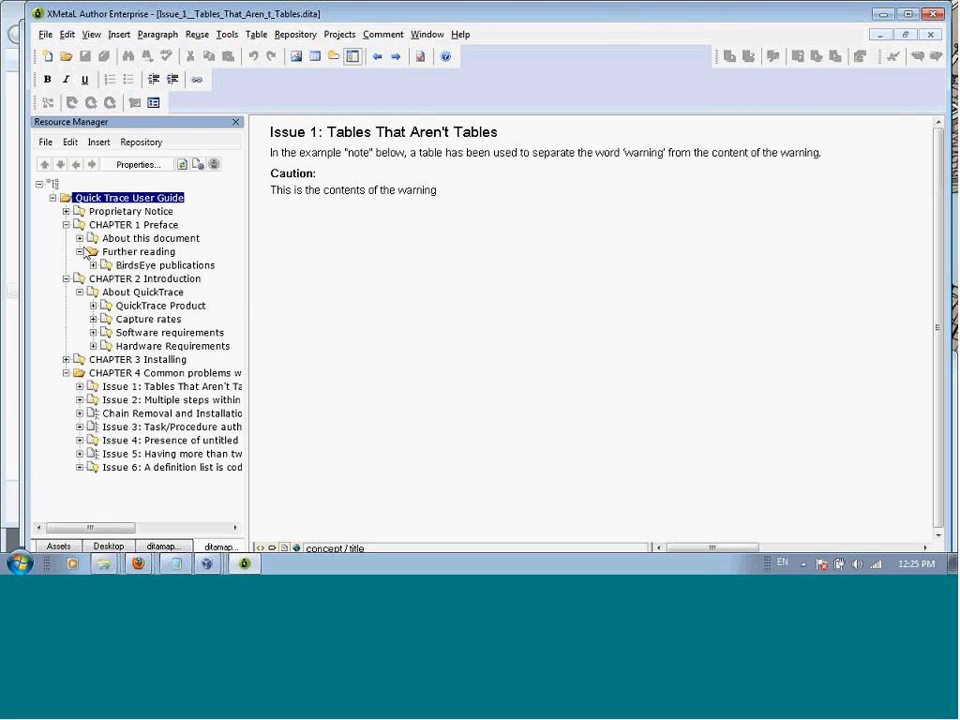
{"action": "left_click", "coordinate": [80, 240]}
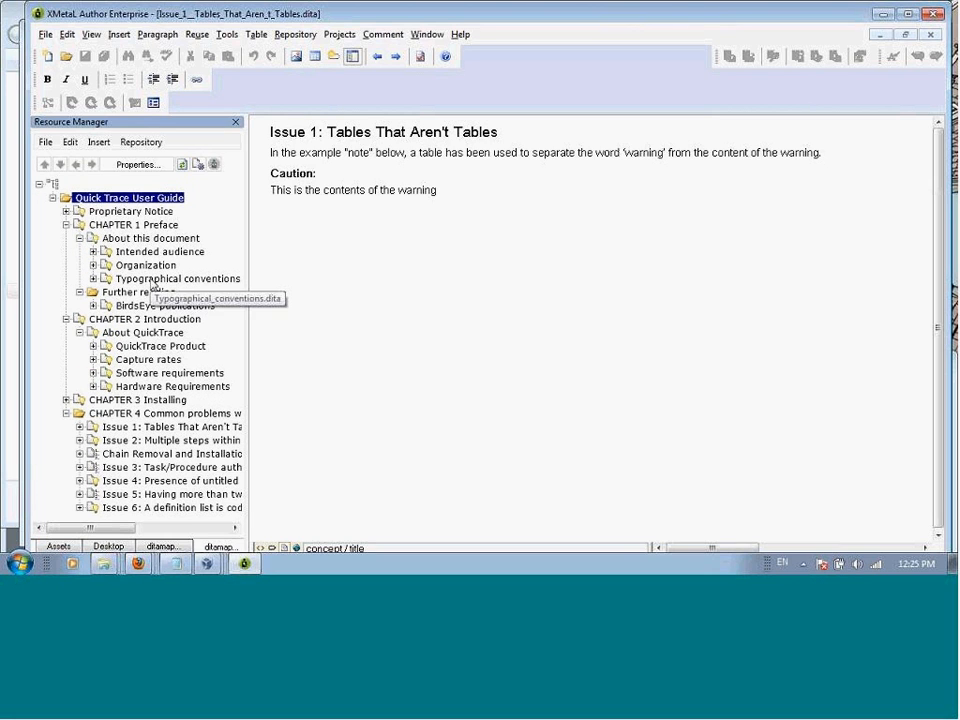
Step: Open the Typographical conventions topic from the map and select the word "bold" in the Style column to inspect its element path
{"action": "double_click", "coordinate": [150, 281]}
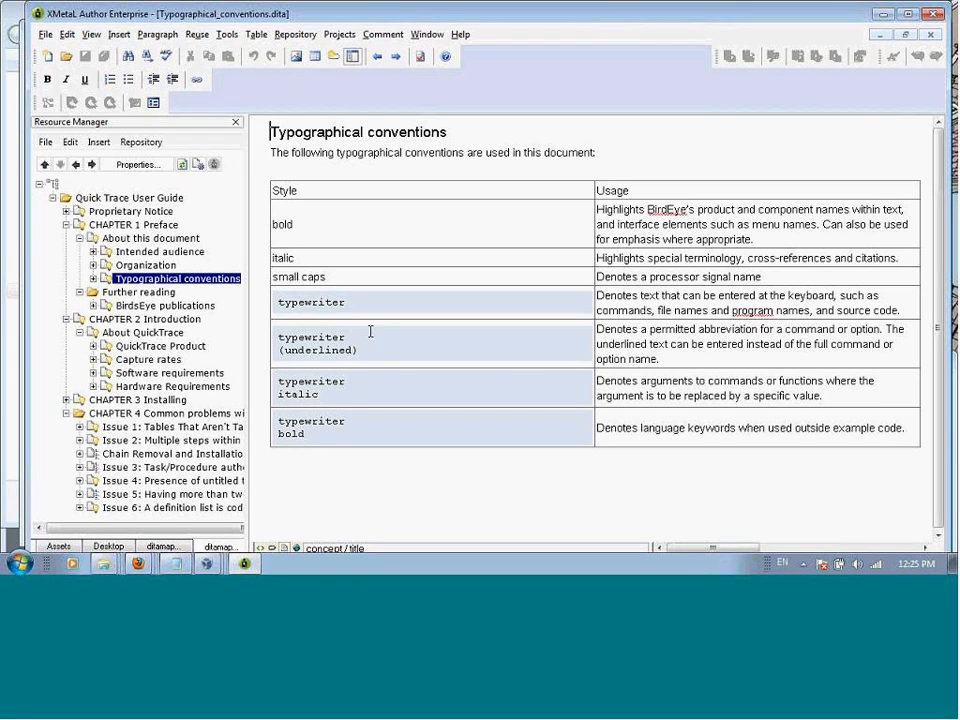
{"action": "double_click", "coordinate": [291, 224]}
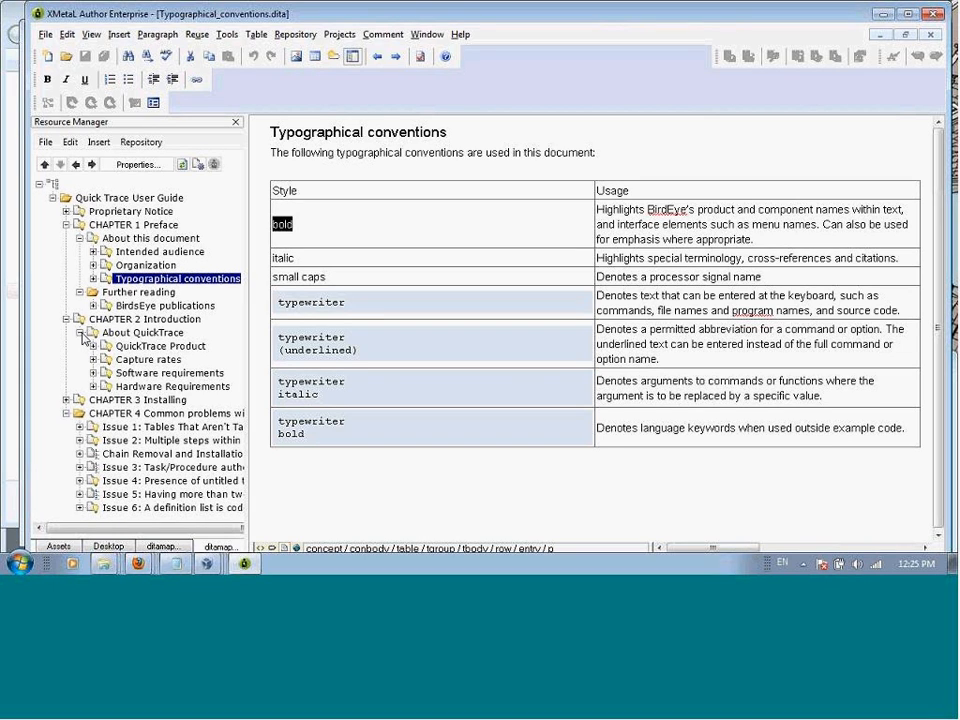
Step: Open the Installing QuickTrace topic from Chapter 3 and examine its XML in Plain Text view down to the substeps
{"action": "left_click", "coordinate": [66, 400]}
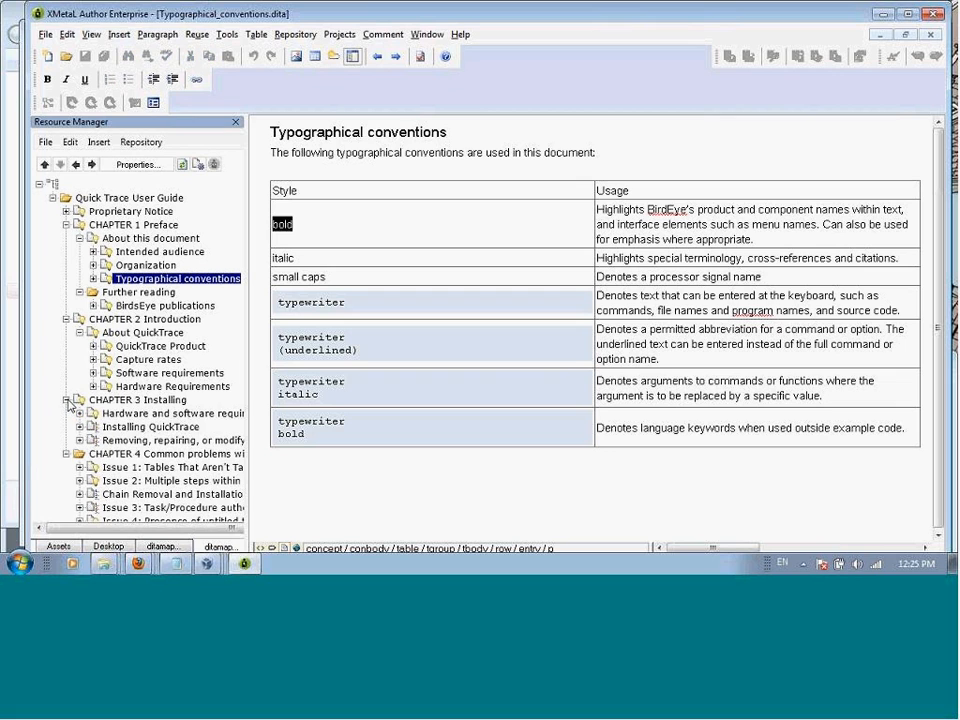
{"action": "left_click", "coordinate": [136, 427]}
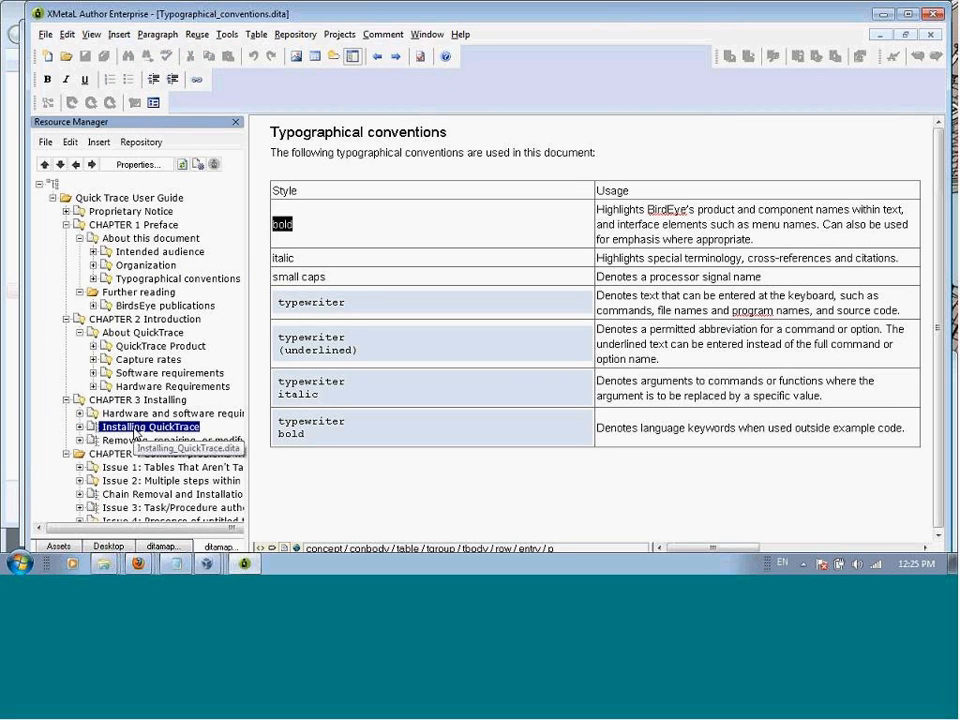
{"action": "double_click", "coordinate": [136, 428]}
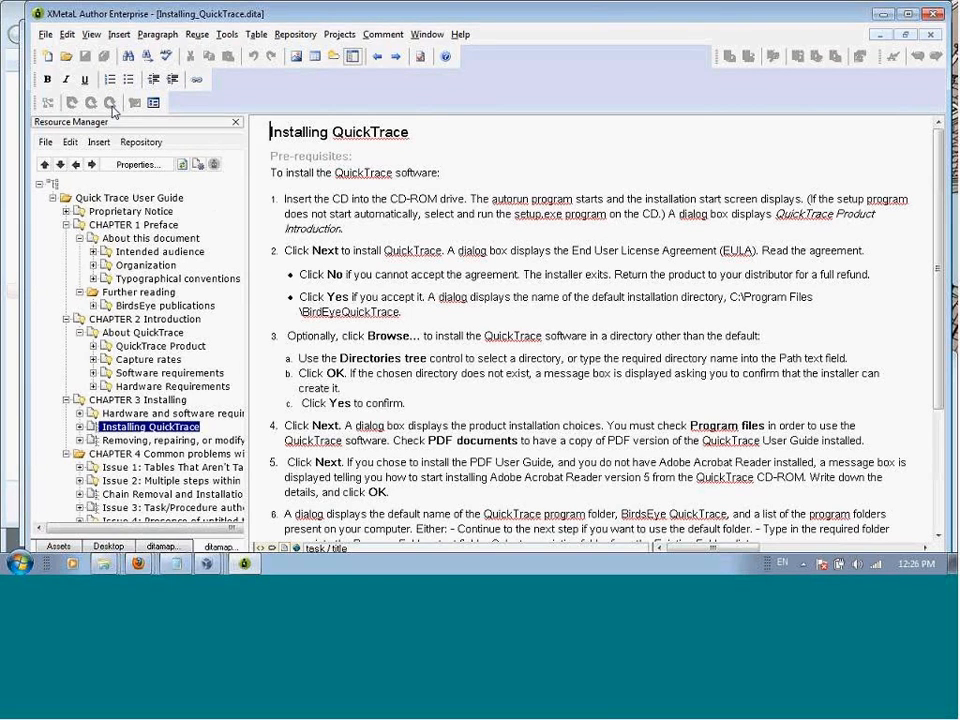
{"action": "left_click", "coordinate": [88, 35]}
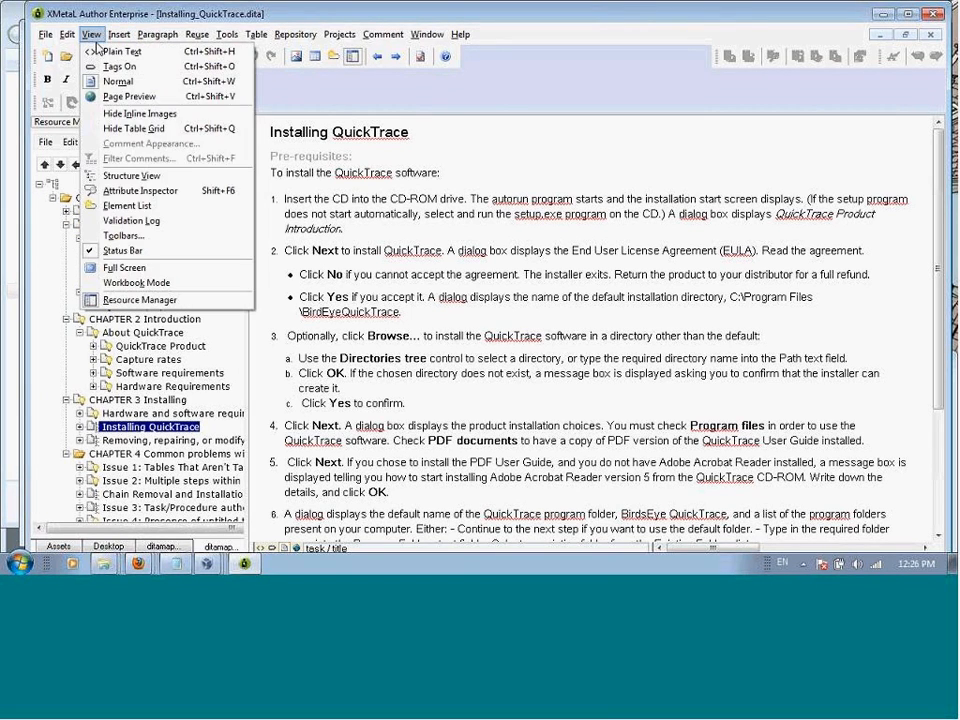
{"action": "left_click", "coordinate": [102, 52]}
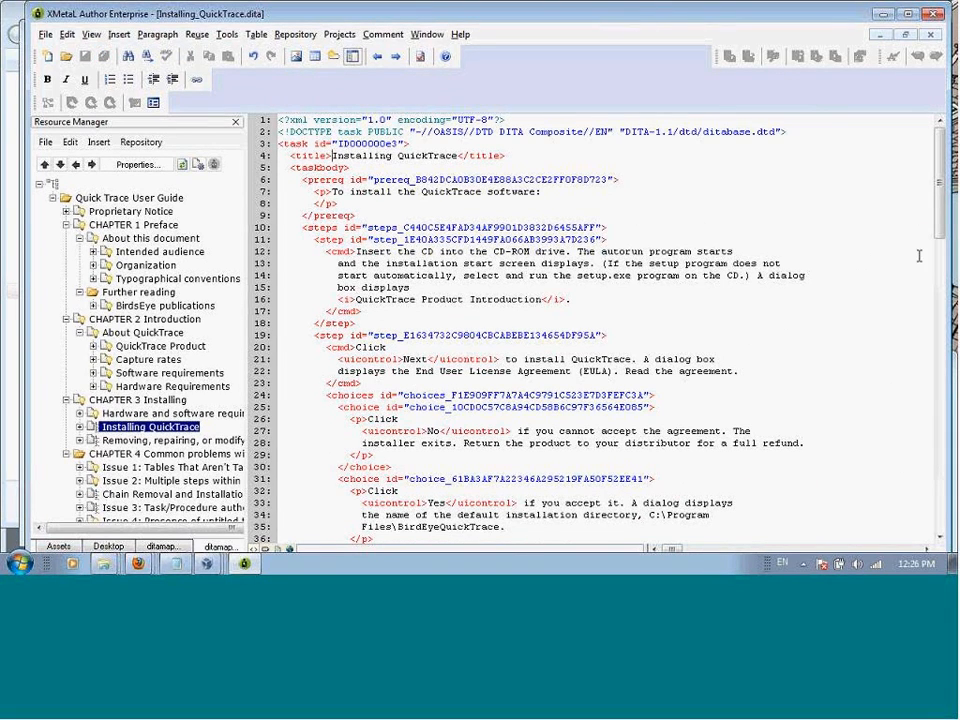
{"action": "left_click_drag", "start_coordinate": [941, 228], "coordinate": [931, 273]}
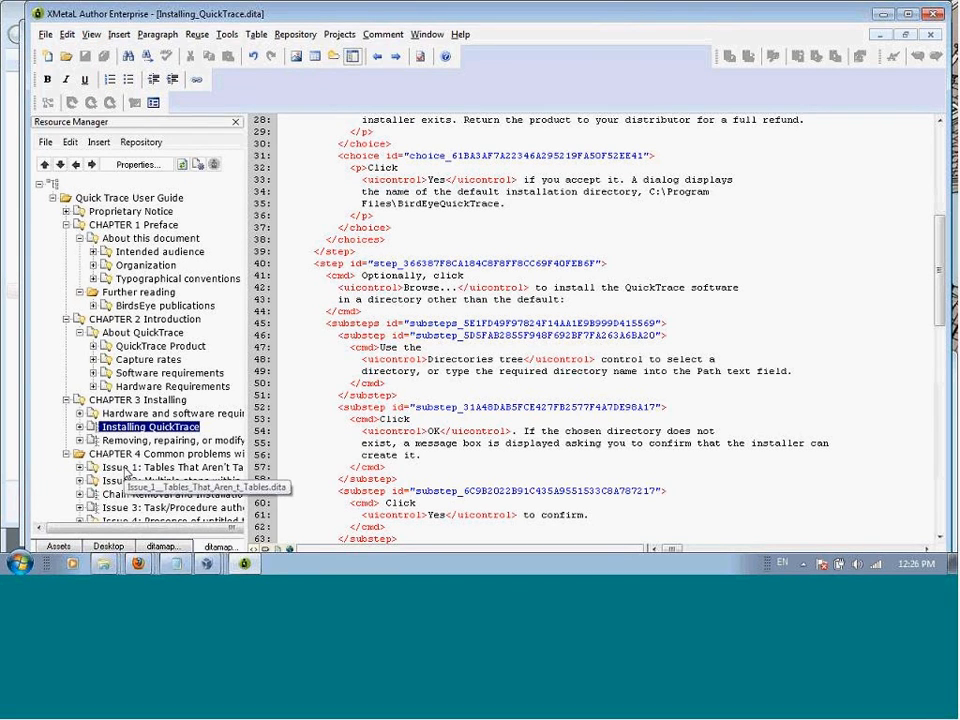
Step: Open the Issue 1: Tables That Aren't Tables topic from Chapter 4 and examine its XML in Plain Text view
{"action": "left_click", "coordinate": [126, 470]}
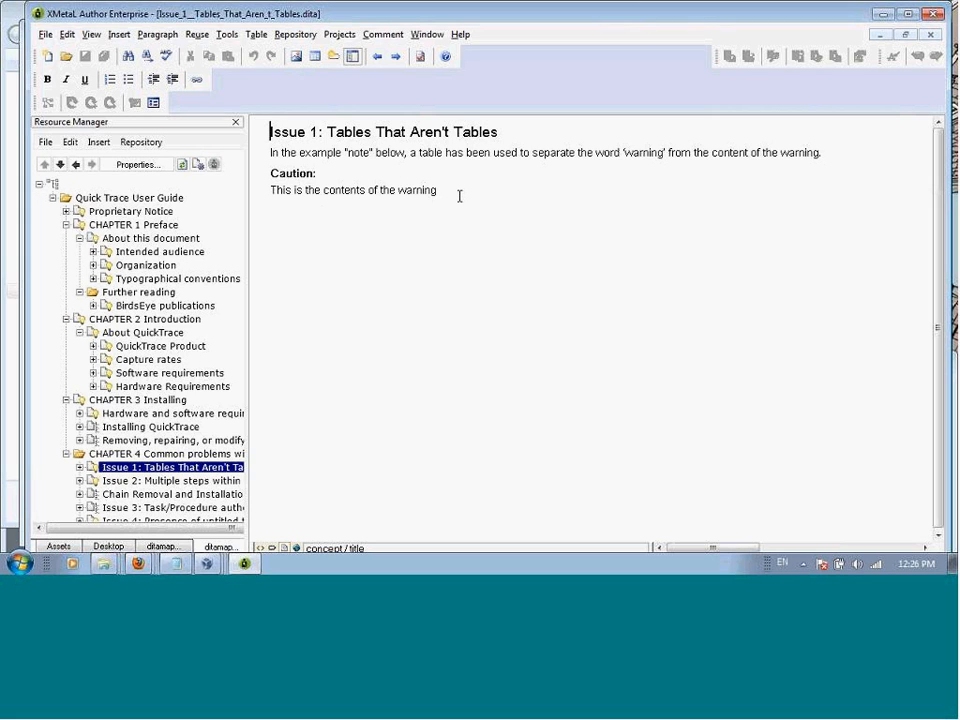
{"action": "left_click", "coordinate": [92, 38]}
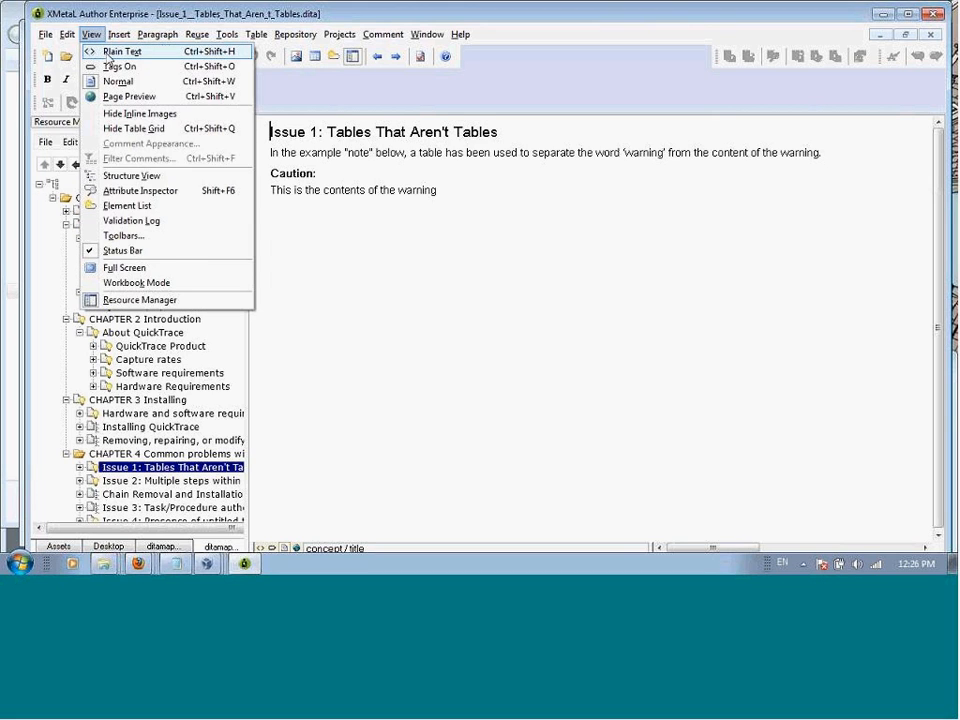
{"action": "left_click", "coordinate": [108, 52]}
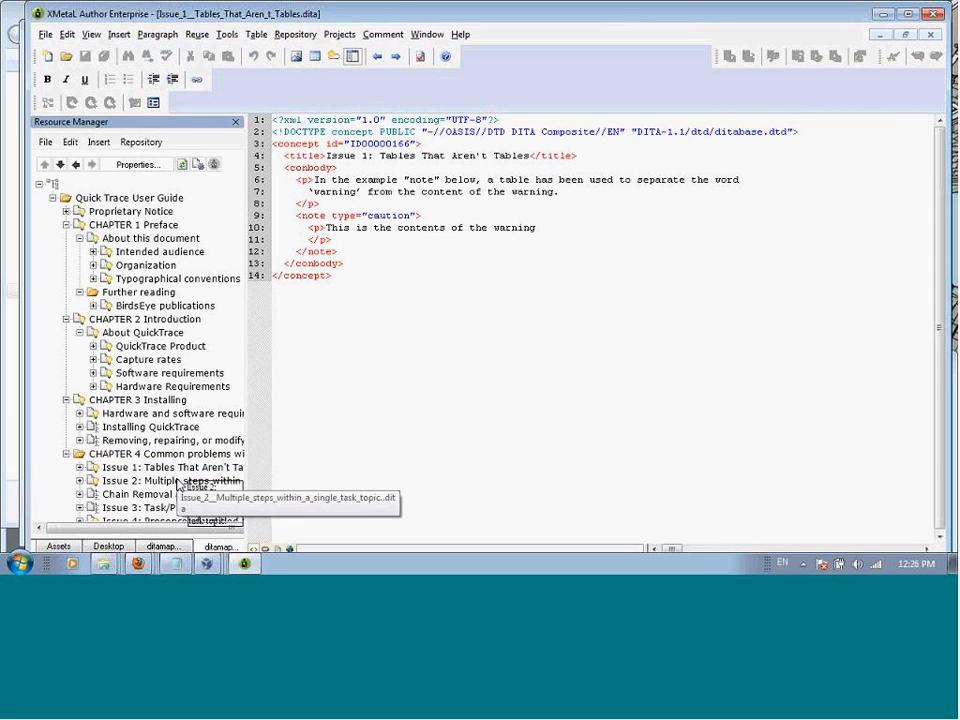
Step: Open the Issue 3: Task/Procedure topic, followed by the Chain Removal and Installation topic, and read its numbered steps through to the result
{"action": "left_click", "coordinate": [86, 482]}
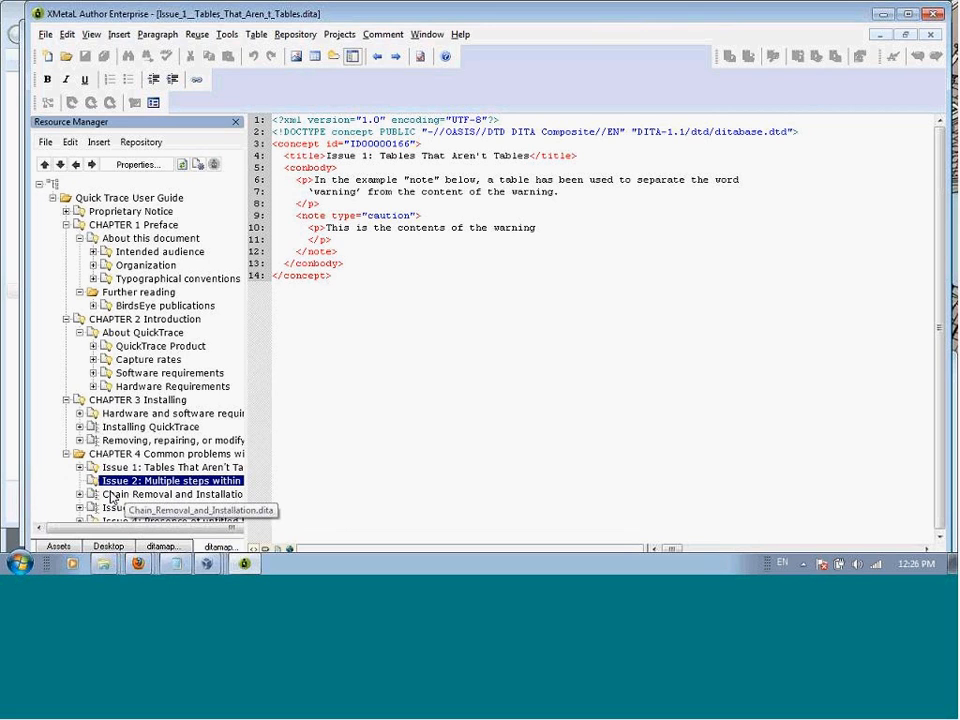
{"action": "left_click", "coordinate": [112, 497]}
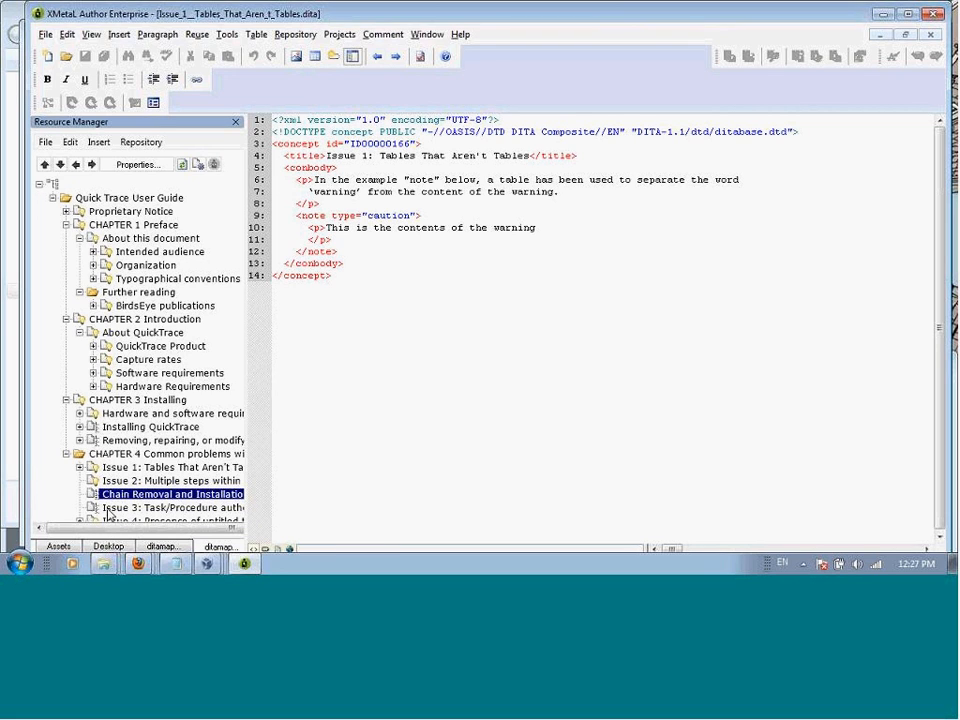
{"action": "left_click", "coordinate": [124, 509]}
{"action": "double_click", "coordinate": [126, 509]}
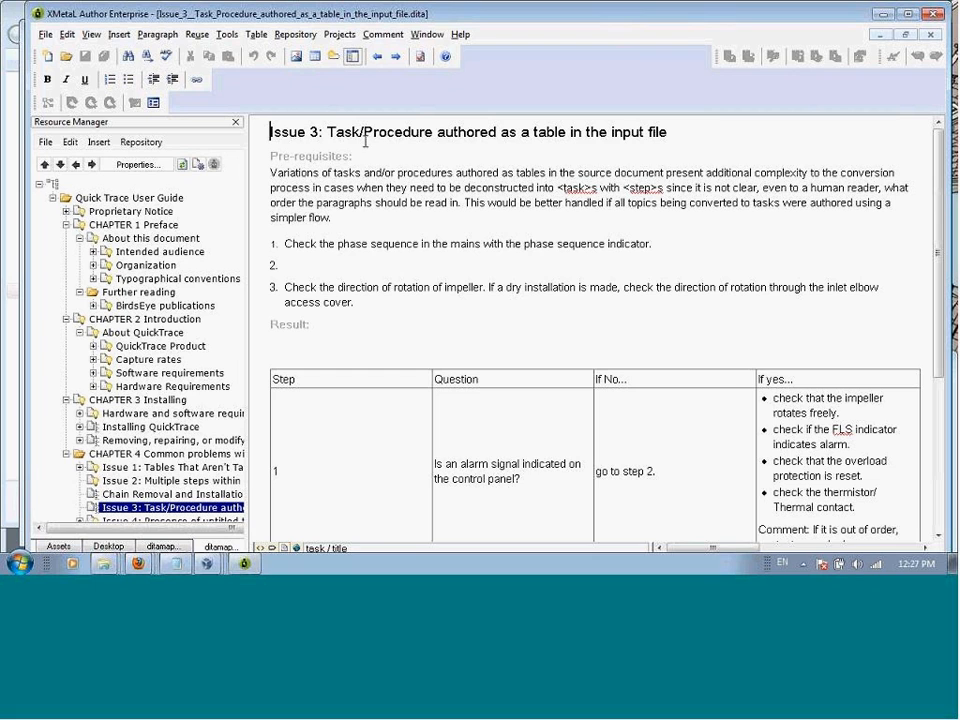
{"action": "double_click", "coordinate": [170, 494]}
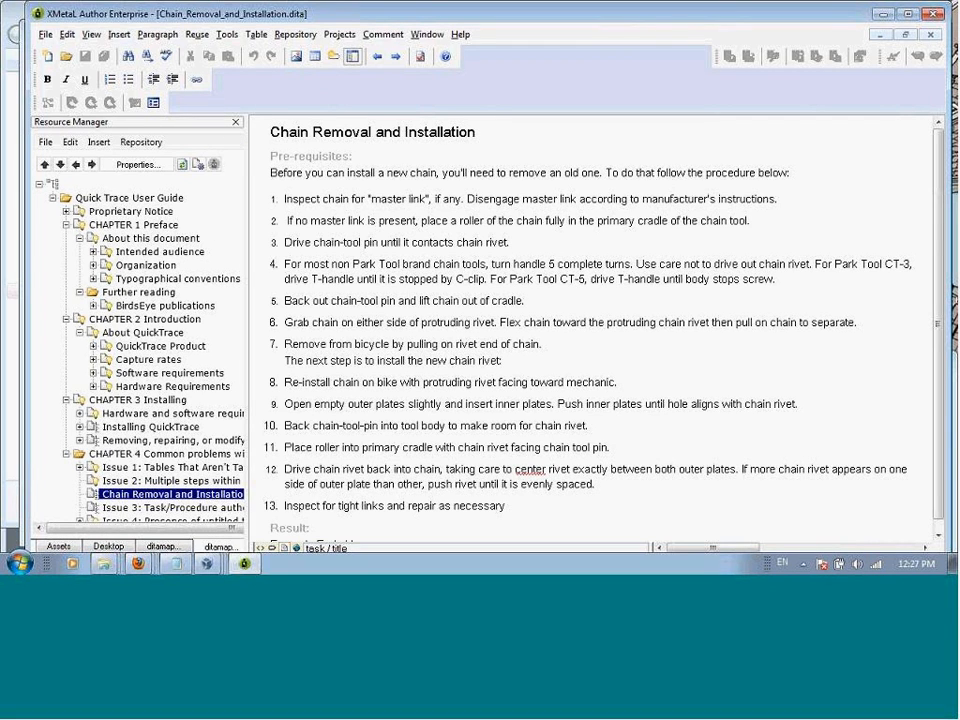
{"action": "scroll", "coordinate": [293, 527], "scroll_direction": "down", "scroll_amount": 1}
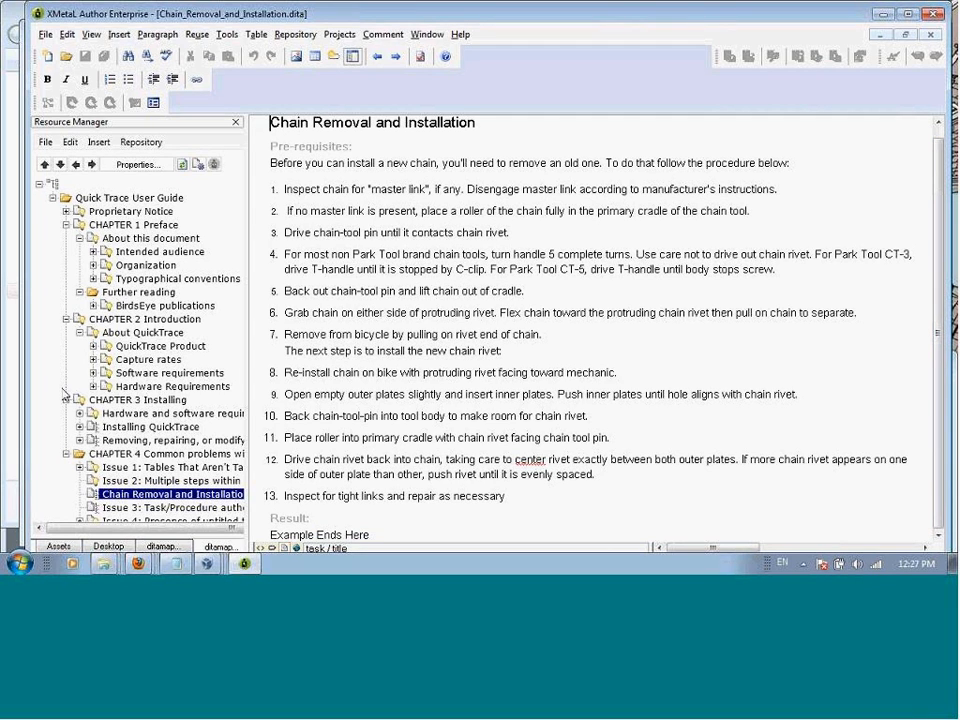
Step: Collapse Chapter 3 Installing in the map and open the Issue 6: A definition list is coded as a table topic
{"action": "left_click", "coordinate": [66, 399]}
{"action": "left_click", "coordinate": [148, 507]}
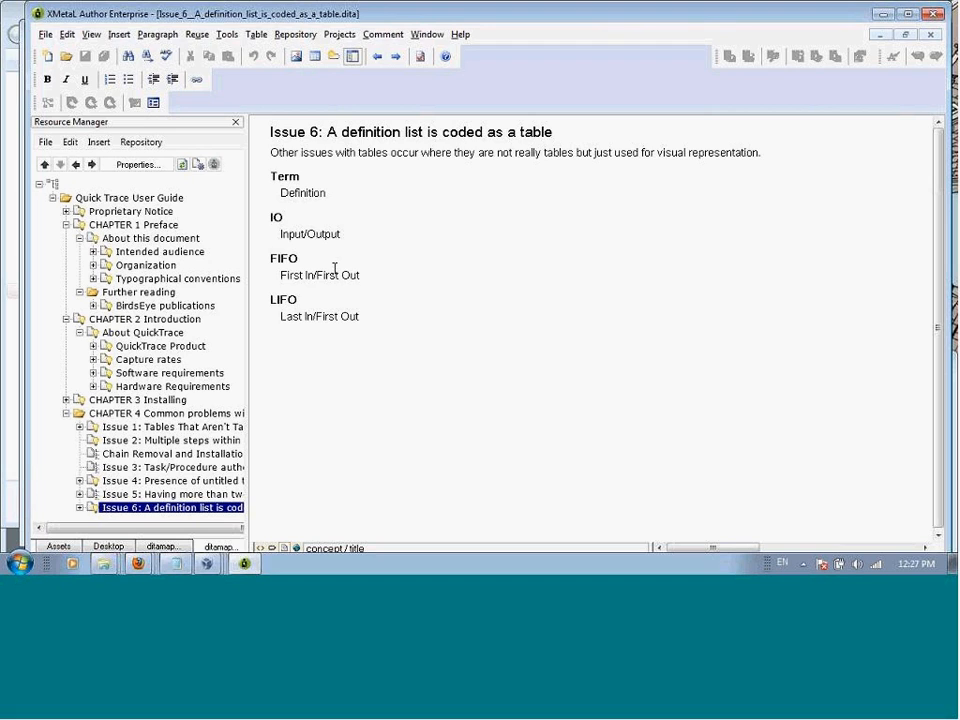
Step: Switch to Migrate in Firefox and open the Rules Editor for the first BirdsEye.rhp document, moving its window up to show it fully
{"action": "mouse_move", "coordinate": [138, 563]}
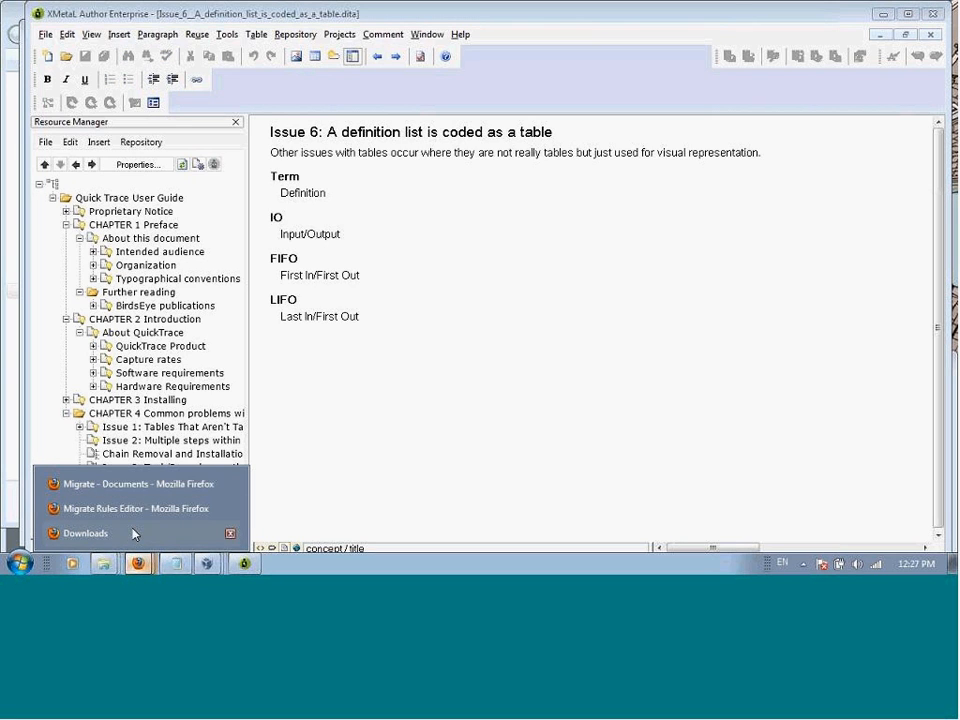
{"action": "left_click", "coordinate": [107, 484]}
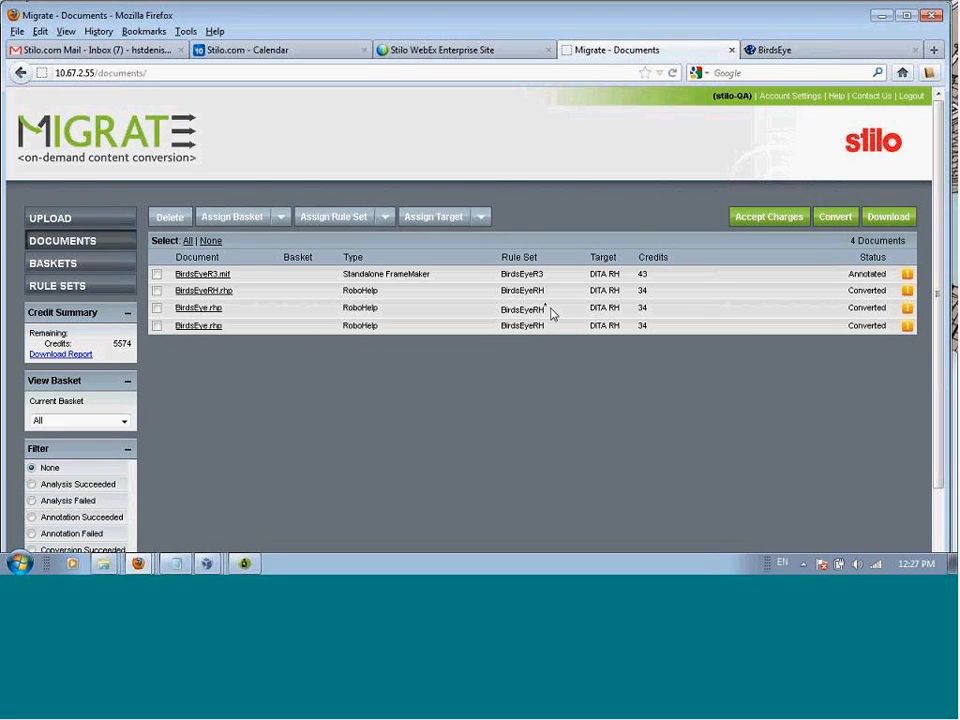
{"action": "left_click", "coordinate": [200, 309]}
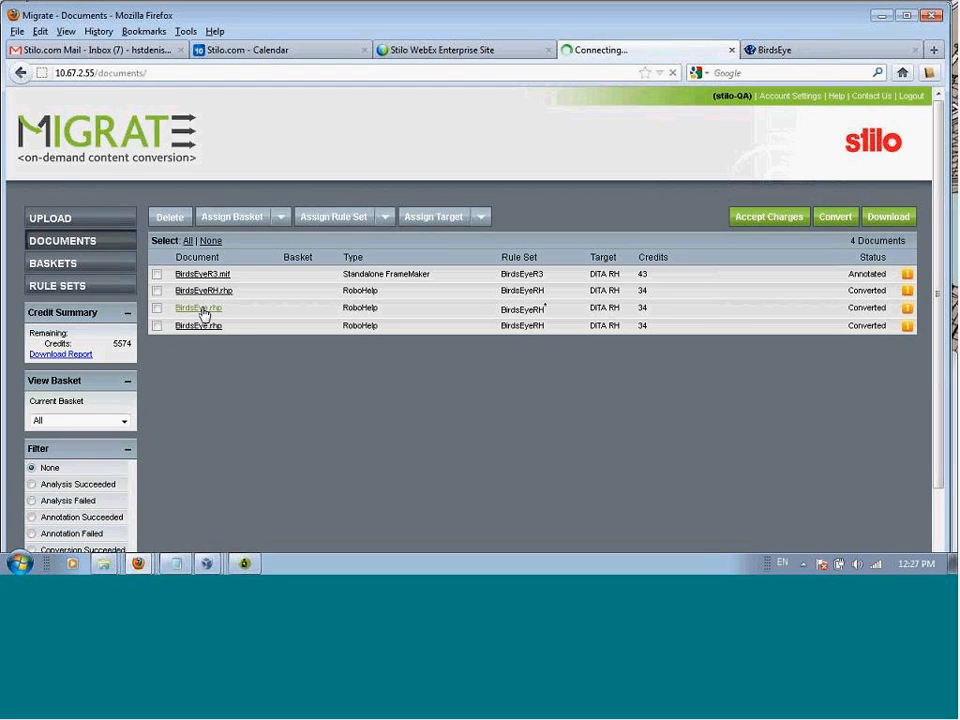
{"action": "left_click", "coordinate": [182, 218]}
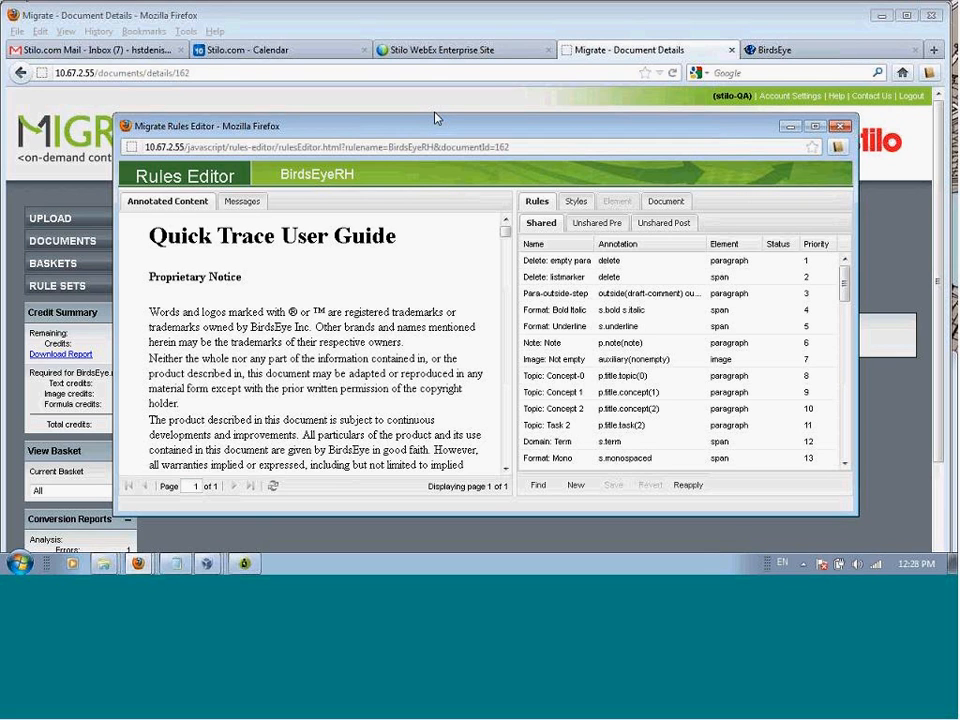
{"action": "left_click_drag", "start_coordinate": [434, 113], "coordinate": [437, 34]}
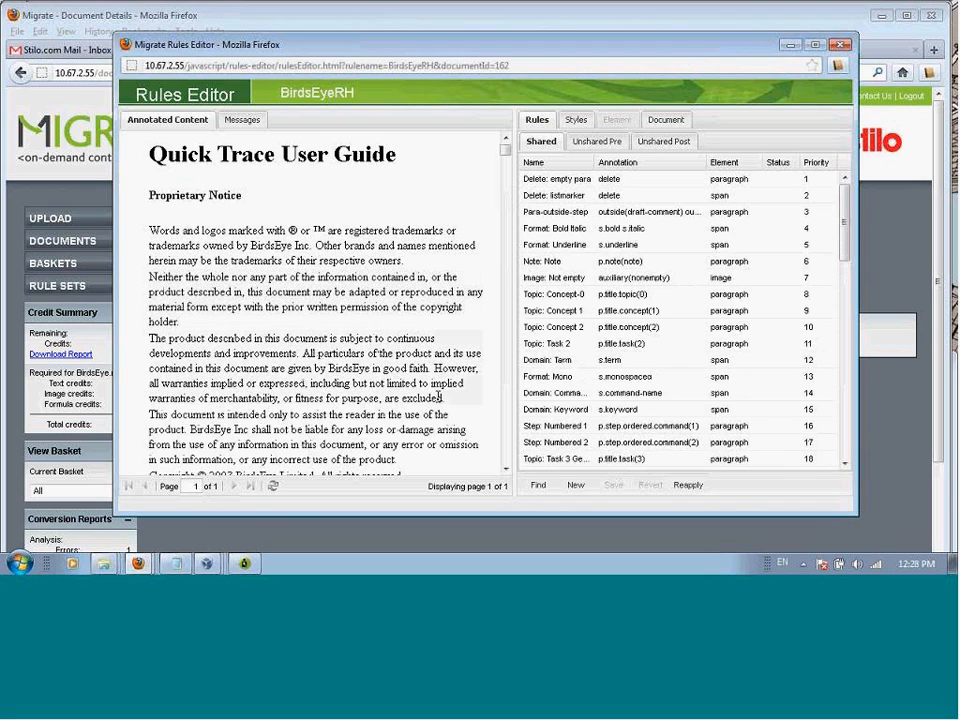
Step: Read the annotated content from the title through Chapter 1 Preface, including the typographical conventions table and the BirdsEye publications section
{"action": "left_click", "coordinate": [505, 469]}
{"action": "left_click", "coordinate": [505, 469]}
{"action": "left_click", "coordinate": [505, 469]}
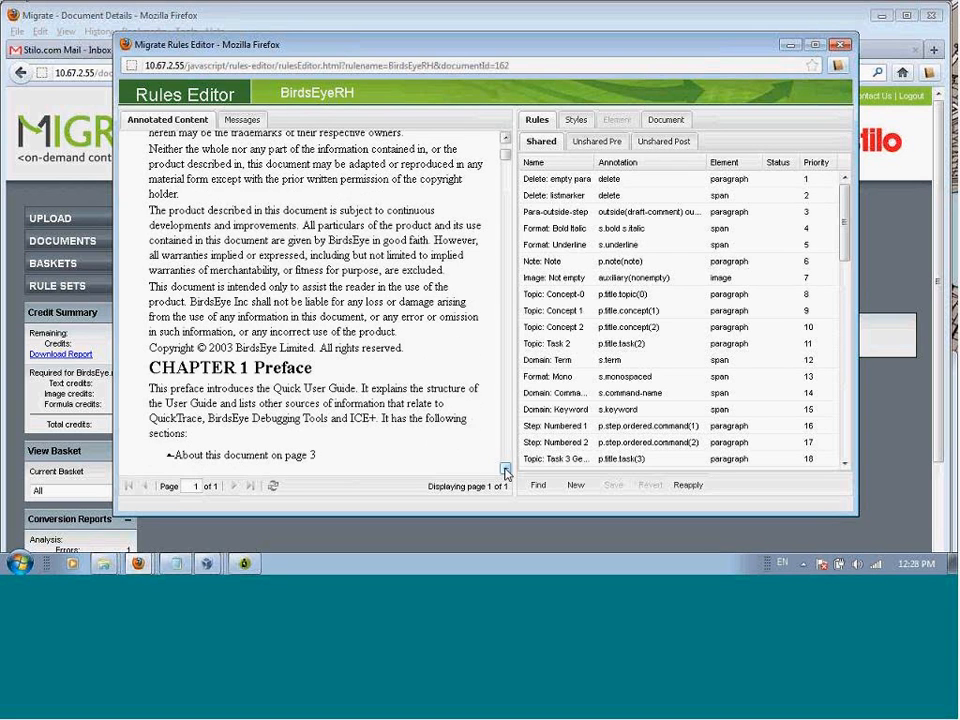
{"action": "left_click", "coordinate": [505, 469]}
{"action": "left_click", "coordinate": [505, 469]}
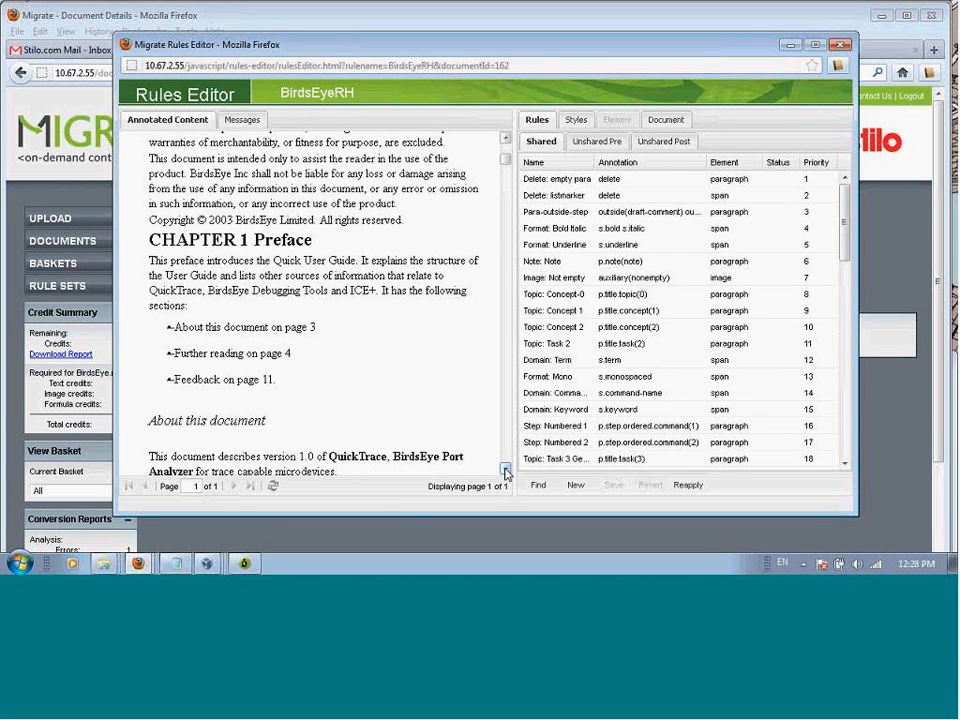
{"action": "left_click", "coordinate": [505, 469]}
{"action": "left_click", "coordinate": [505, 469]}
{"action": "left_click", "coordinate": [505, 469]}
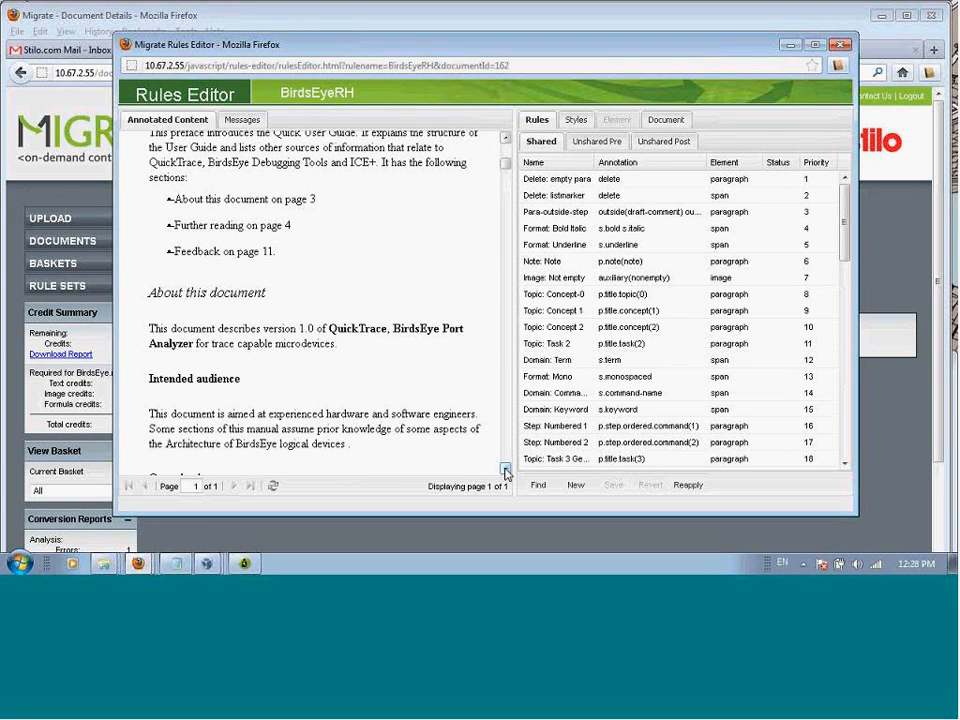
{"action": "left_click", "coordinate": [505, 470]}
{"action": "left_click", "coordinate": [505, 470]}
{"action": "left_click", "coordinate": [505, 470]}
{"action": "left_click", "coordinate": [505, 470]}
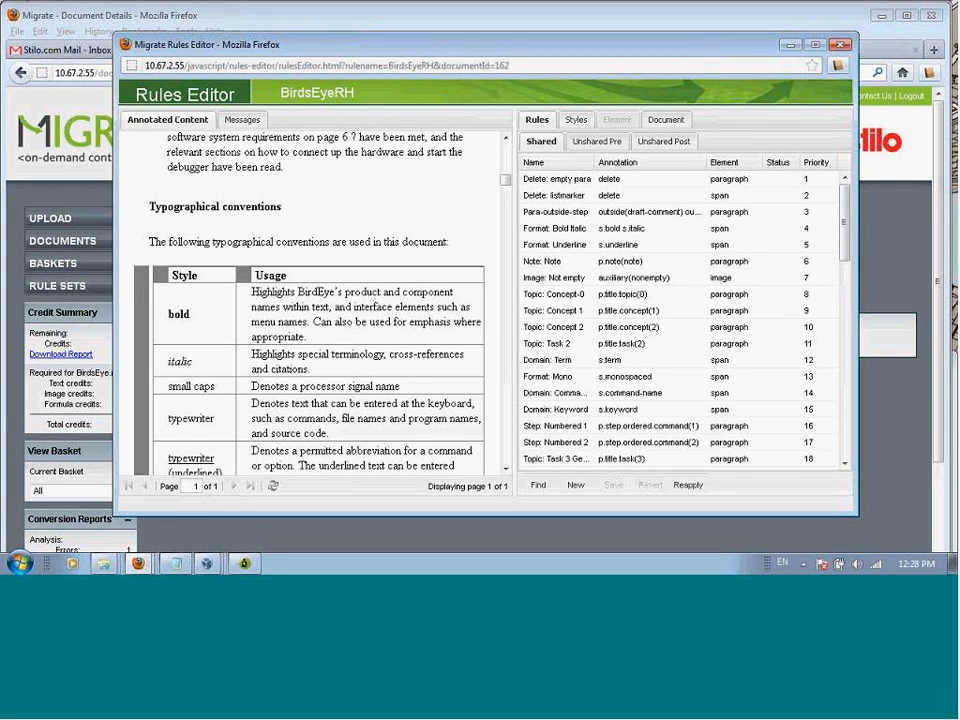
{"action": "left_click", "coordinate": [505, 470]}
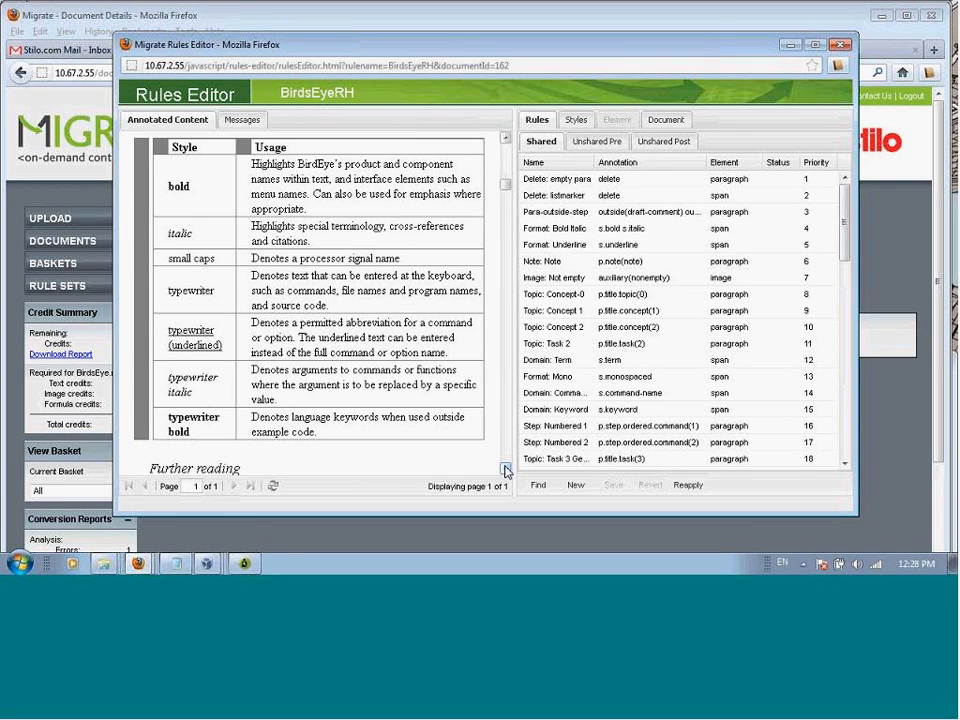
{"action": "left_click", "coordinate": [505, 470]}
{"action": "left_click", "coordinate": [505, 470]}
{"action": "left_click", "coordinate": [505, 470]}
{"action": "left_click", "coordinate": [505, 470]}
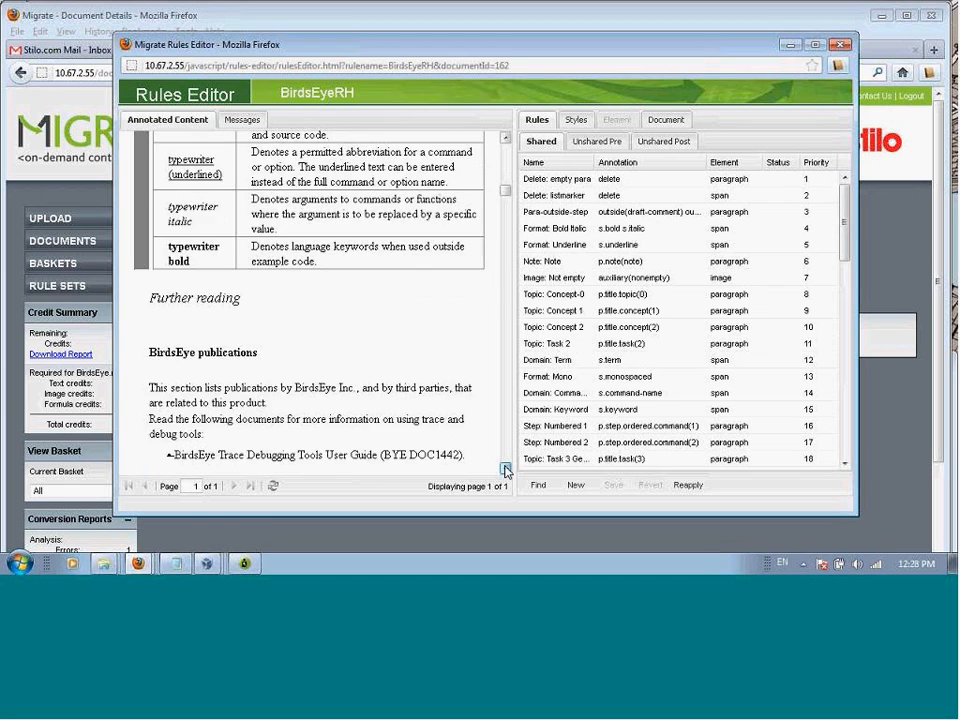
{"action": "left_click", "coordinate": [505, 470]}
{"action": "left_click", "coordinate": [505, 470]}
{"action": "left_click", "coordinate": [505, 470]}
{"action": "left_click", "coordinate": [505, 470]}
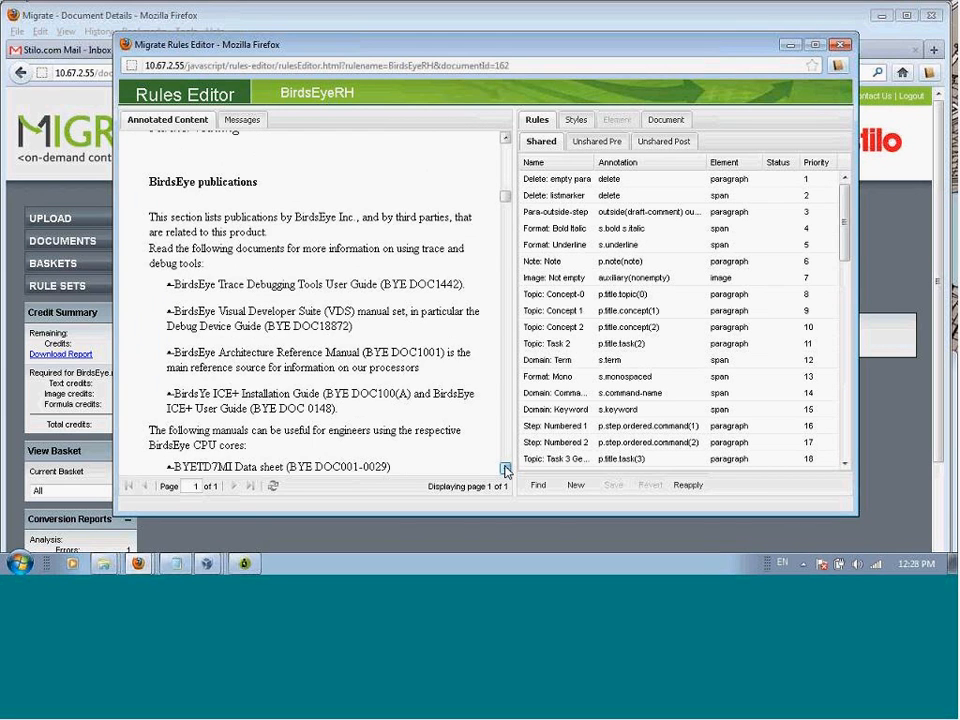
{"action": "left_click", "coordinate": [505, 470]}
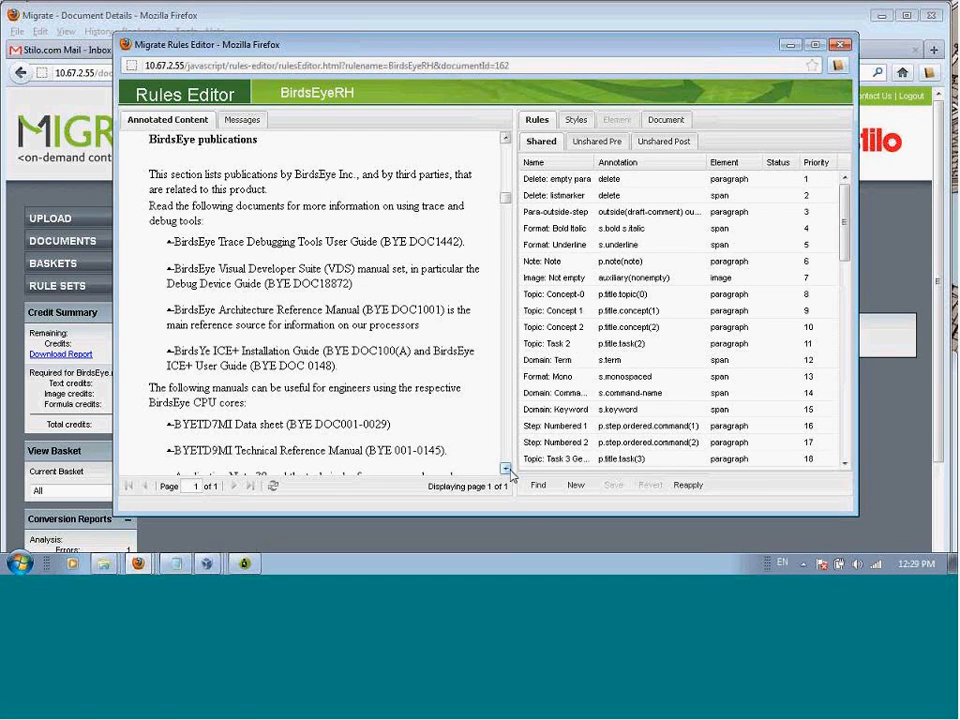
Step: Review the annotated content of Chapter 2 Introduction and select the Software requirements heading to inspect its annotations and applied rules
{"action": "left_click", "coordinate": [506, 474]}
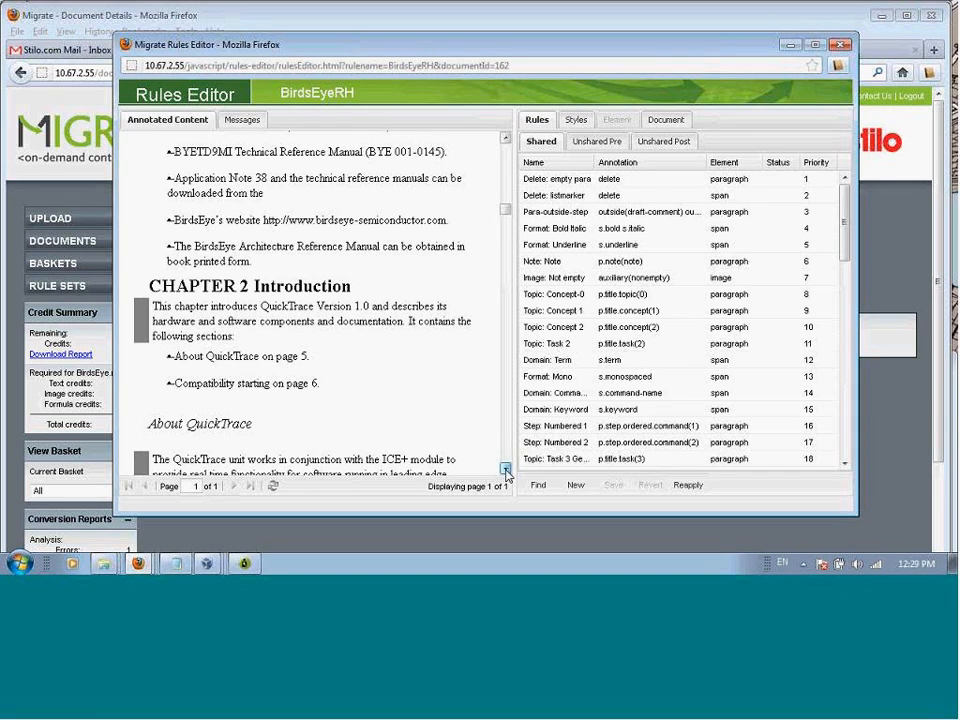
{"action": "left_click", "coordinate": [506, 474]}
{"action": "left_click", "coordinate": [506, 474]}
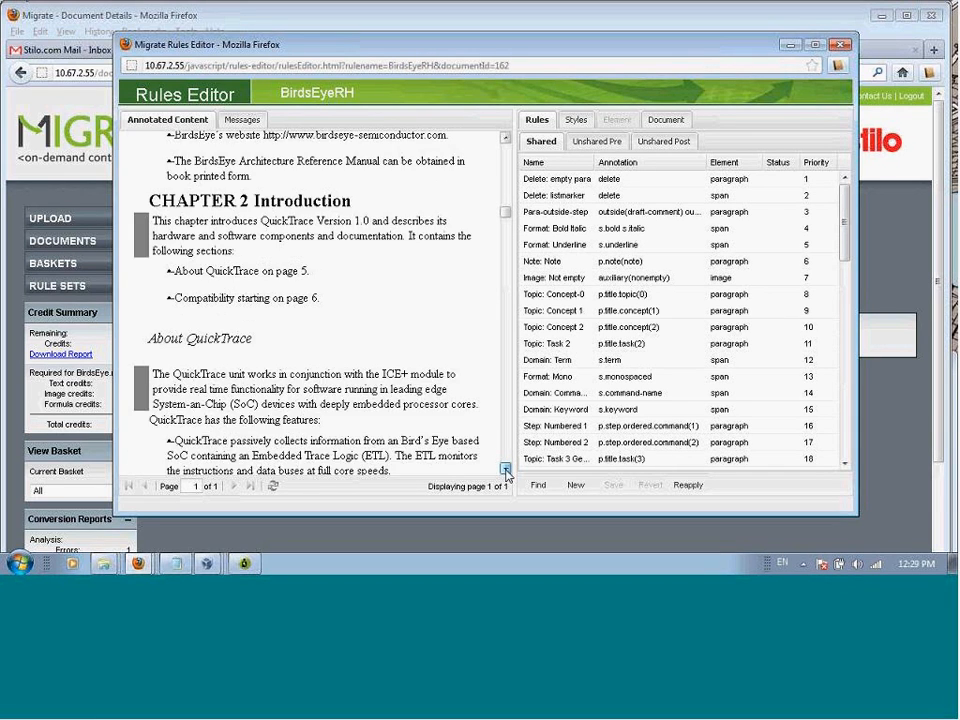
{"action": "left_click", "coordinate": [506, 474]}
{"action": "left_click", "coordinate": [506, 474]}
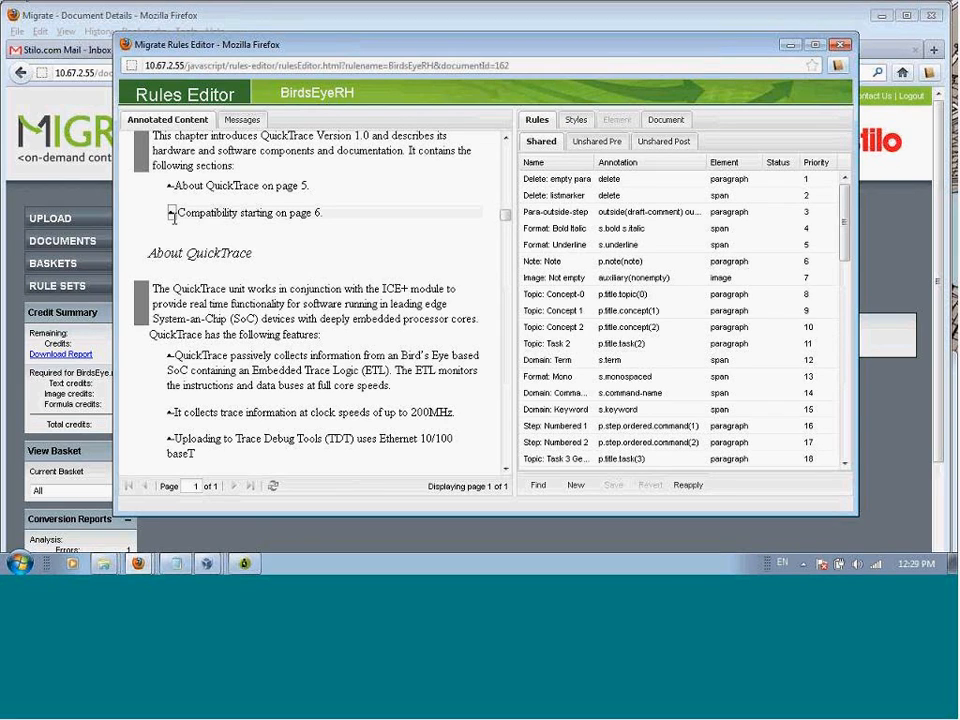
{"action": "left_click", "coordinate": [506, 469]}
{"action": "left_click", "coordinate": [506, 469]}
{"action": "left_click", "coordinate": [506, 469]}
{"action": "left_click", "coordinate": [506, 469]}
{"action": "left_click", "coordinate": [506, 469]}
{"action": "left_click", "coordinate": [506, 469]}
{"action": "left_click", "coordinate": [506, 469]}
{"action": "left_click", "coordinate": [506, 469]}
{"action": "left_click", "coordinate": [506, 469]}
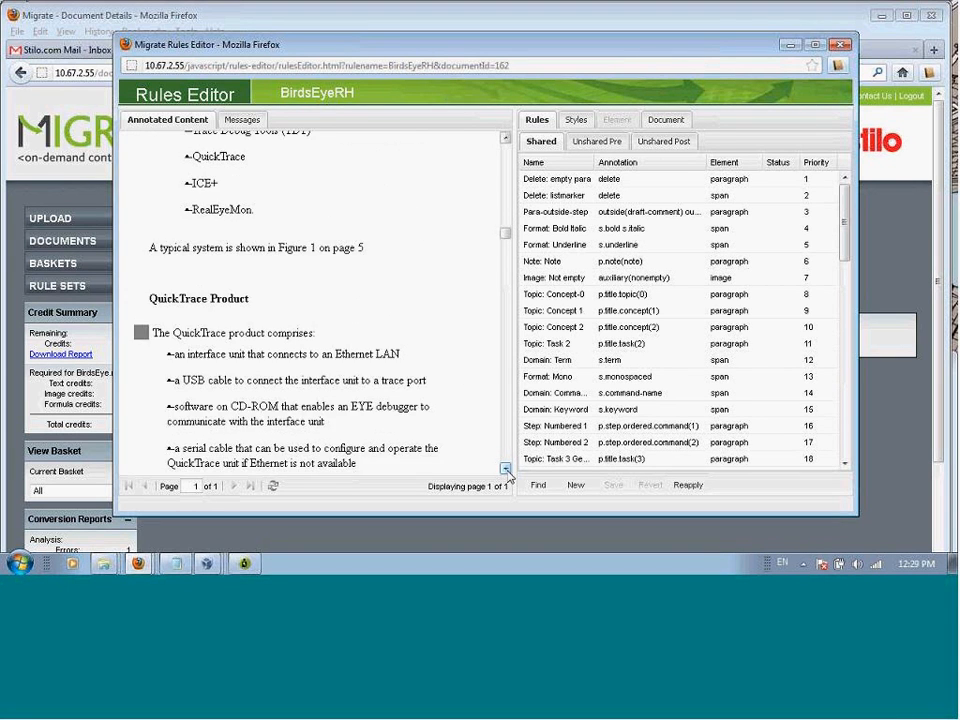
{"action": "left_click", "coordinate": [506, 469]}
{"action": "left_click", "coordinate": [506, 469]}
{"action": "left_click", "coordinate": [506, 469]}
{"action": "left_click", "coordinate": [506, 469]}
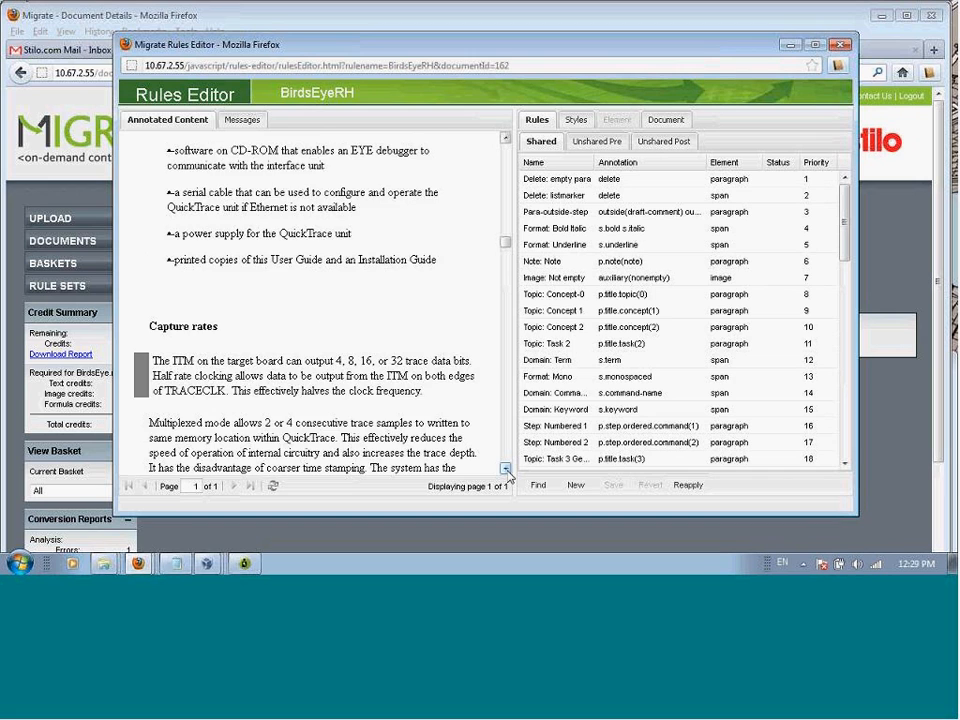
{"action": "scroll", "coordinate": [506, 469], "scroll_direction": "down", "scroll_amount": 6}
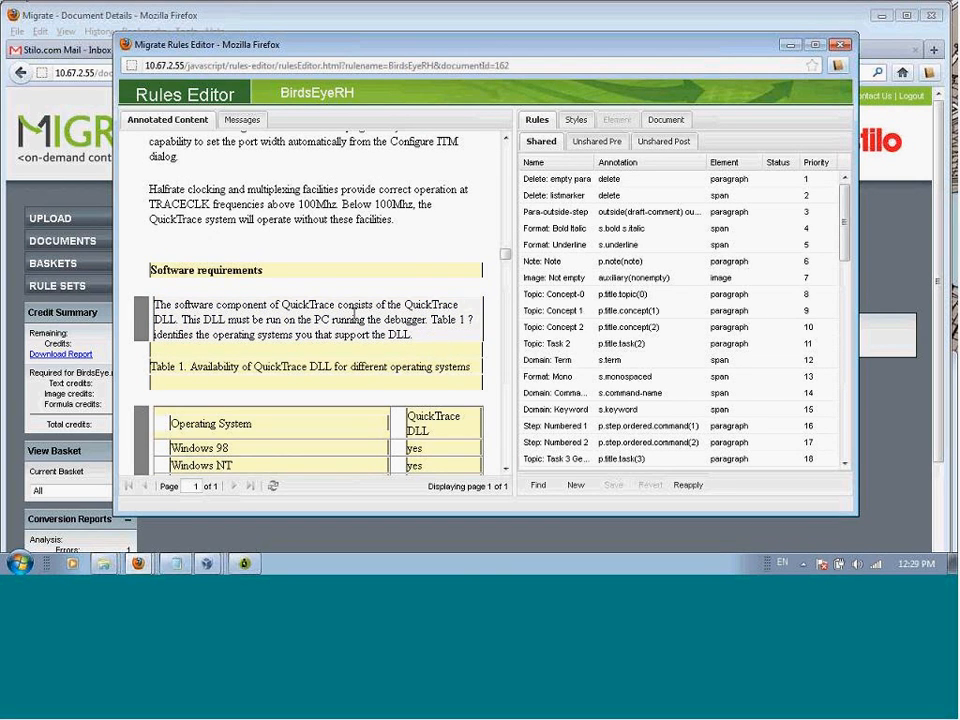
{"action": "left_click", "coordinate": [256, 272]}
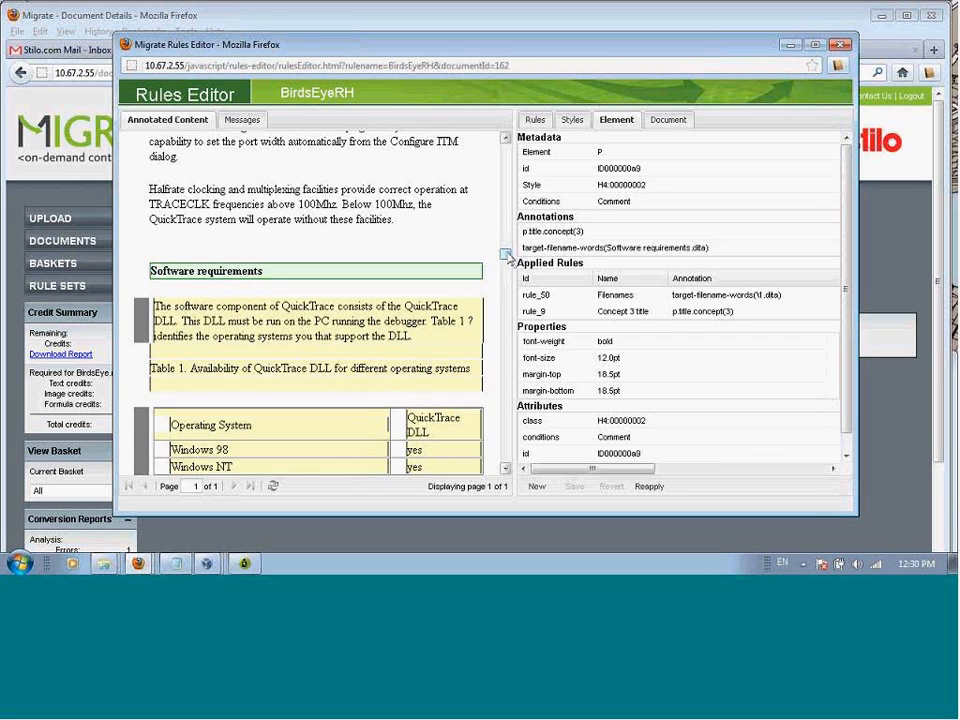
Step: Select the Quick Trace User Guide title and go from its element details to its applied rule, rule_10, in the shared rules
{"action": "scroll", "coordinate": [510, 253], "scroll_direction": "up", "scroll_amount": 3}
{"action": "scroll", "coordinate": [510, 250], "scroll_direction": "up", "scroll_amount": 10}
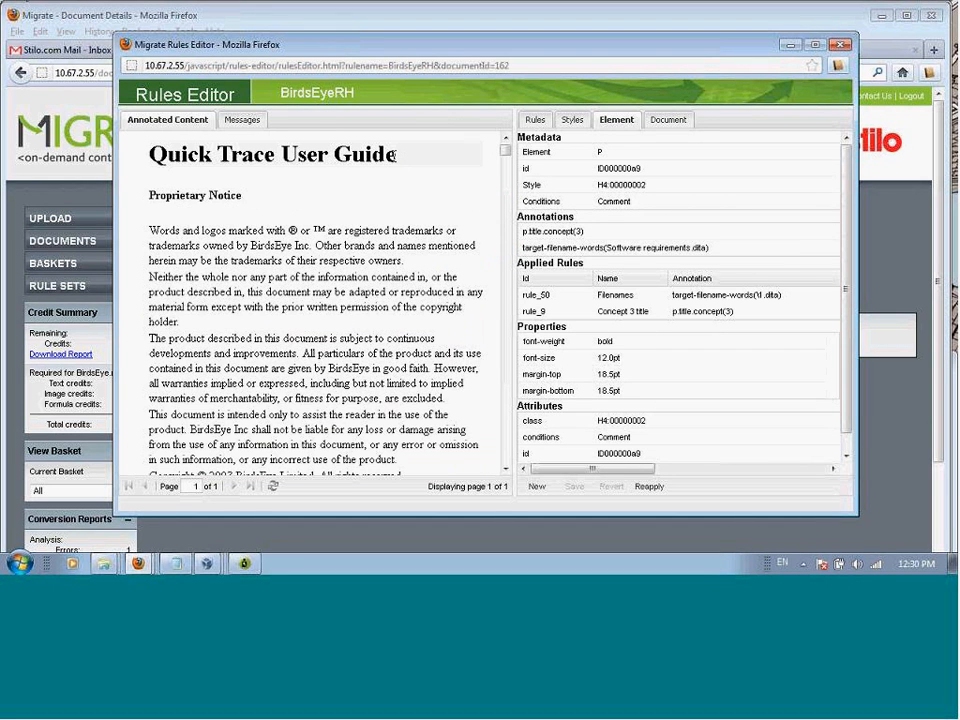
{"action": "left_click", "coordinate": [395, 155]}
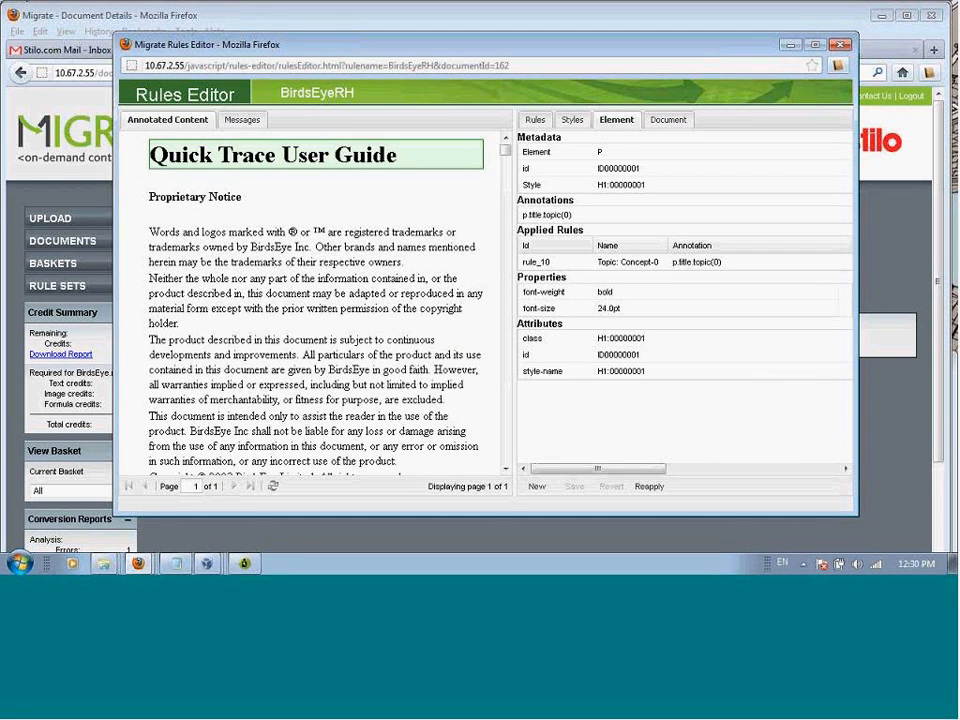
{"action": "left_click", "coordinate": [562, 266]}
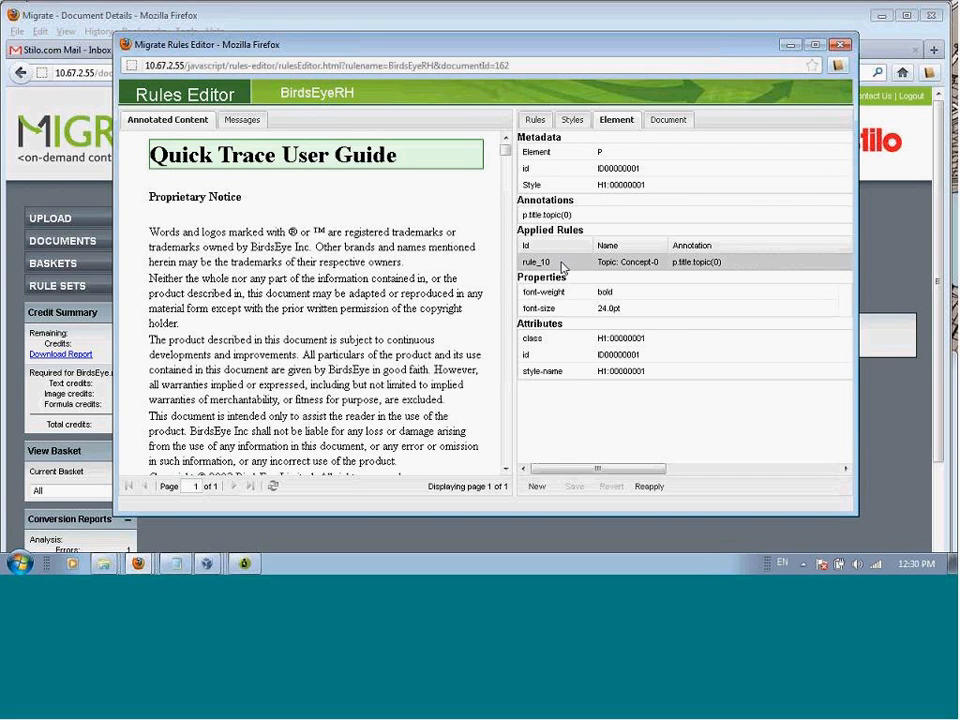
{"action": "double_click", "coordinate": [562, 264]}
Step: Open the Topic: Concept-0 annotation rule for editing and examine its annotation, target element and style test
{"action": "left_click", "coordinate": [562, 183]}
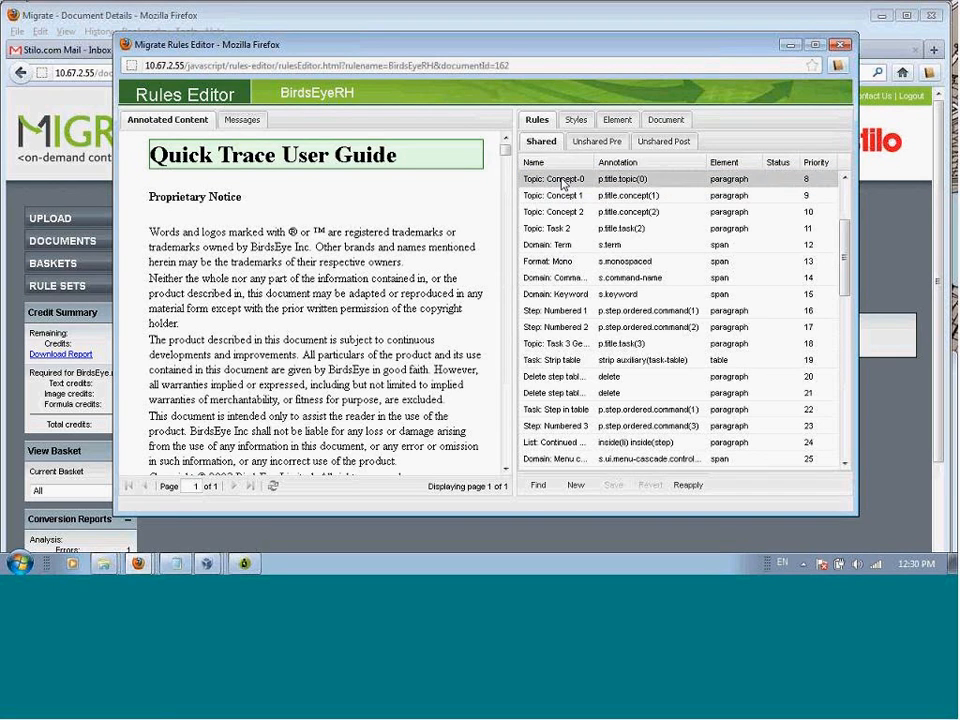
{"action": "double_click", "coordinate": [562, 183]}
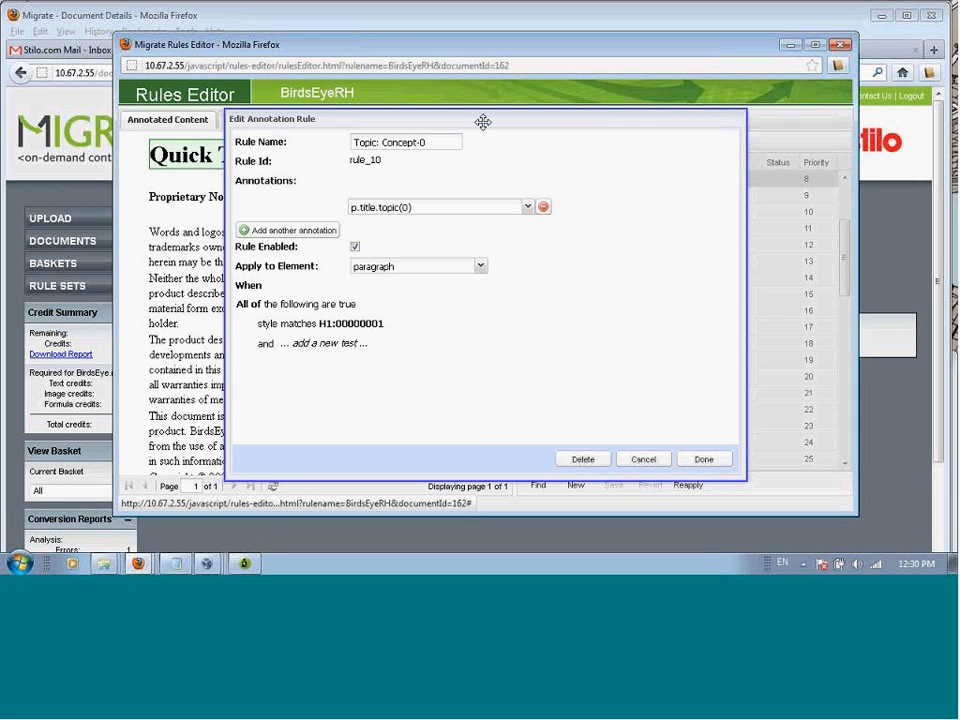
{"action": "mouse_move", "coordinate": [482, 325]}
{"action": "mouse_move", "coordinate": [555, 307]}
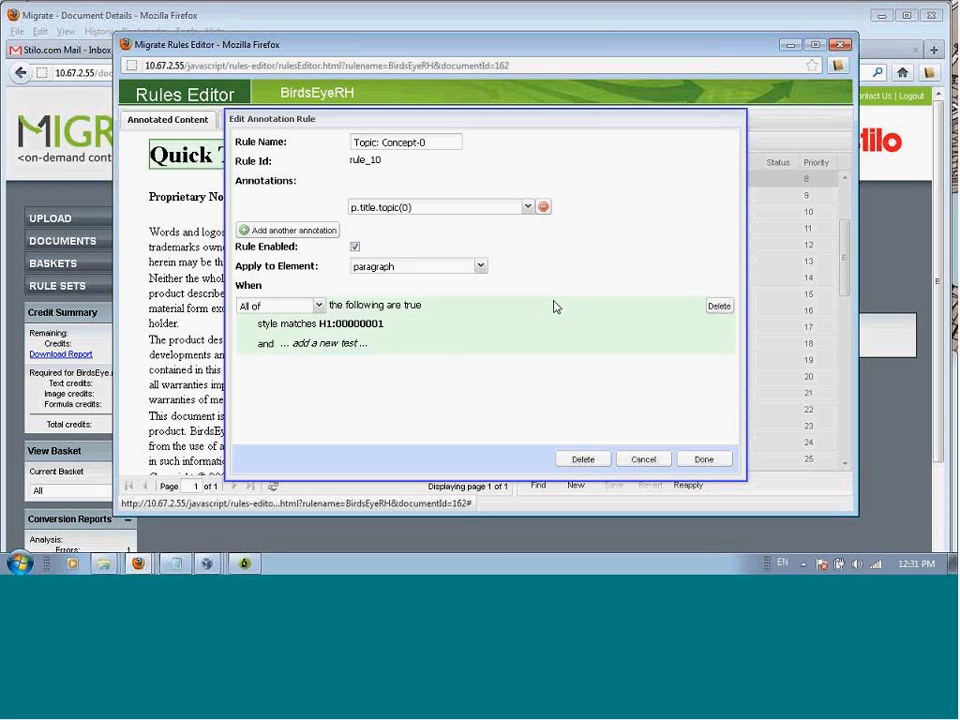
Step: Accept the Topic: Concept-0 rule as it stands and turn on Find to highlight the content matched by the selected rule
{"action": "left_click", "coordinate": [704, 460]}
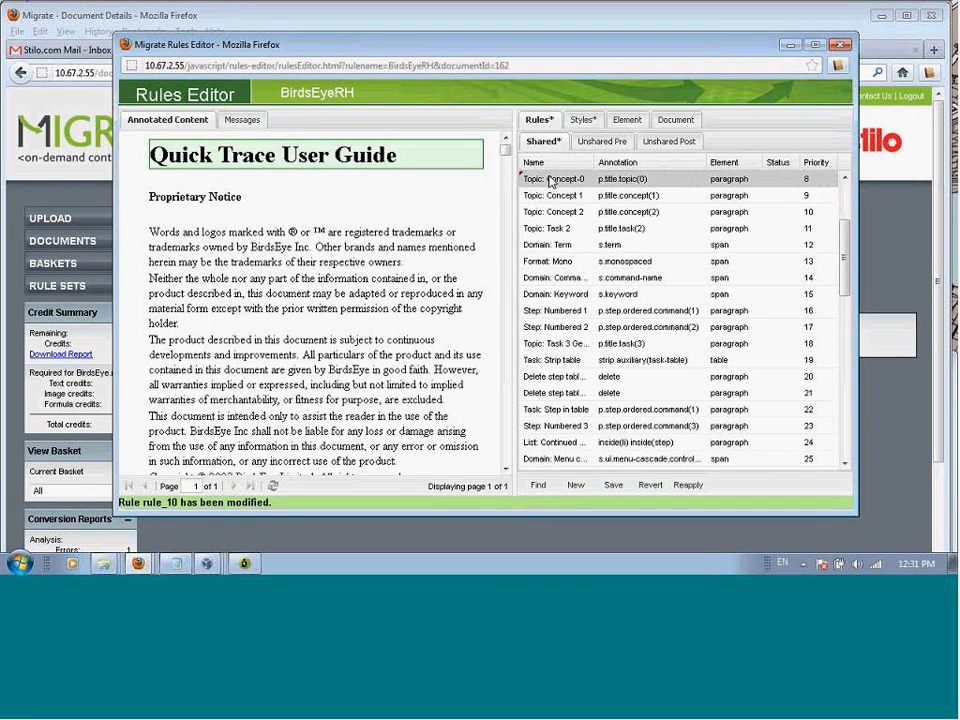
{"action": "left_click", "coordinate": [540, 486]}
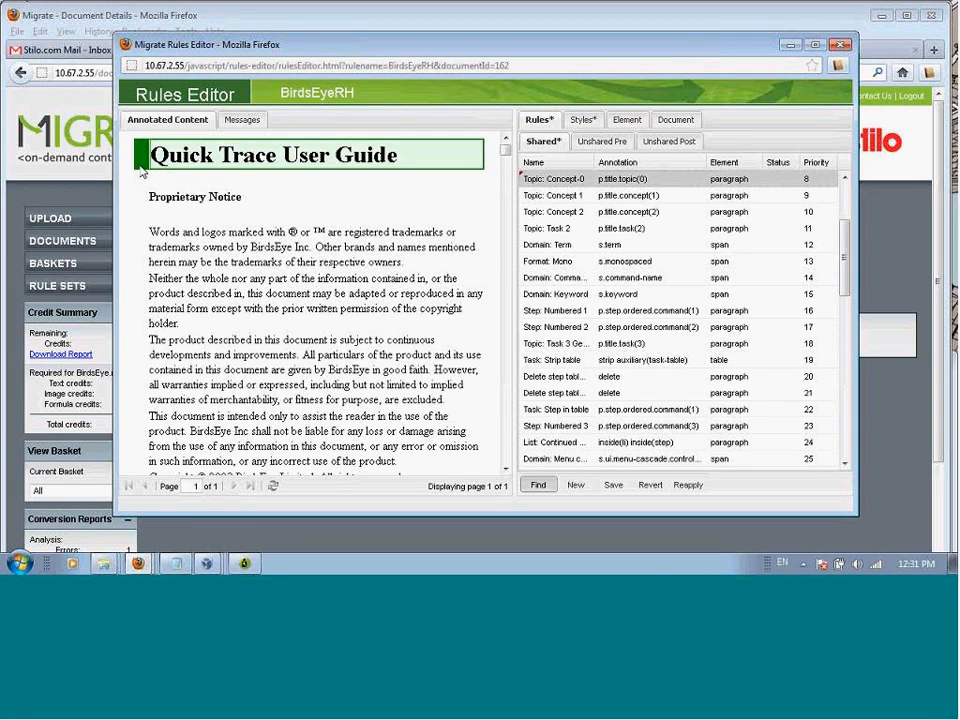
{"action": "left_click", "coordinate": [488, 179]}
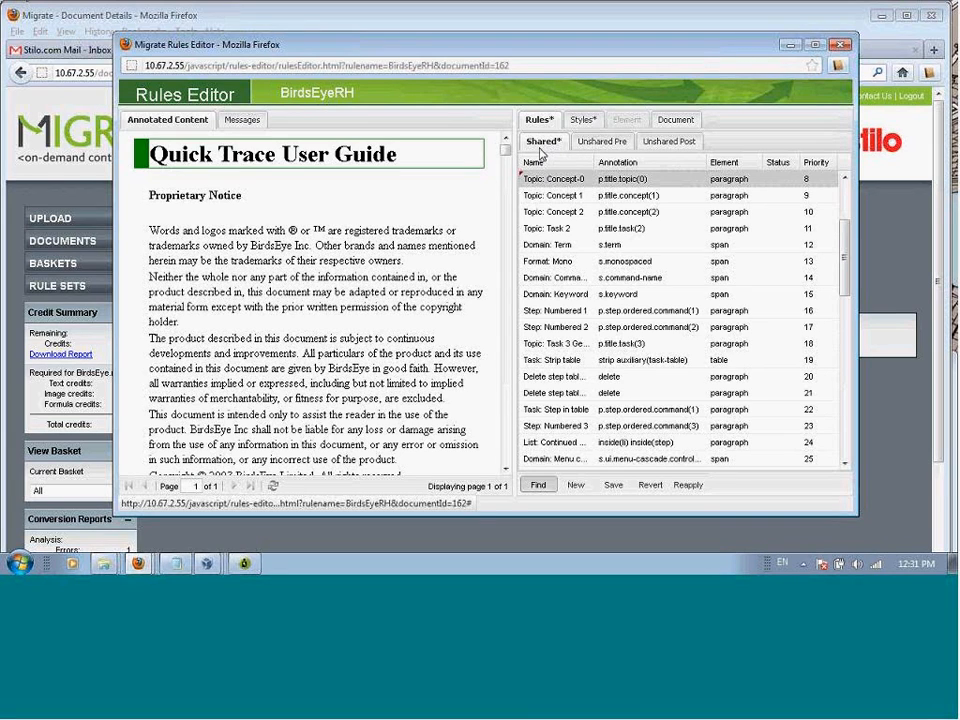
Step: Open the unshared pre rule SH-62, examine its annotations and its style and content tests, and close it without changes
{"action": "left_click", "coordinate": [596, 146]}
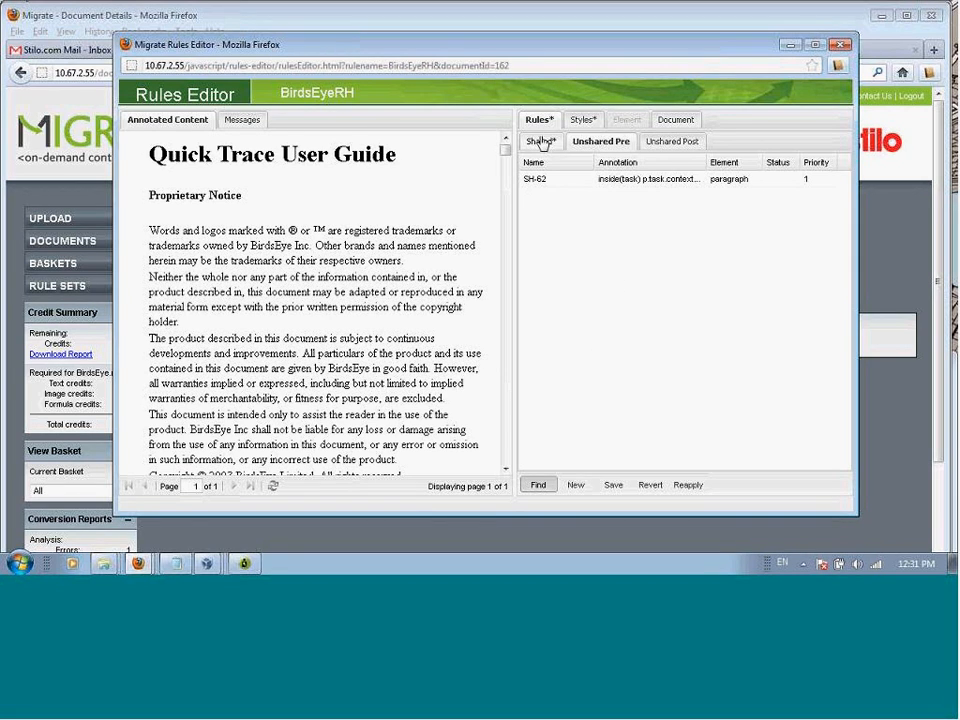
{"action": "left_click", "coordinate": [566, 184]}
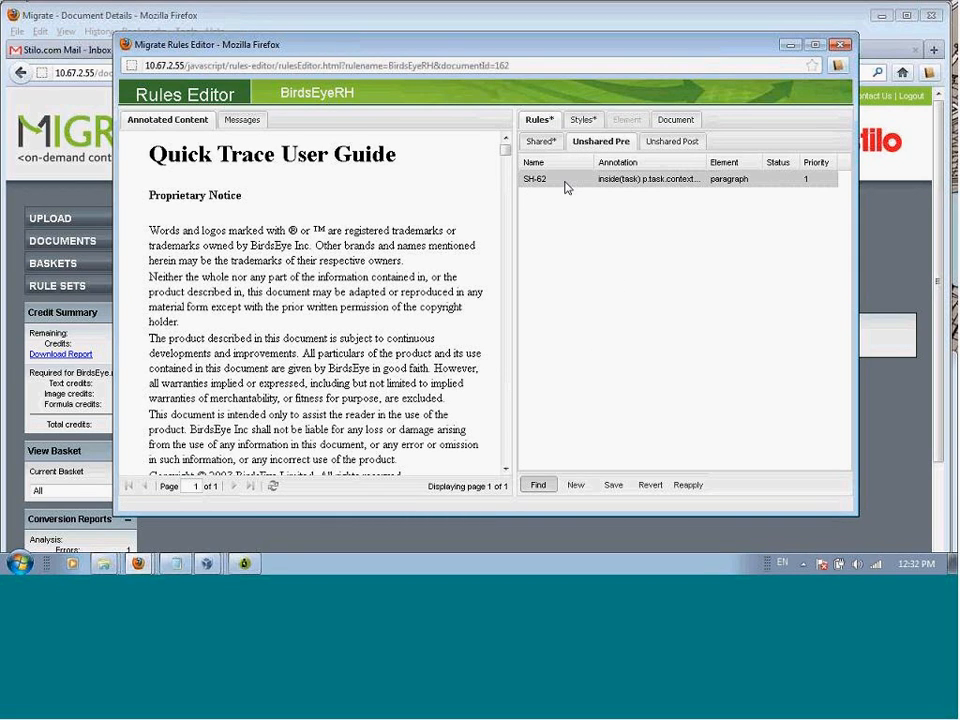
{"action": "double_click", "coordinate": [566, 184]}
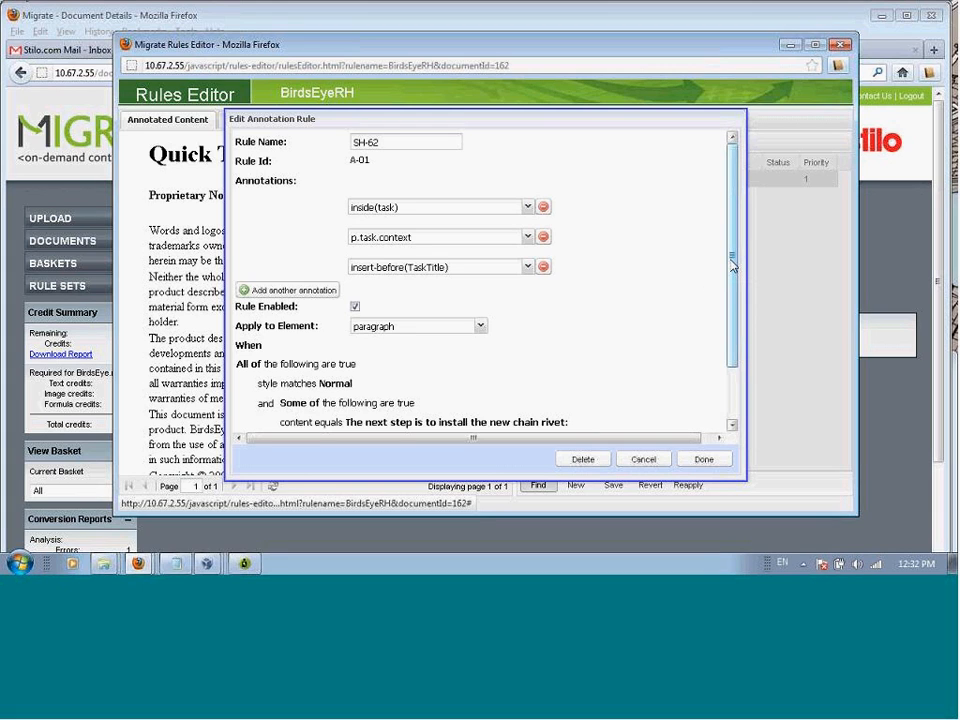
{"action": "mouse_move", "coordinate": [732, 265]}
{"action": "left_mouse_down"}
{"action": "mouse_move", "coordinate": [739, 296]}
{"action": "mouse_move", "coordinate": [742, 262]}
{"action": "left_mouse_up"}
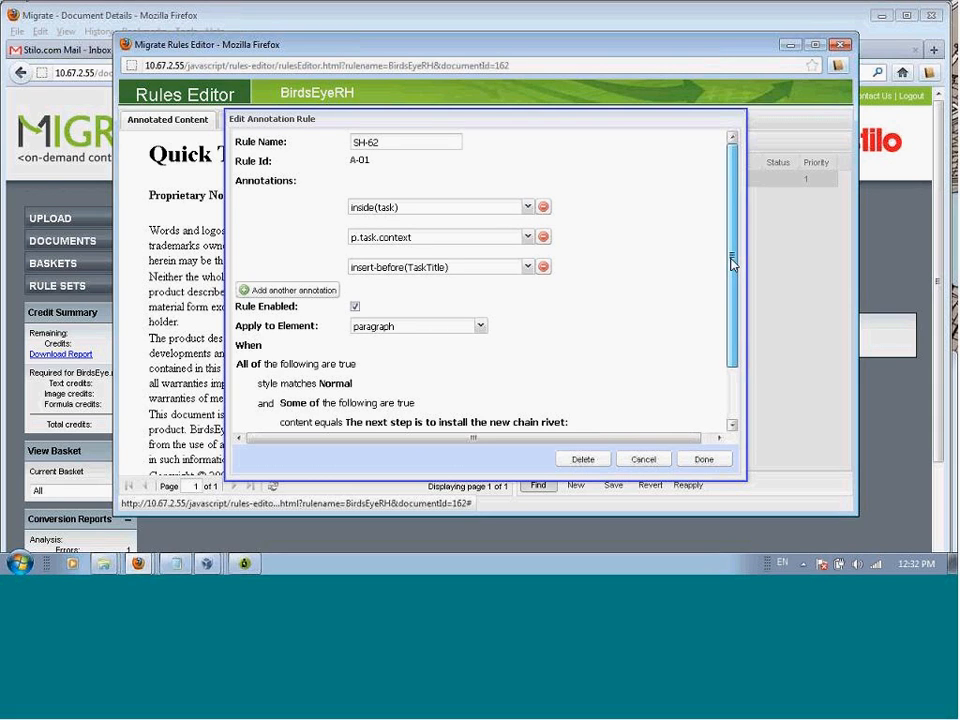
{"action": "left_click_drag", "start_coordinate": [731, 263], "coordinate": [731, 305]}
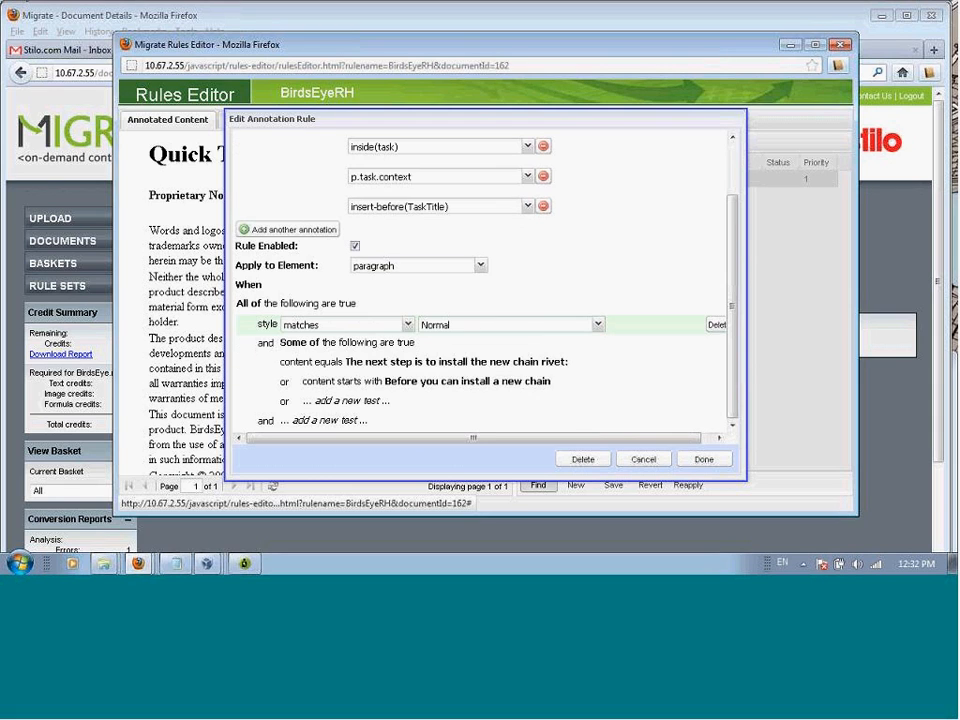
{"action": "left_click", "coordinate": [677, 360]}
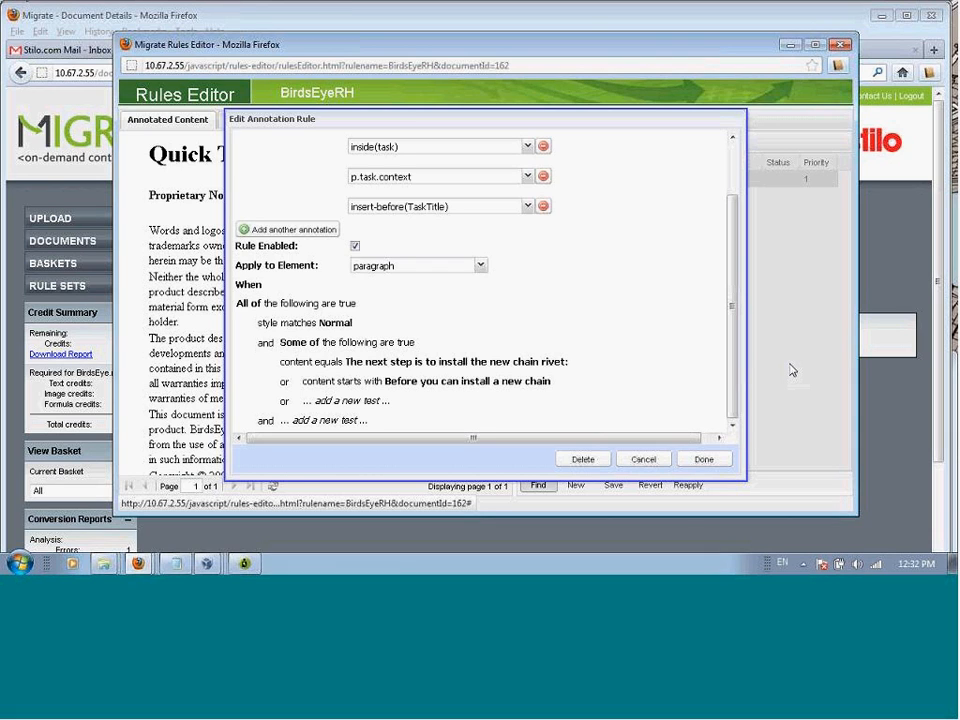
{"action": "left_click", "coordinate": [645, 462]}
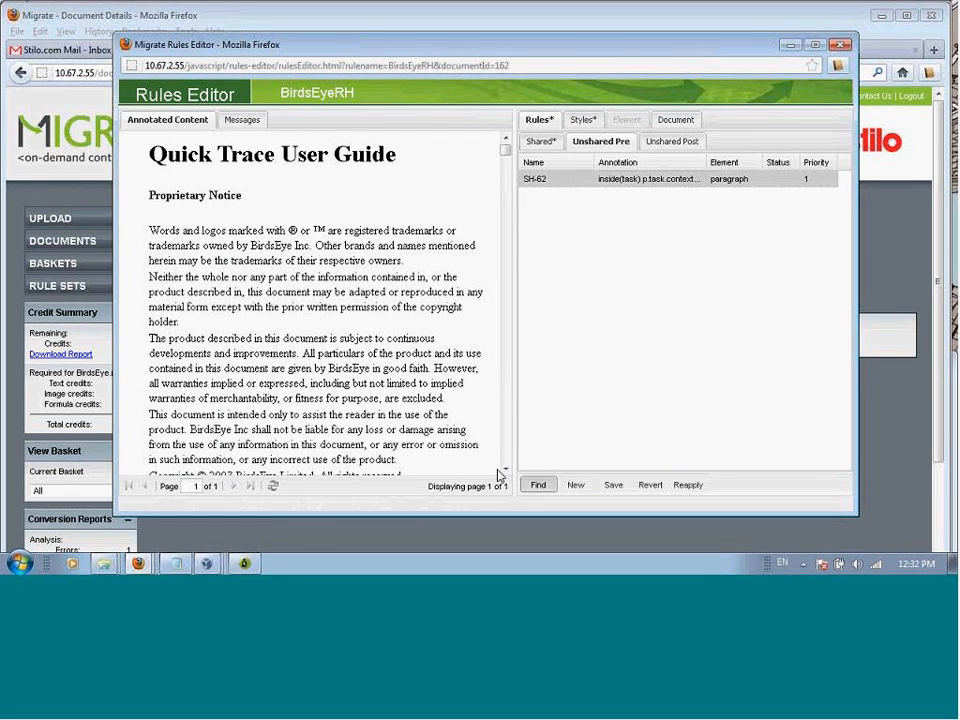
Step: Return to the shared rules and sort them by name
{"action": "left_click", "coordinate": [540, 141]}
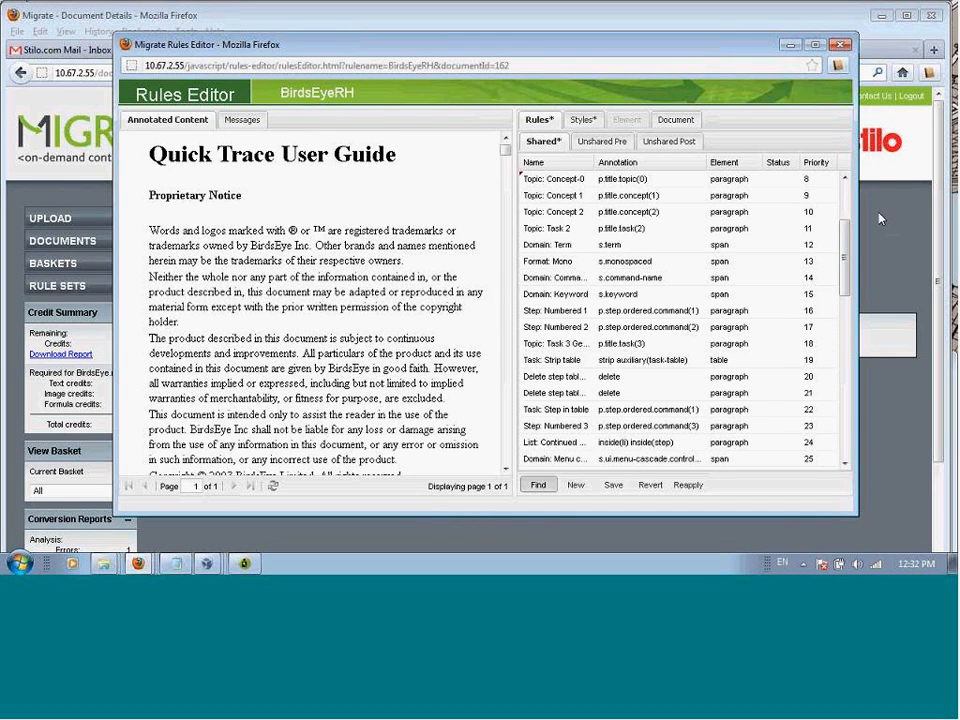
{"action": "left_click_drag", "start_coordinate": [848, 248], "coordinate": [847, 292]}
{"action": "left_click", "coordinate": [580, 163]}
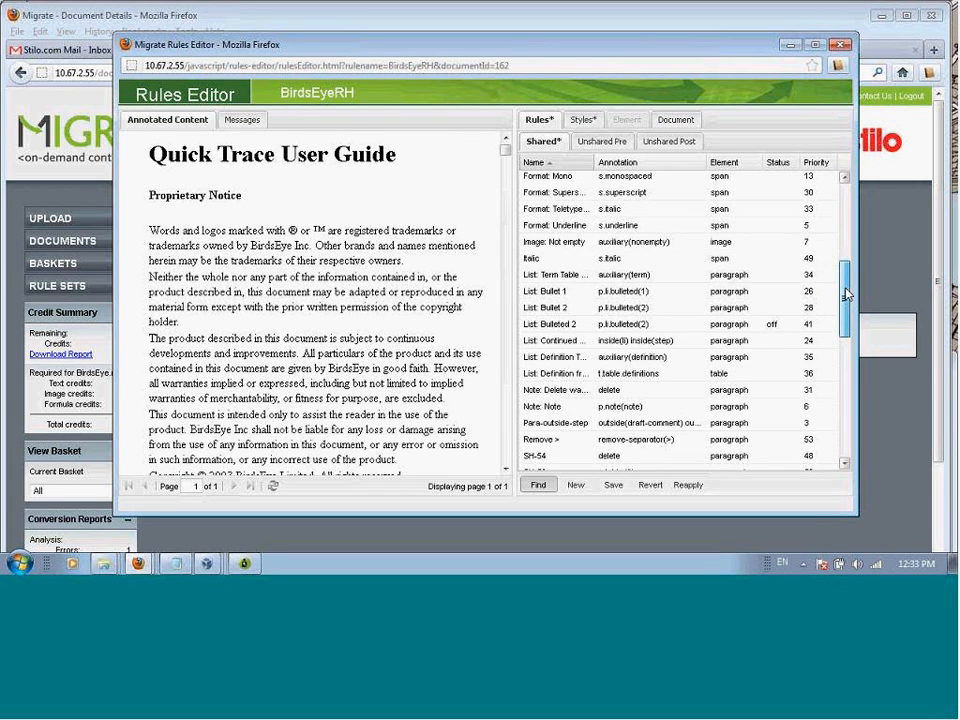
Step: Open the Step choice rule, examine its style and content tests, and close it without changes
{"action": "left_click_drag", "start_coordinate": [847, 295], "coordinate": [813, 402]}
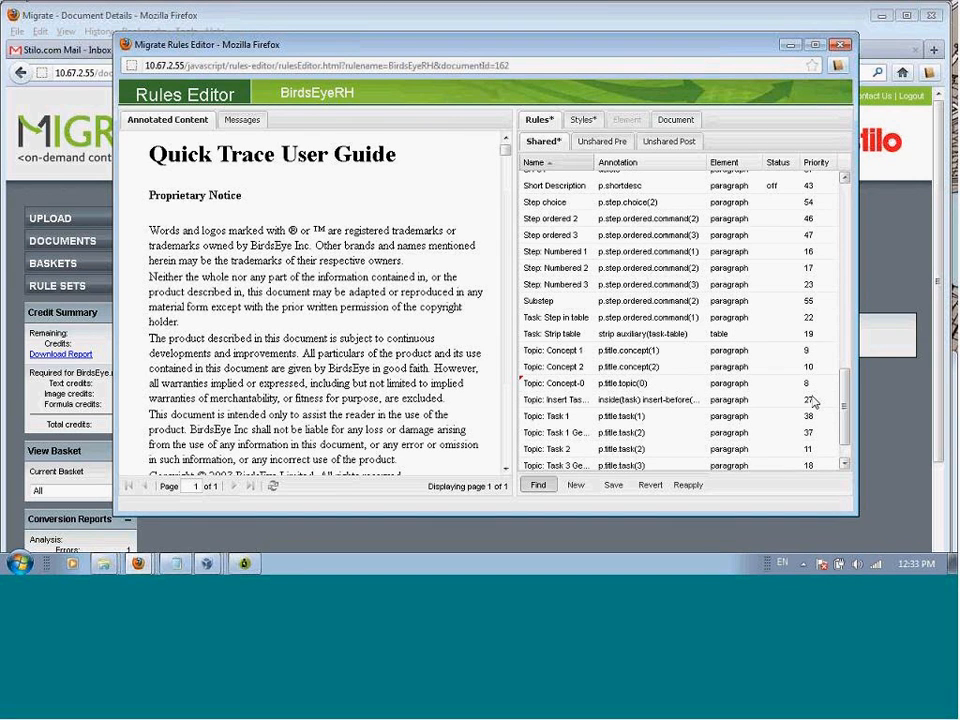
{"action": "double_click", "coordinate": [563, 204]}
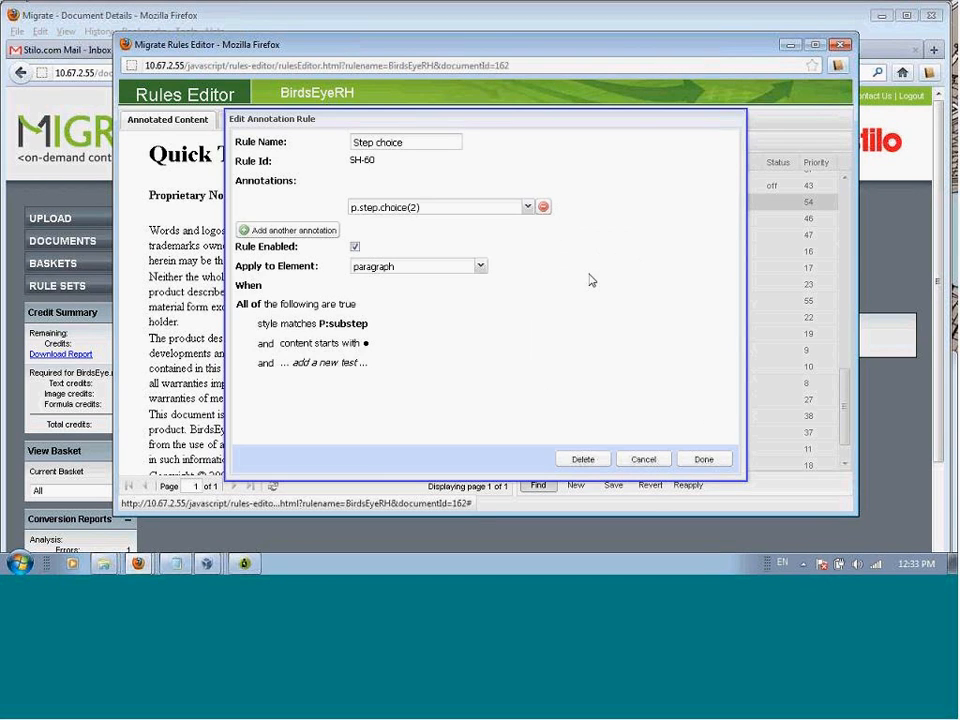
{"action": "left_click", "coordinate": [396, 345]}
{"action": "left_click", "coordinate": [393, 328]}
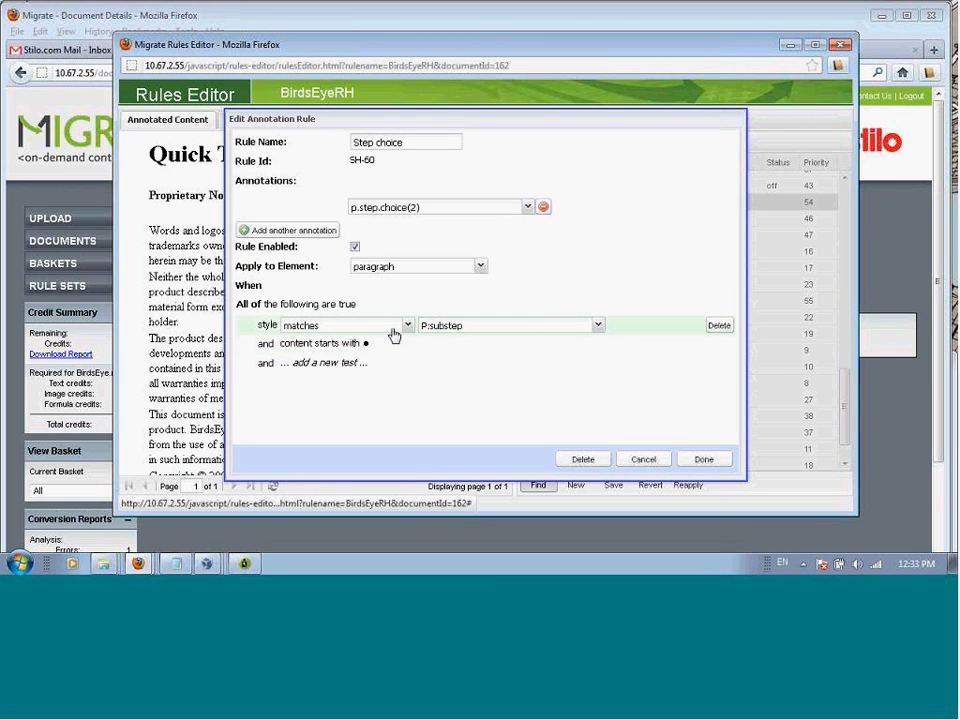
{"action": "left_click", "coordinate": [380, 346]}
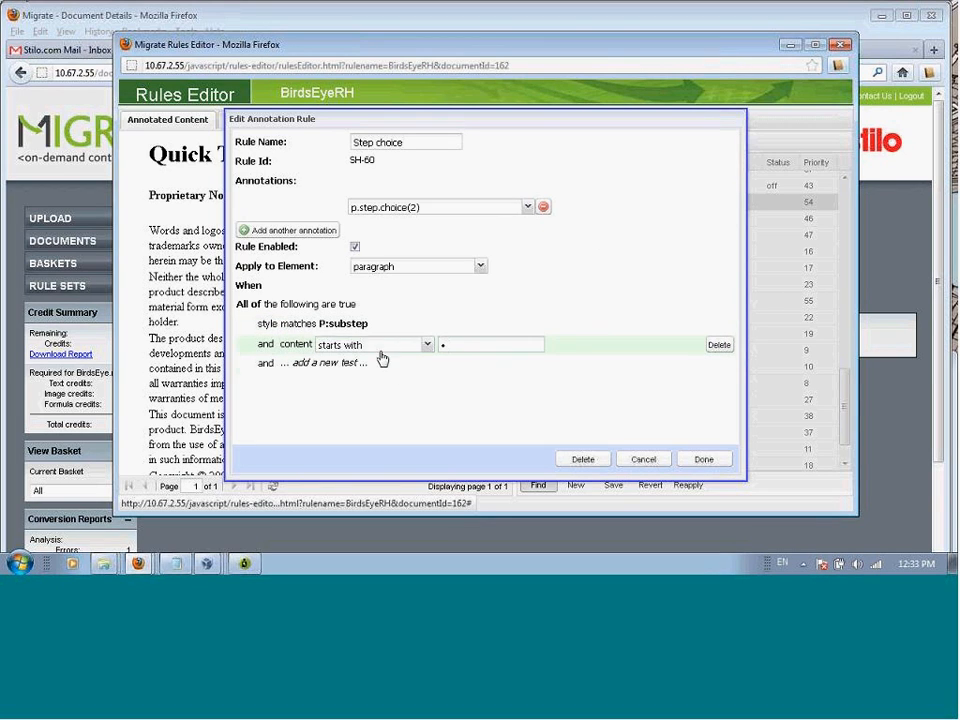
{"action": "left_click", "coordinate": [381, 362]}
{"action": "left_click", "coordinate": [398, 326]}
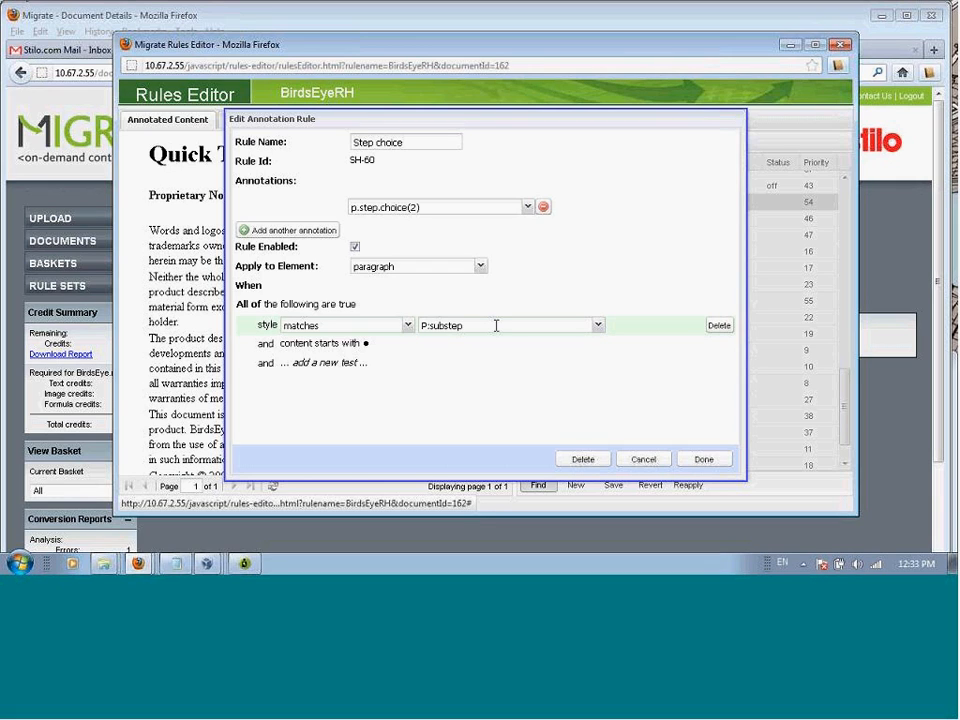
{"action": "left_click", "coordinate": [386, 345]}
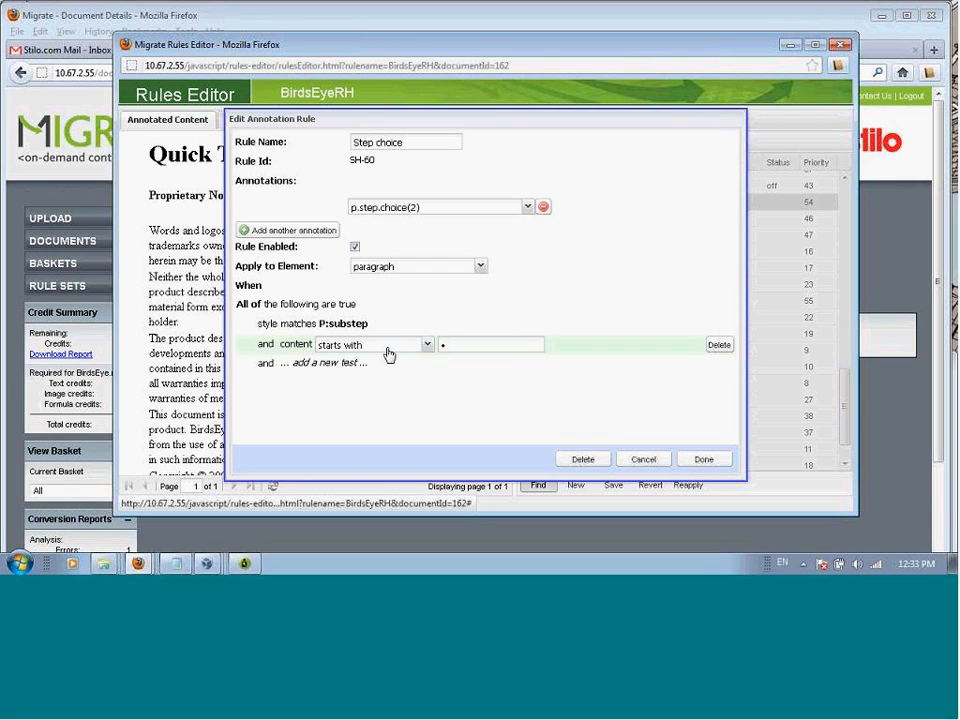
{"action": "left_click", "coordinate": [575, 360]}
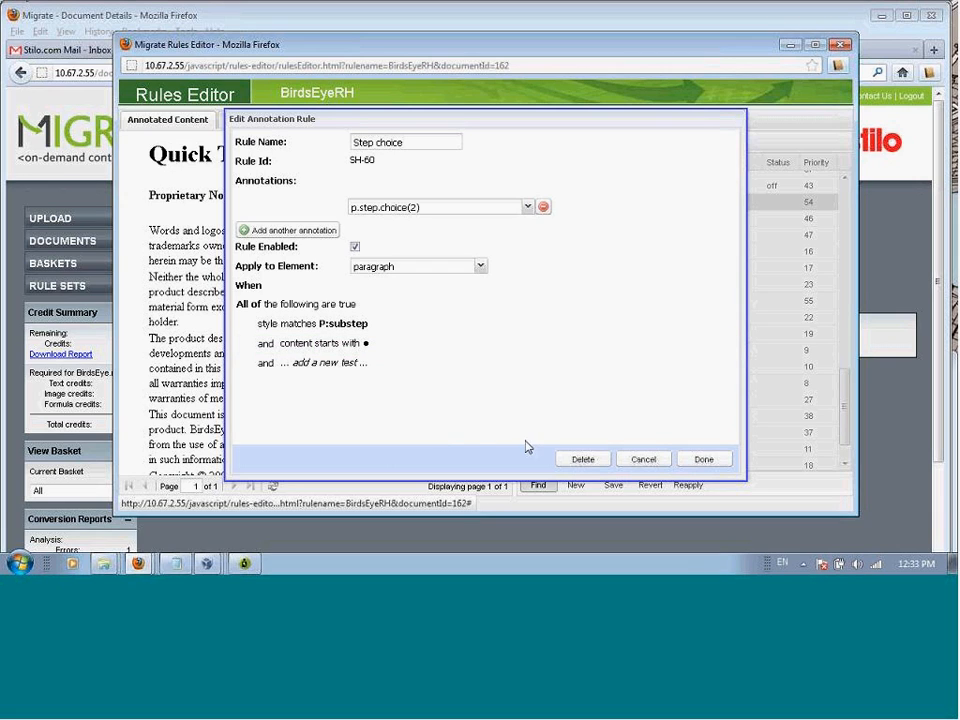
{"action": "left_click", "coordinate": [641, 460]}
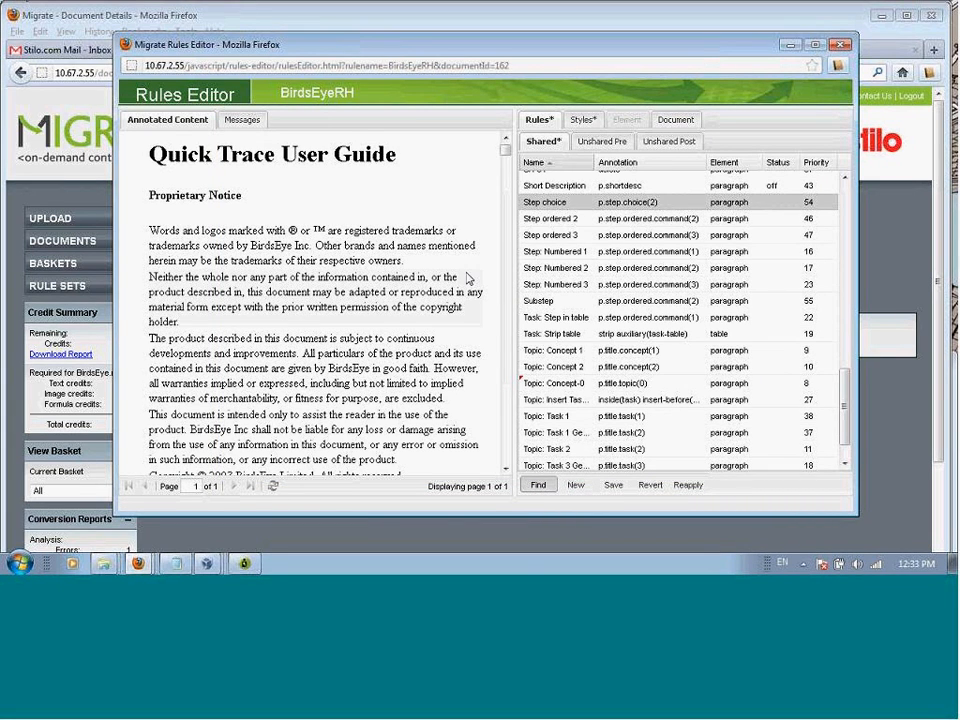
Step: Inspect the element details of the "Click No" choice and the "Use the Directories tree" substep in the QuickTrace installation procedure
{"action": "left_click_drag", "start_coordinate": [509, 152], "coordinate": [487, 297]}
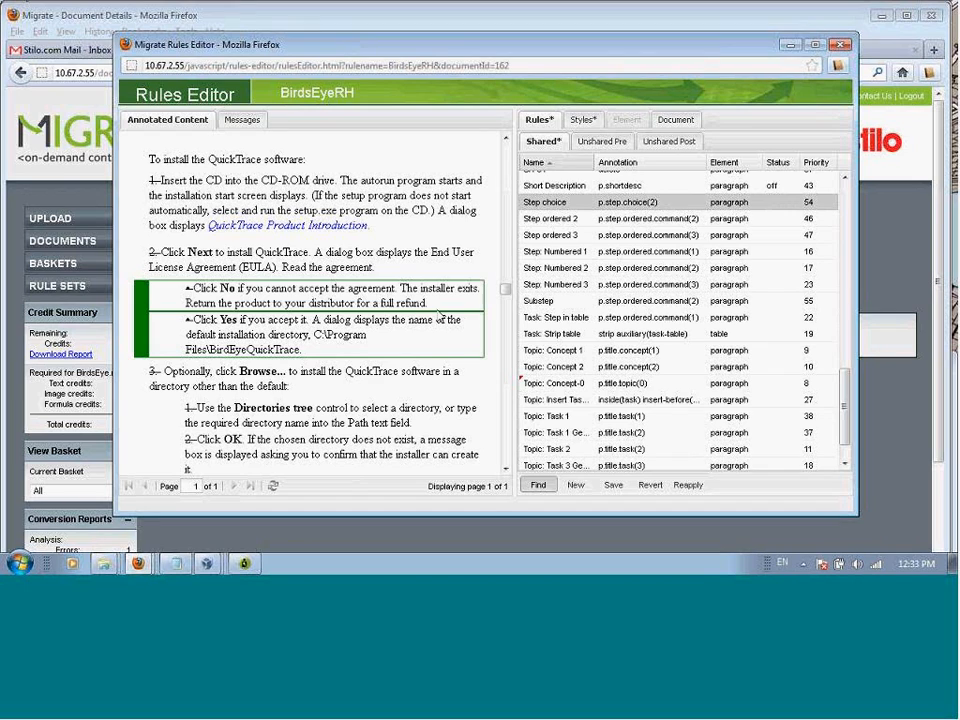
{"action": "left_click", "coordinate": [266, 299]}
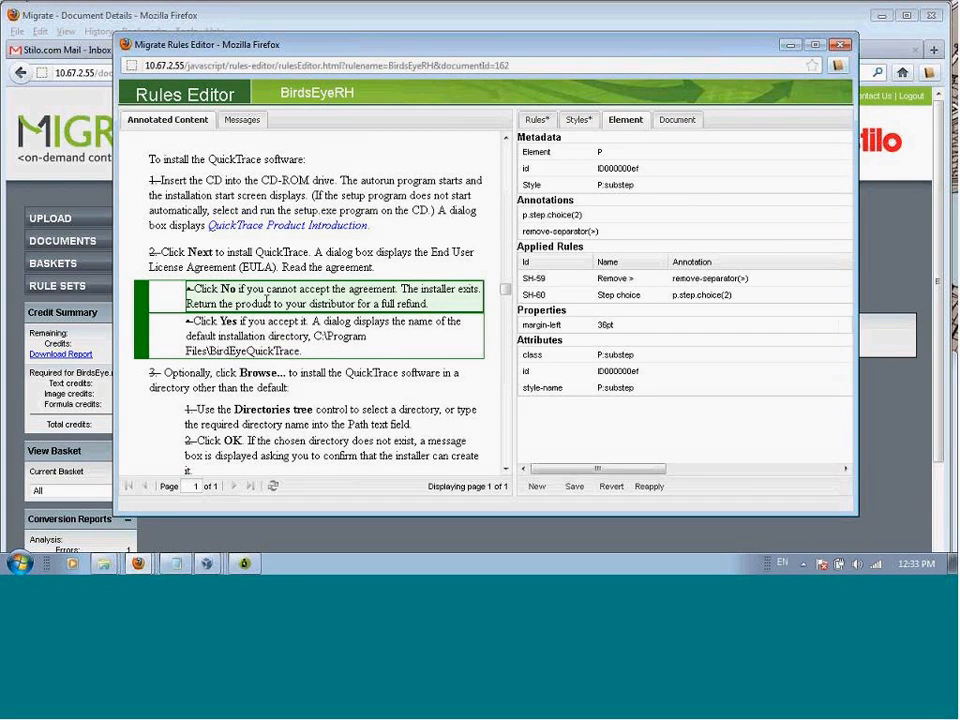
{"action": "left_click", "coordinate": [323, 418]}
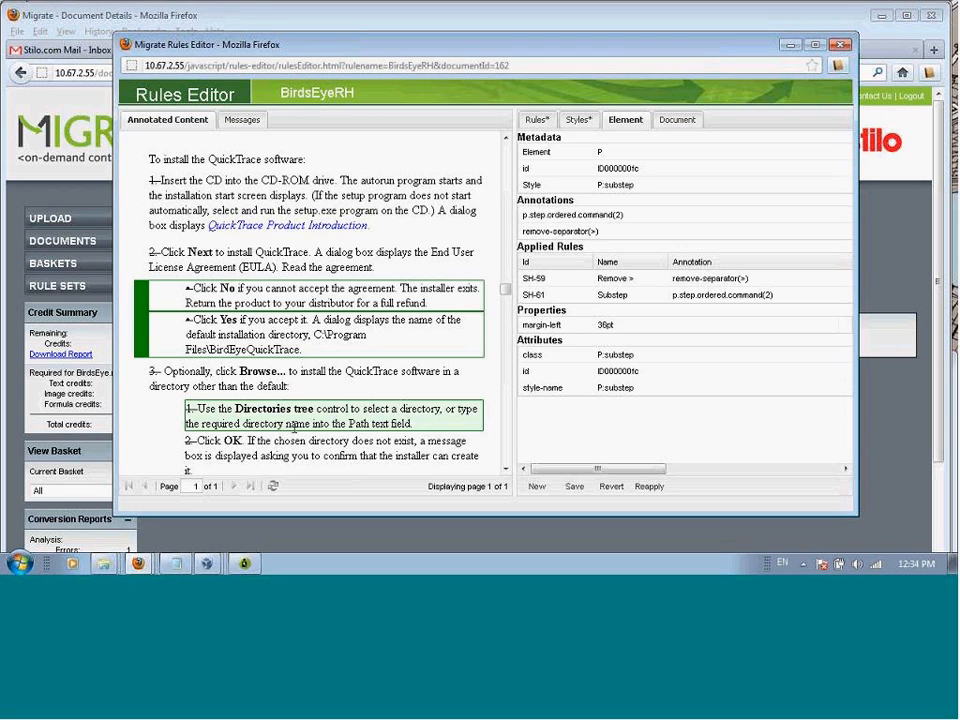
{"action": "left_click", "coordinate": [293, 424]}
Step: Go from the substep's applied rule SH-61 to Substep in the shared rules, examine its tests and close it without changes
{"action": "double_click", "coordinate": [578, 300]}
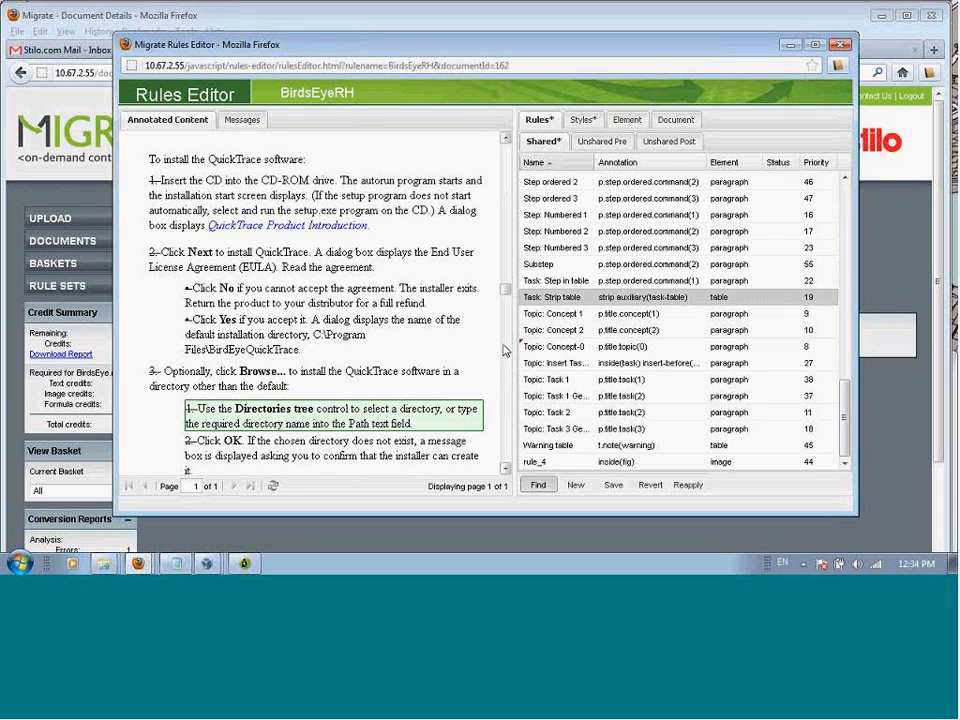
{"action": "left_click", "coordinate": [537, 266]}
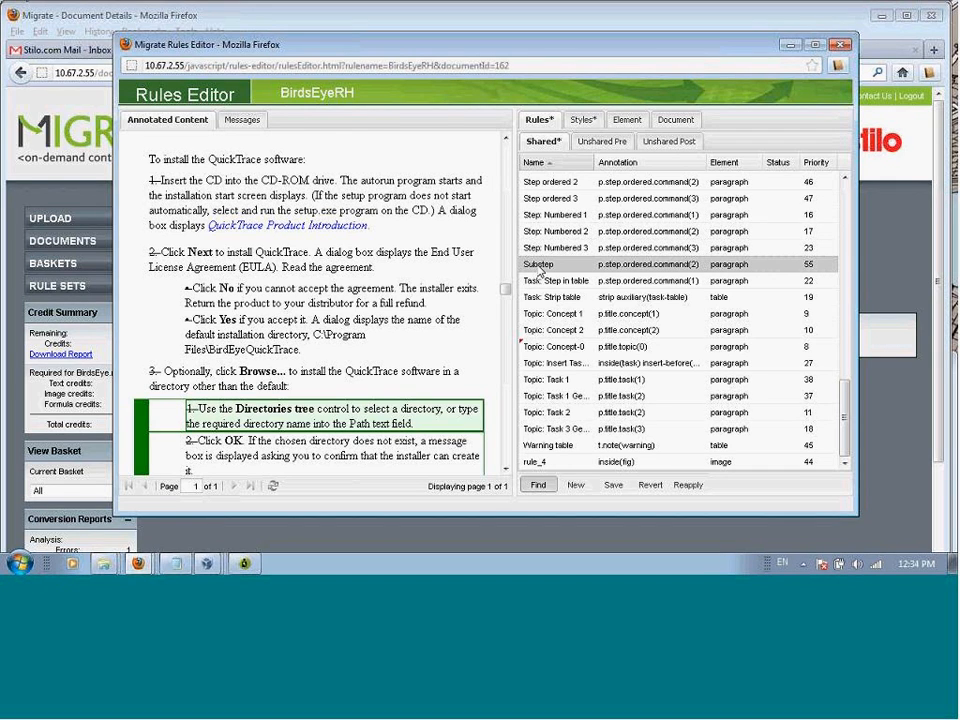
{"action": "double_click", "coordinate": [540, 266]}
{"action": "mouse_move", "coordinate": [612, 318]}
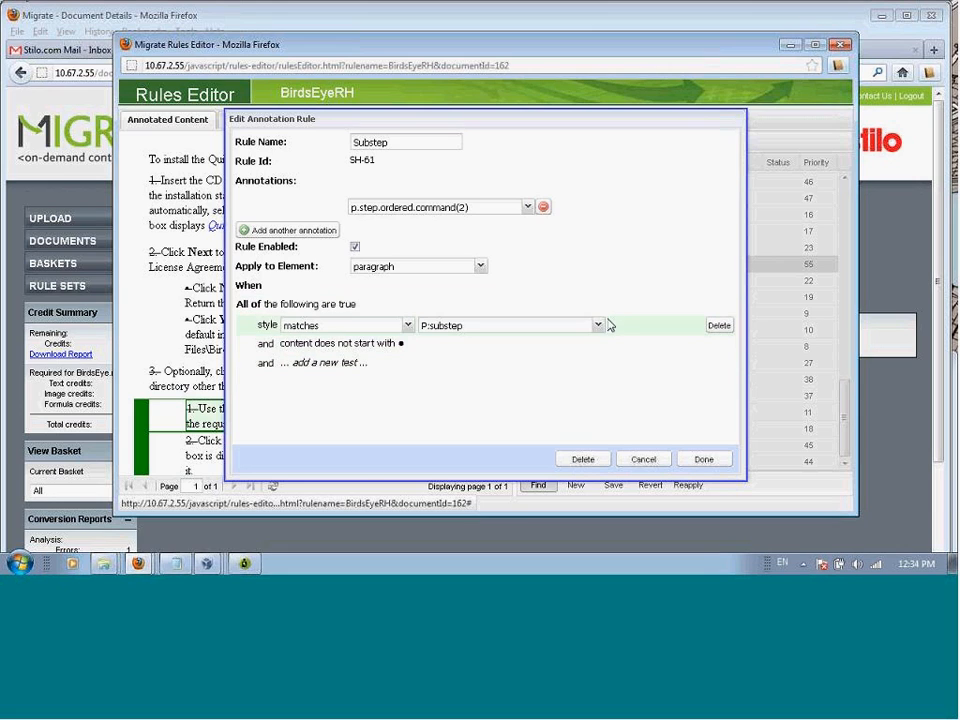
{"action": "mouse_move", "coordinate": [640, 370]}
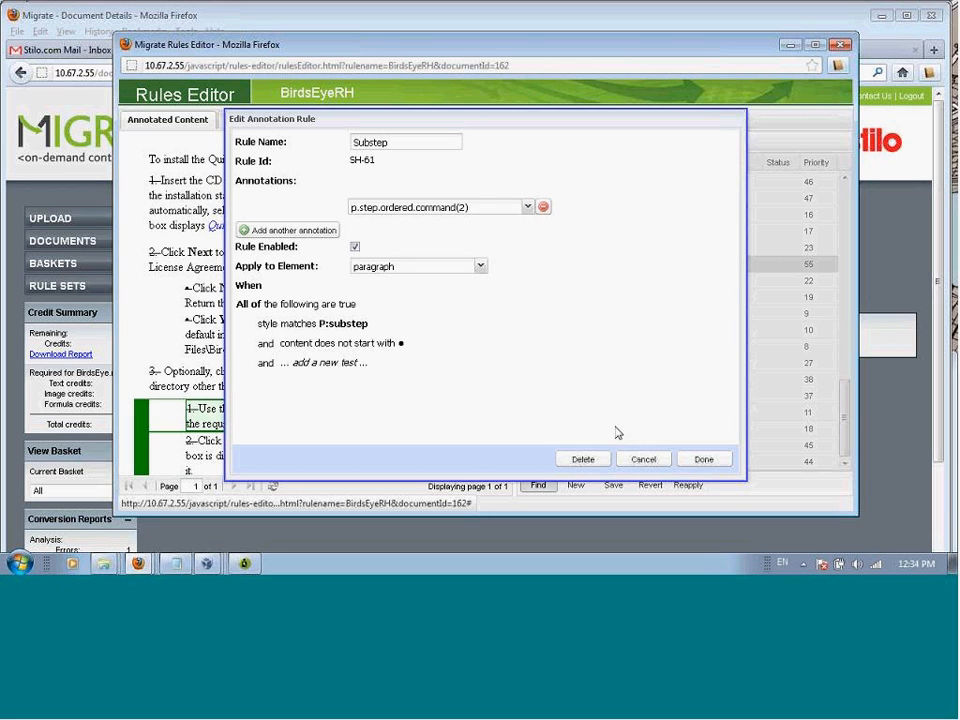
{"action": "left_click", "coordinate": [644, 460]}
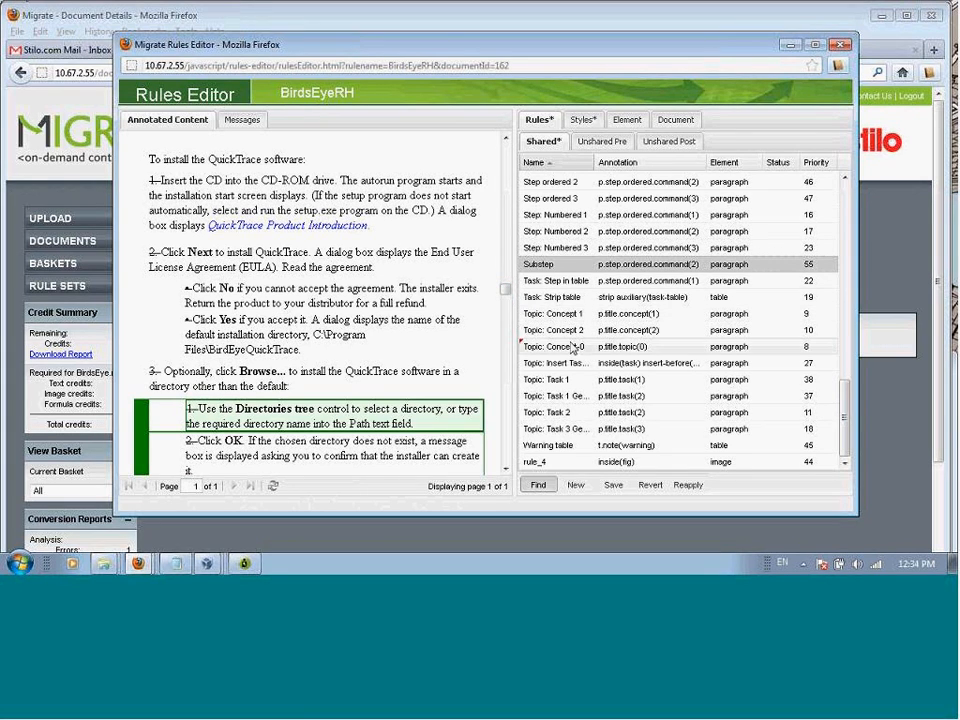
Step: Open the Topic: Task 1 Gerund rule, examine its style test, content pattern and new-test options, and close it without changes
{"action": "left_click", "coordinate": [572, 396]}
{"action": "double_click", "coordinate": [572, 397]}
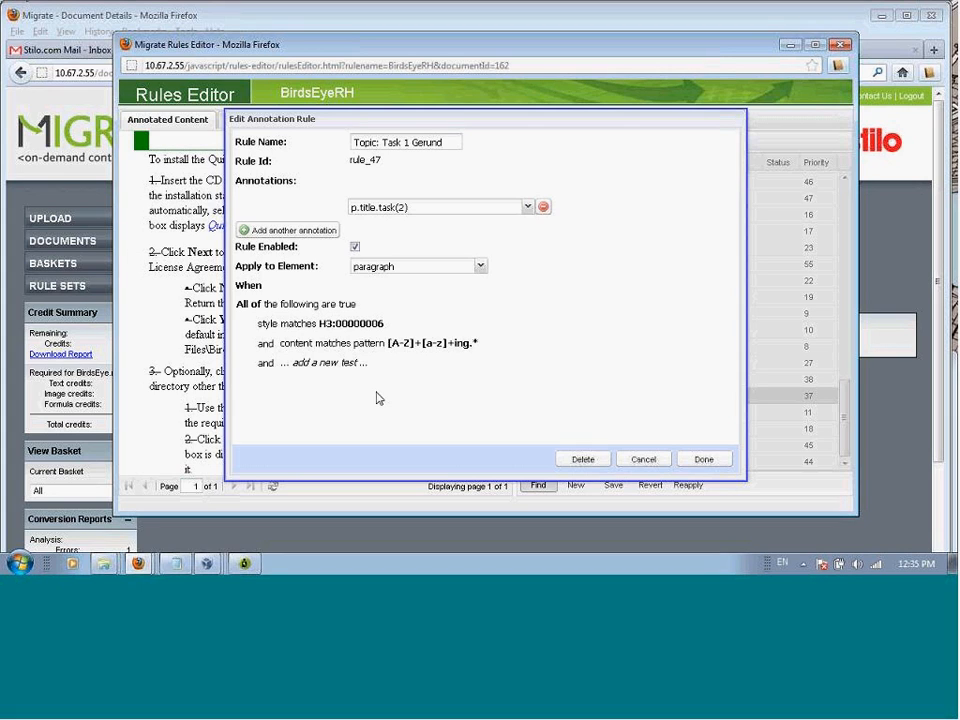
{"action": "left_click", "coordinate": [304, 358]}
{"action": "left_click", "coordinate": [538, 340]}
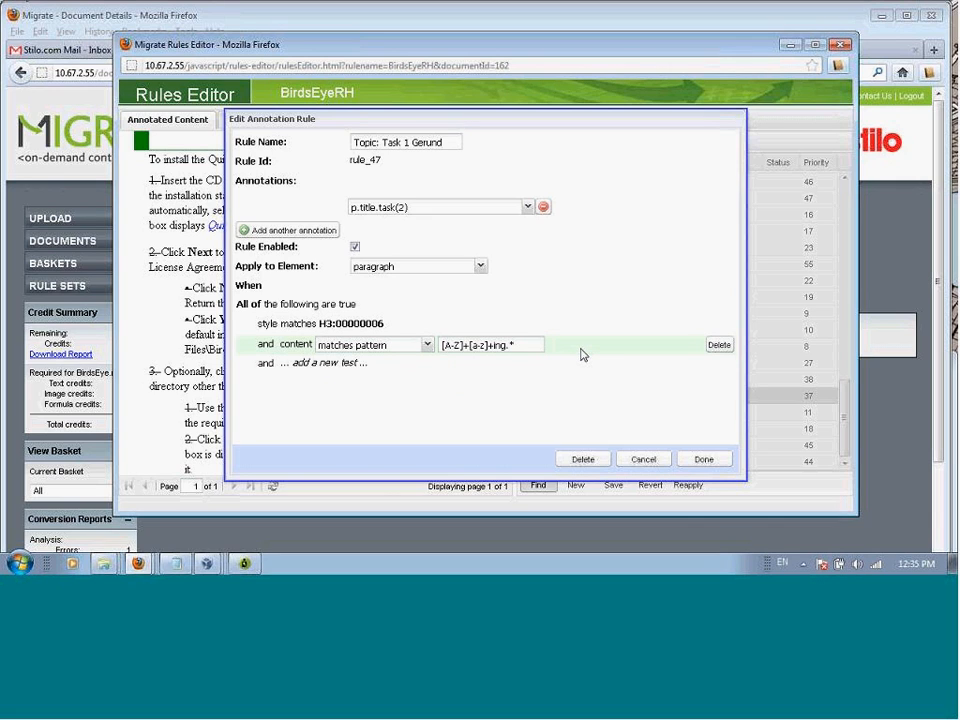
{"action": "left_click", "coordinate": [575, 328]}
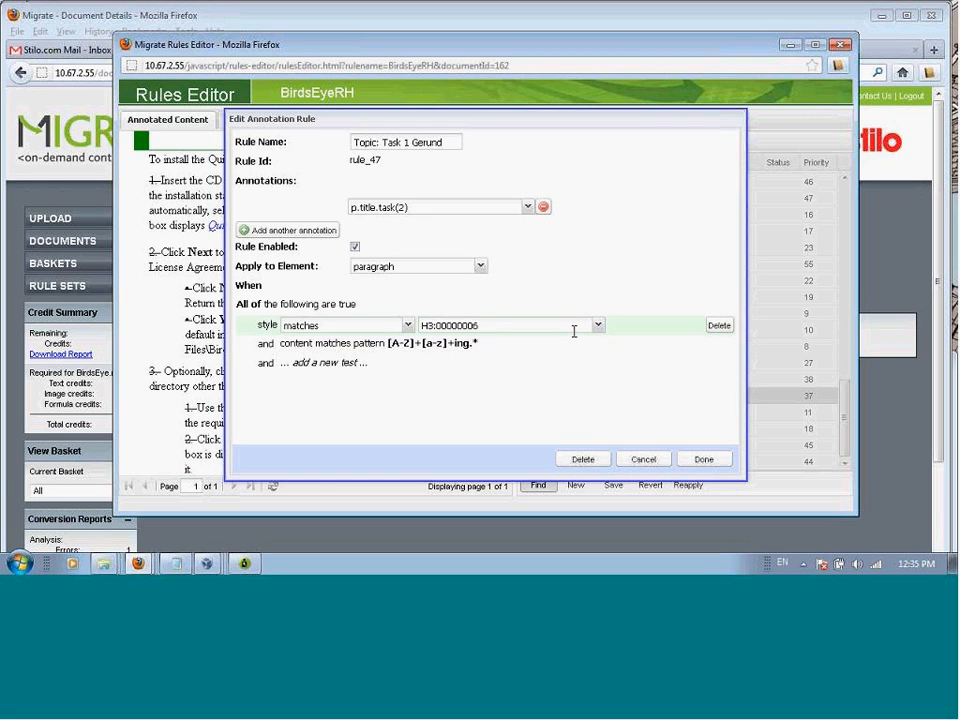
{"action": "left_click", "coordinate": [366, 366]}
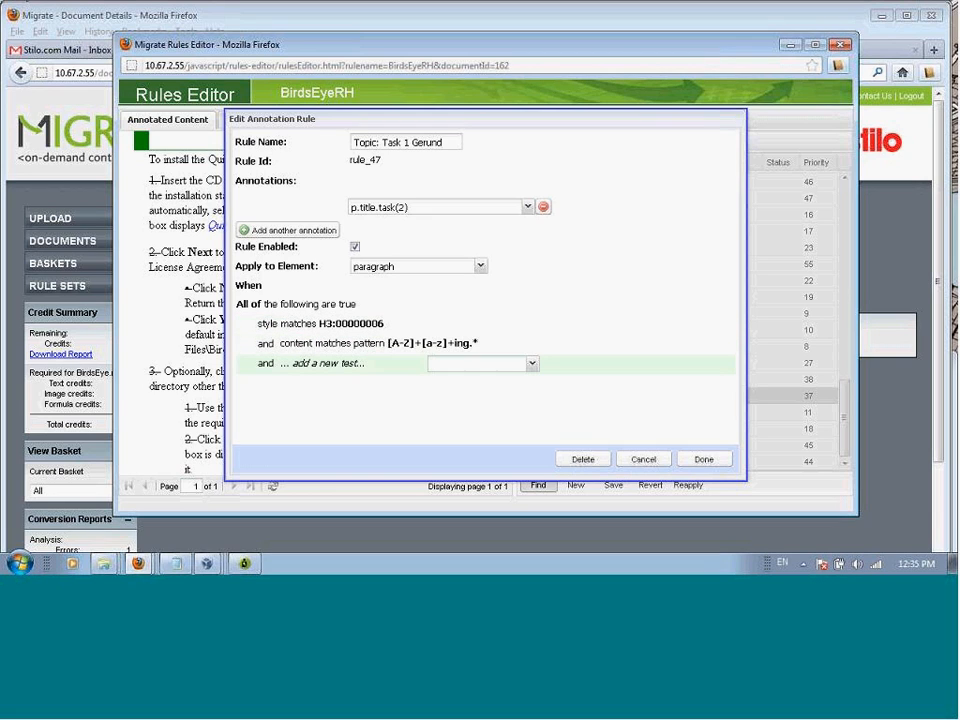
{"action": "left_click", "coordinate": [500, 350]}
{"action": "left_click", "coordinate": [519, 366]}
{"action": "left_click", "coordinate": [527, 402]}
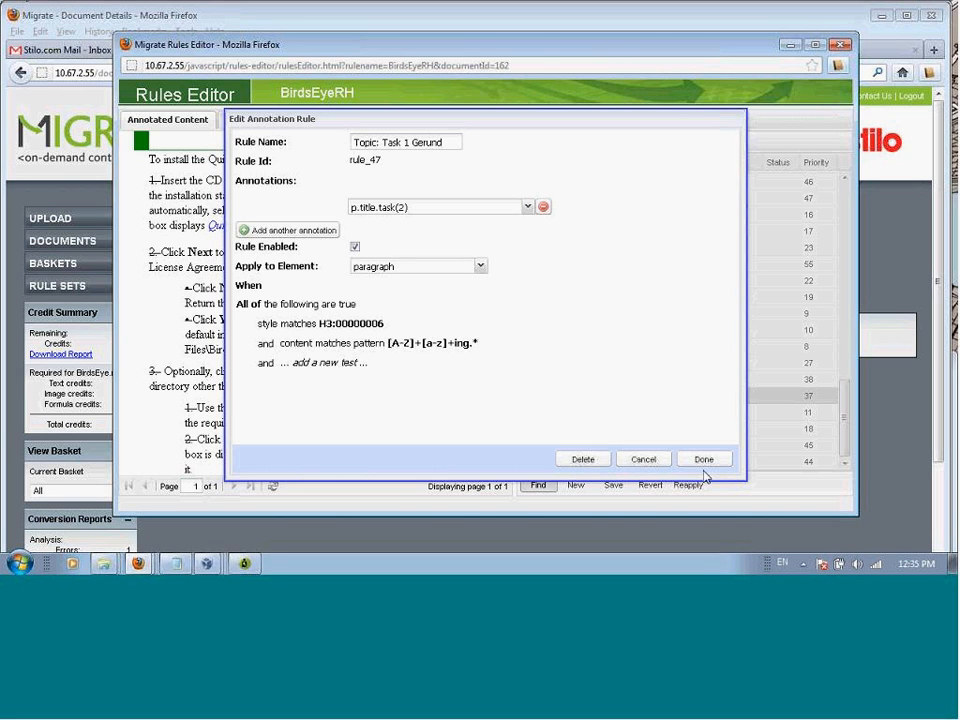
{"action": "left_click", "coordinate": [652, 461]}
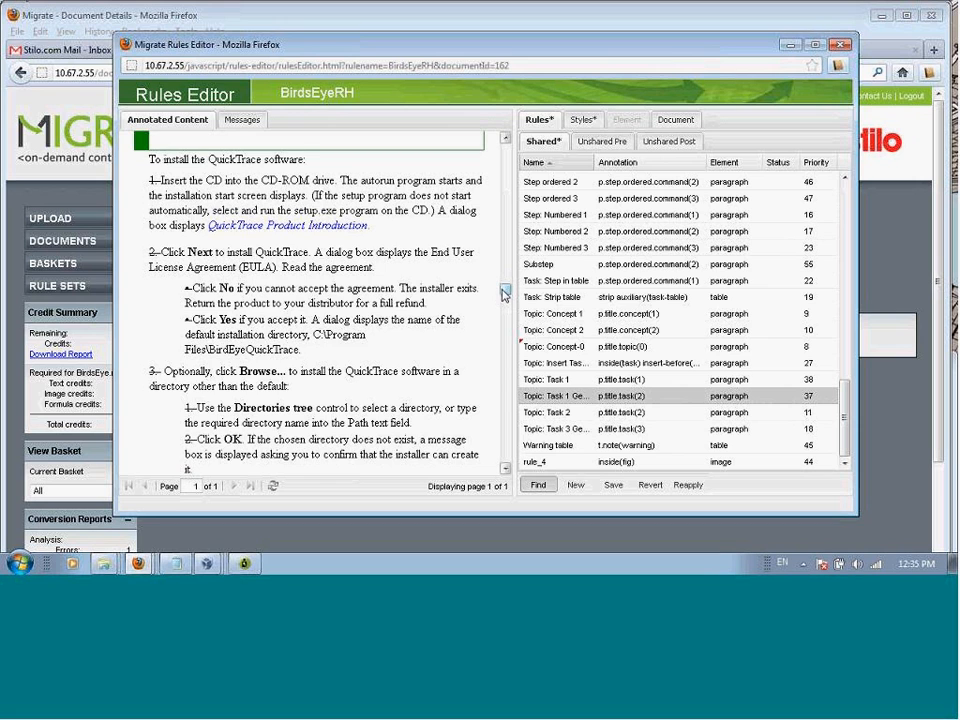
Step: Start a new rule from the "bold" cell of the Typographical conventions table and examine its prefilled style and font-weight tests
{"action": "scroll", "coordinate": [506, 288], "scroll_direction": "up", "scroll_amount": 3}
{"action": "scroll", "coordinate": [506, 285], "scroll_direction": "up", "scroll_amount": 10}
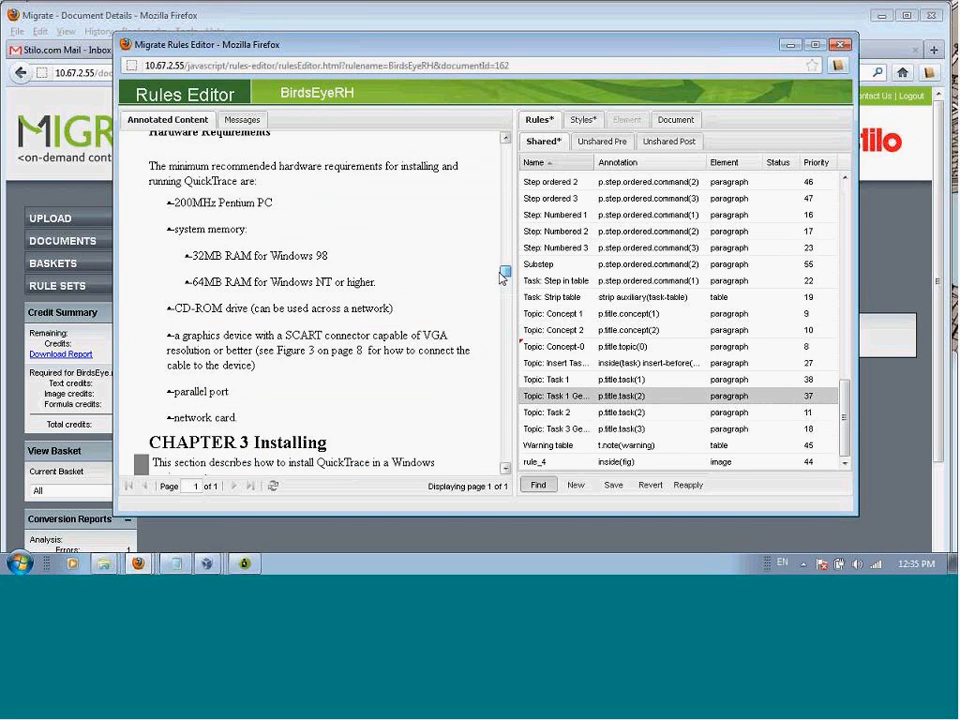
{"action": "scroll", "coordinate": [476, 203], "scroll_direction": "up", "scroll_amount": 15}
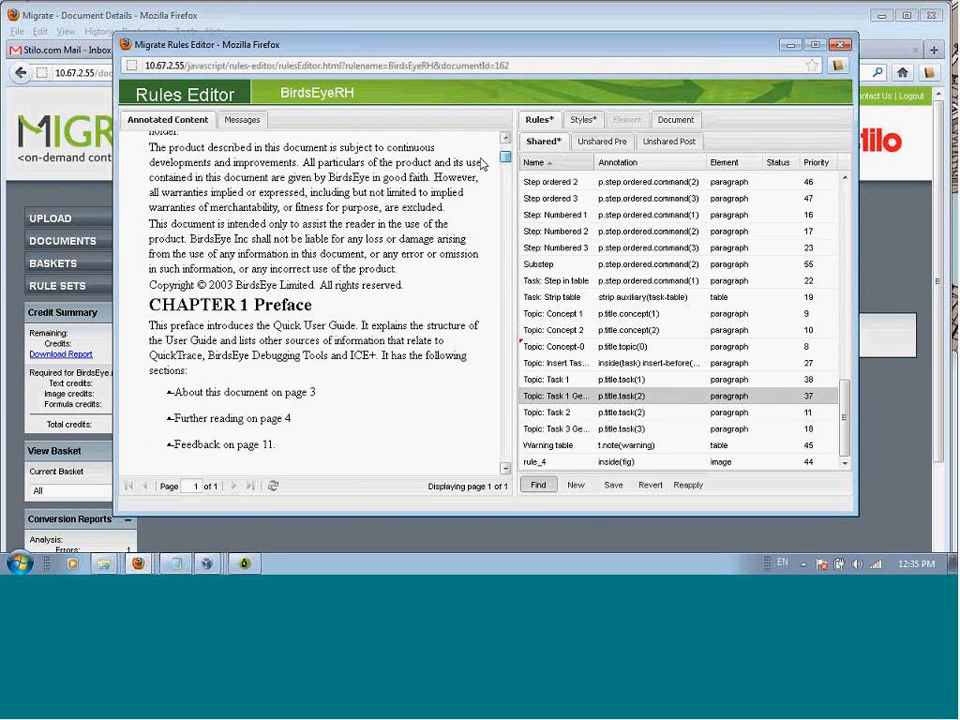
{"action": "scroll", "coordinate": [506, 476], "scroll_direction": "down", "scroll_amount": 6}
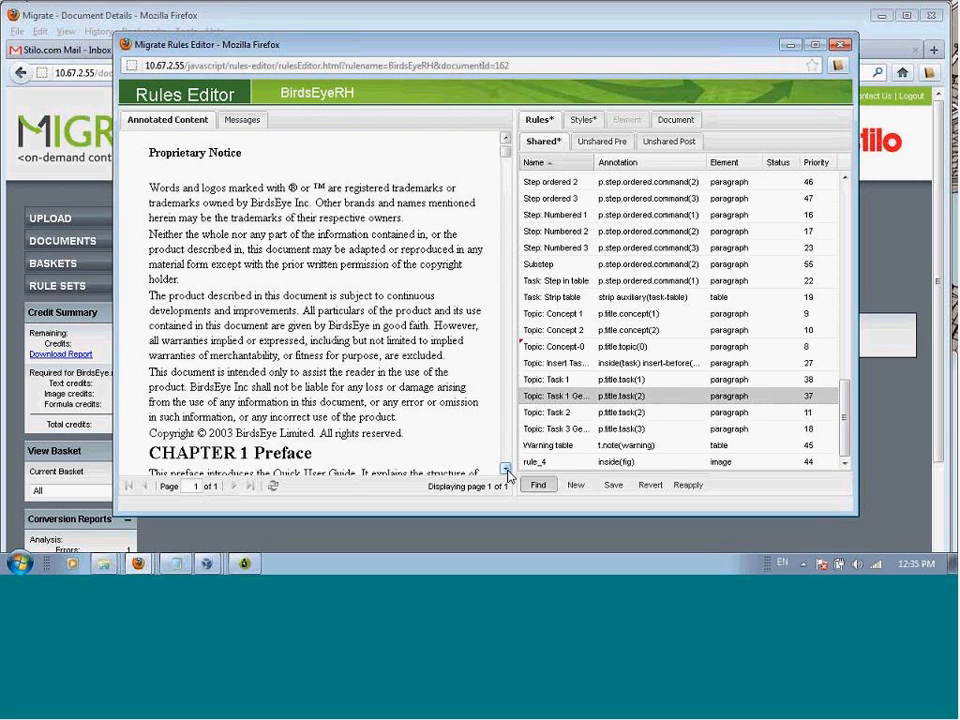
{"action": "scroll", "coordinate": [506, 470], "scroll_direction": "down", "scroll_amount": 10}
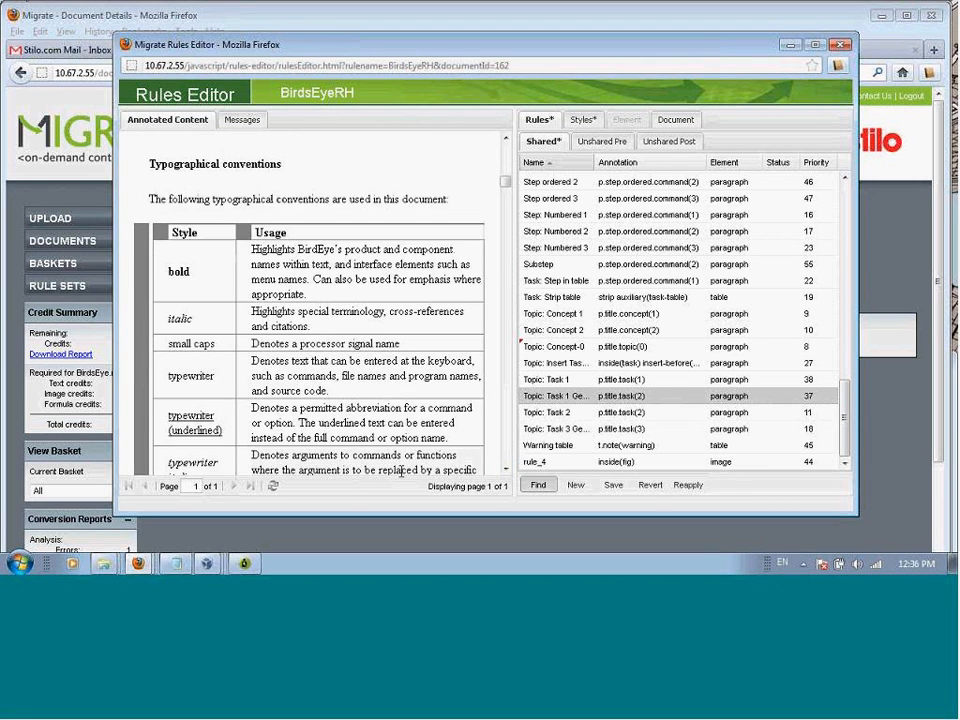
{"action": "left_click", "coordinate": [181, 270]}
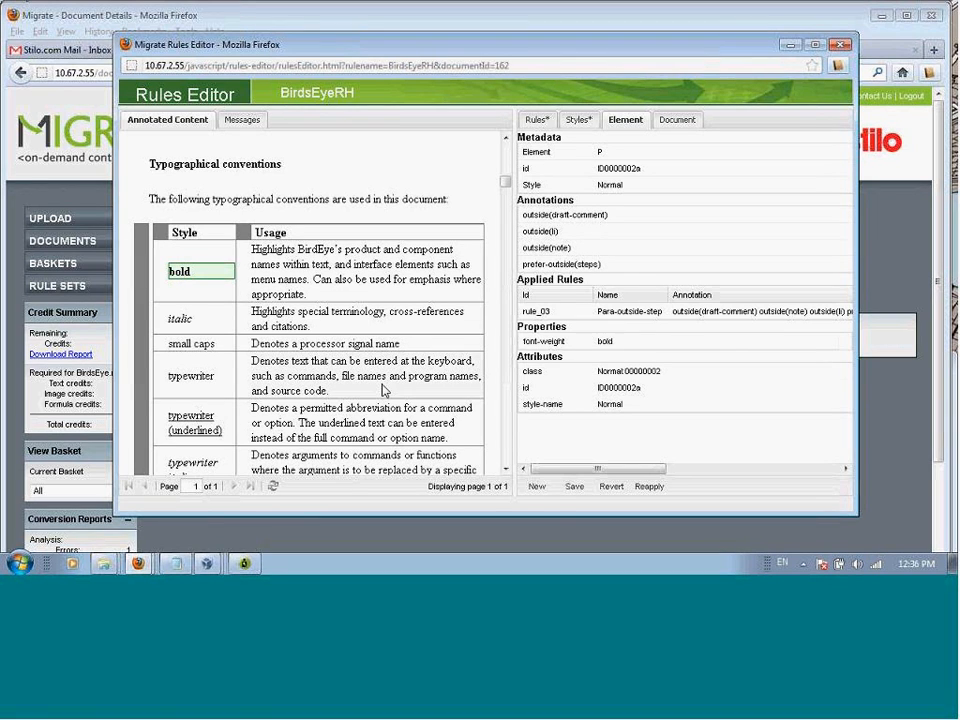
{"action": "left_click", "coordinate": [537, 487]}
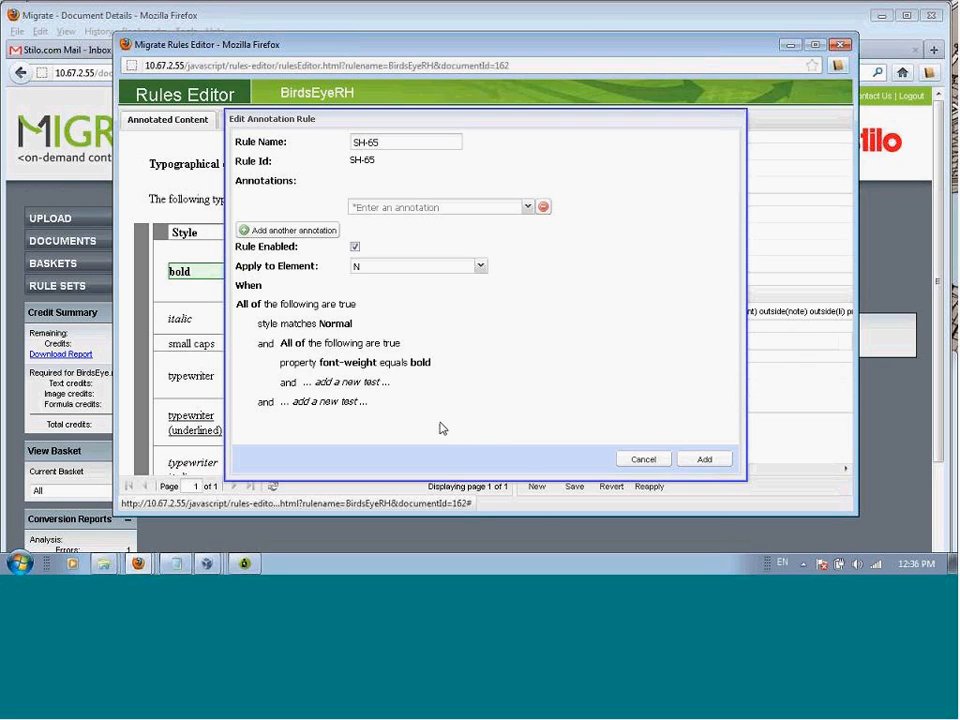
{"action": "mouse_move", "coordinate": [381, 340]}
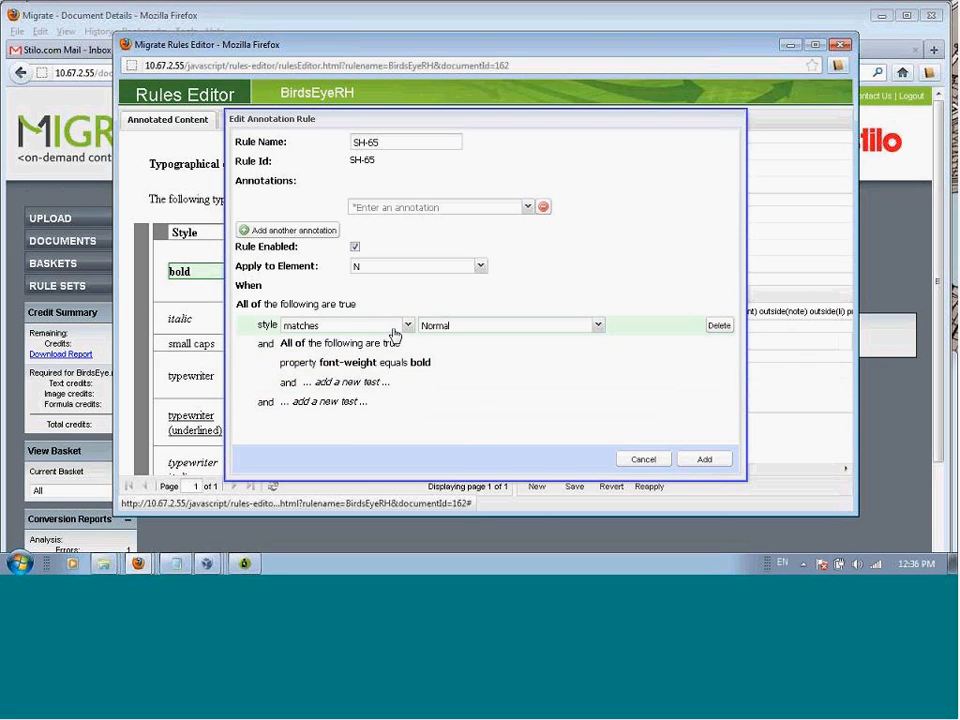
{"action": "mouse_move", "coordinate": [451, 385]}
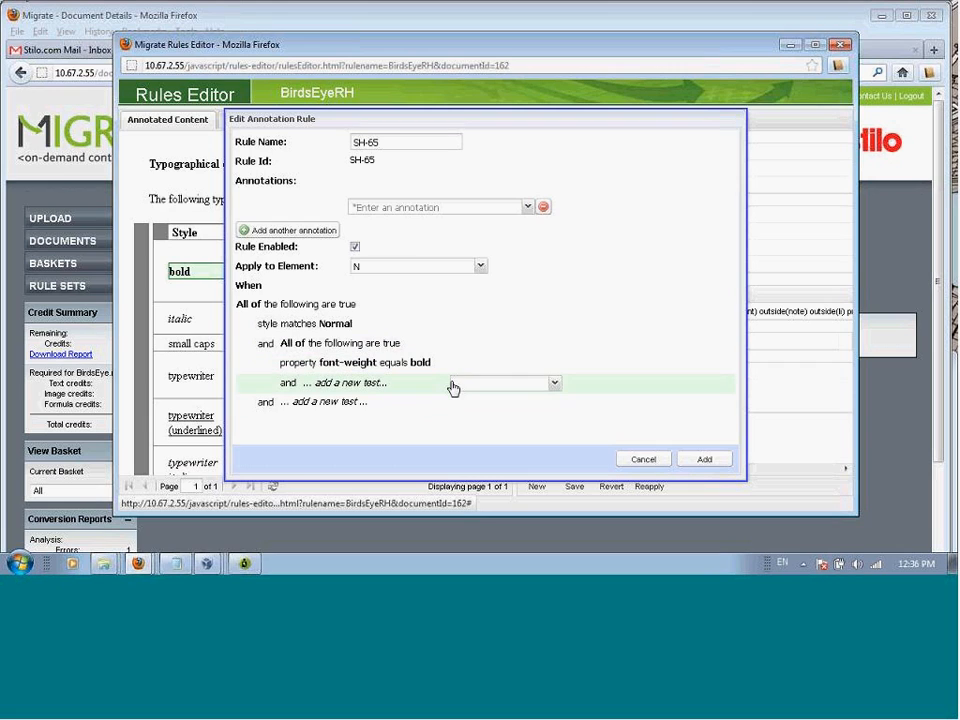
{"action": "mouse_move", "coordinate": [424, 404]}
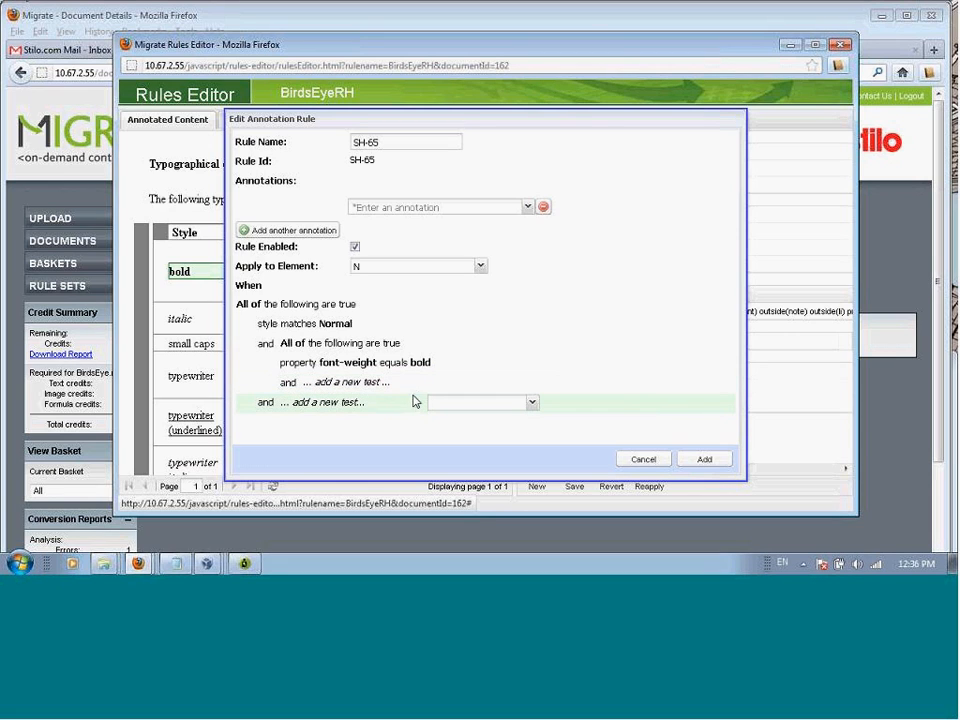
Step: Apply the new rule to paragraph elements and give it the s.bold annotation
{"action": "left_click", "coordinate": [480, 266]}
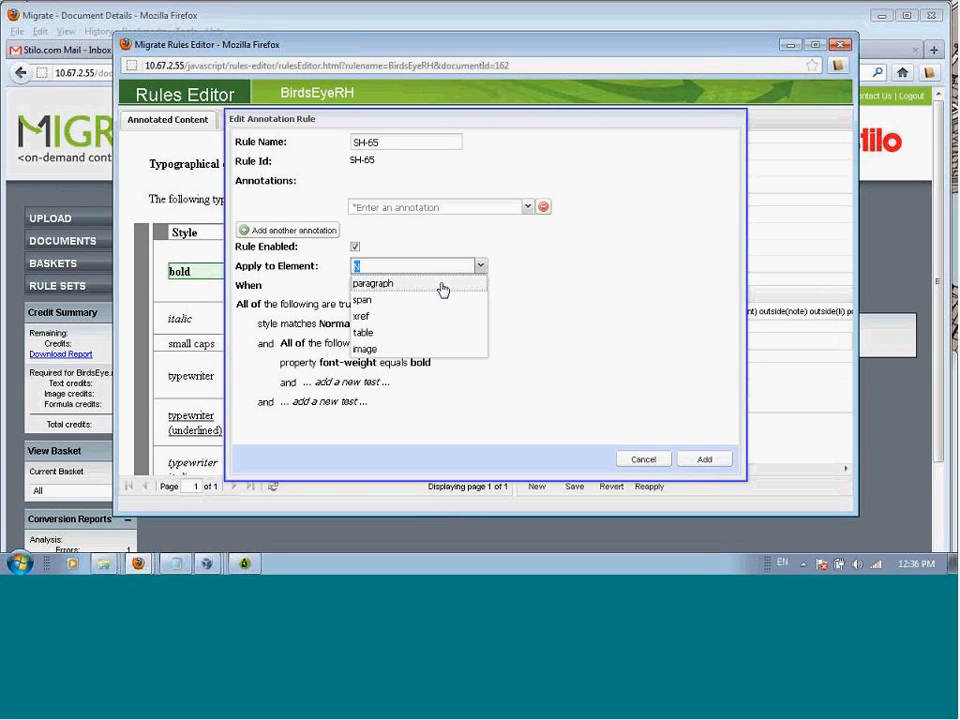
{"action": "left_click", "coordinate": [441, 286]}
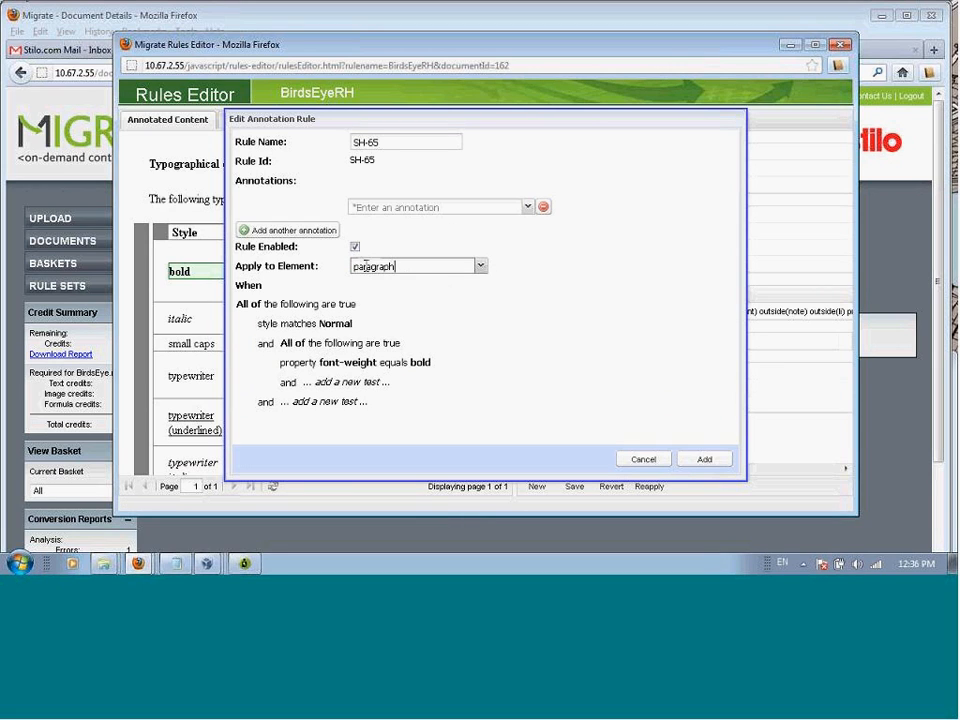
{"action": "left_click", "coordinate": [438, 203]}
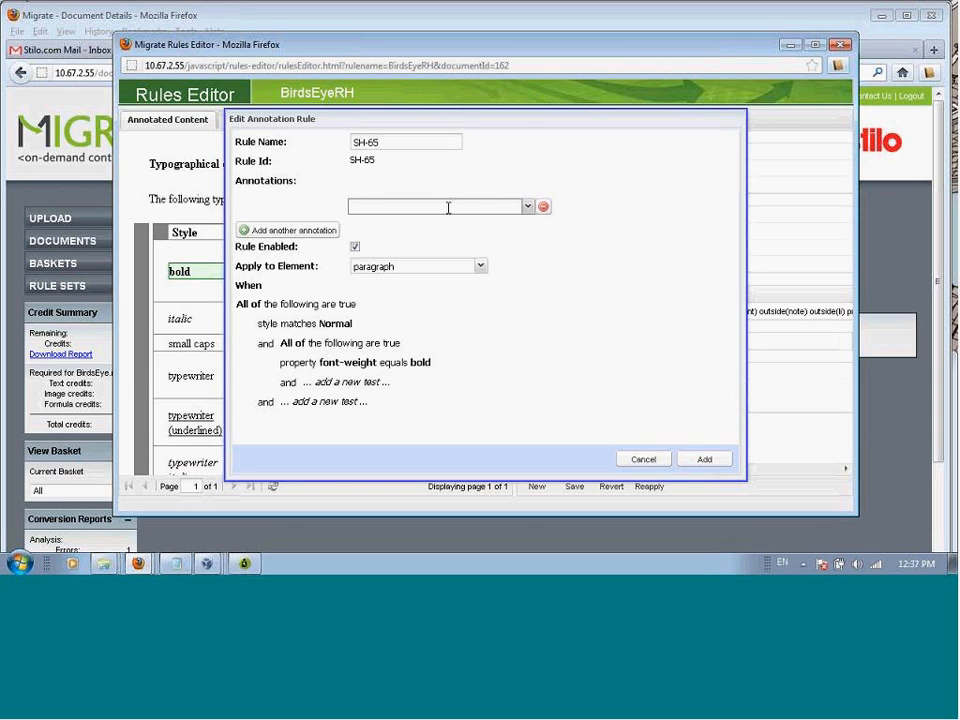
{"action": "type", "text": "s"}
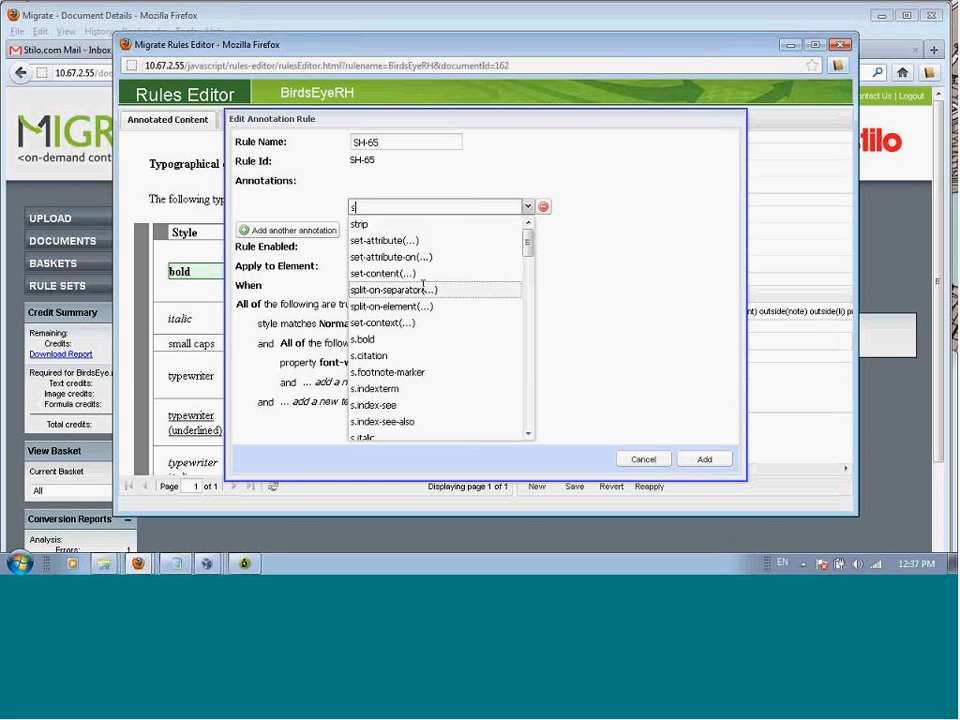
{"action": "left_click", "coordinate": [365, 339]}
Step: Name the rule Bold, add it to the shared rules and save the rule set
{"action": "left_click_drag", "start_coordinate": [448, 141], "coordinate": [355, 141]}
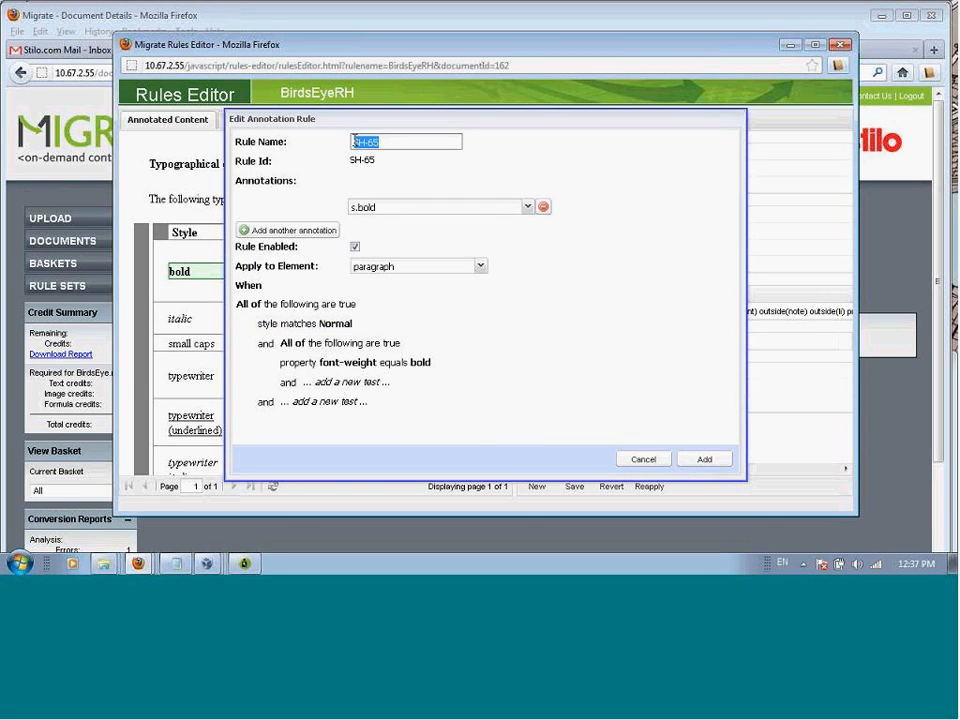
{"action": "type", "text": "Bold"}
{"action": "left_click", "coordinate": [706, 460]}
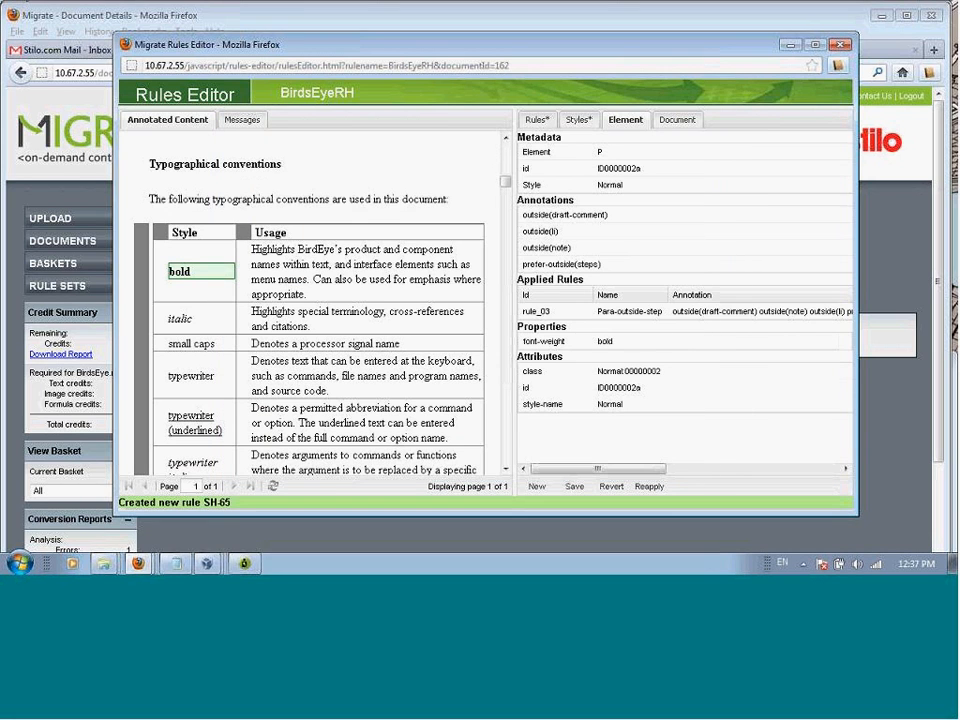
{"action": "left_click", "coordinate": [575, 487]}
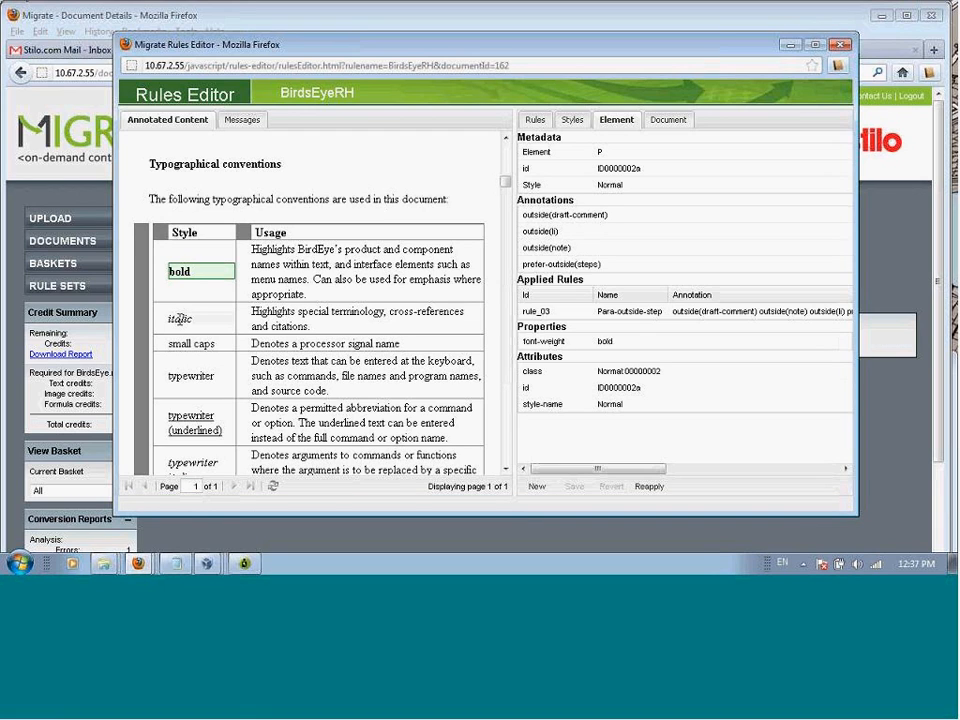
Step: Start a new rule from the usage description of italic and add a group of tests set to "Some of"
{"action": "left_click", "coordinate": [274, 316]}
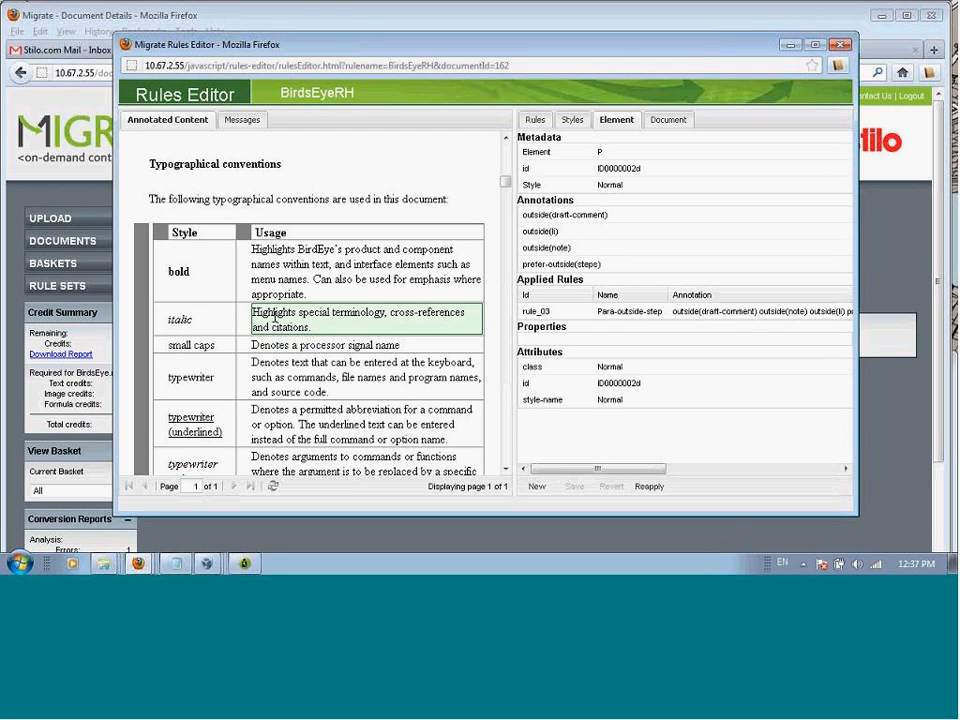
{"action": "left_click", "coordinate": [540, 490]}
{"action": "left_click", "coordinate": [343, 343]}
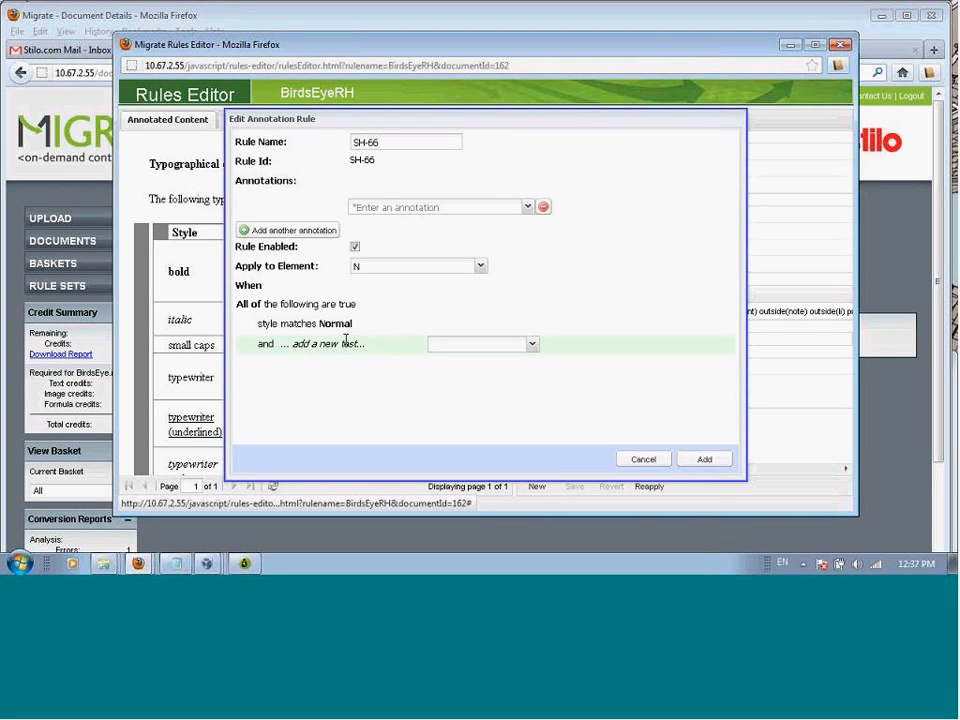
{"action": "left_click", "coordinate": [533, 345]}
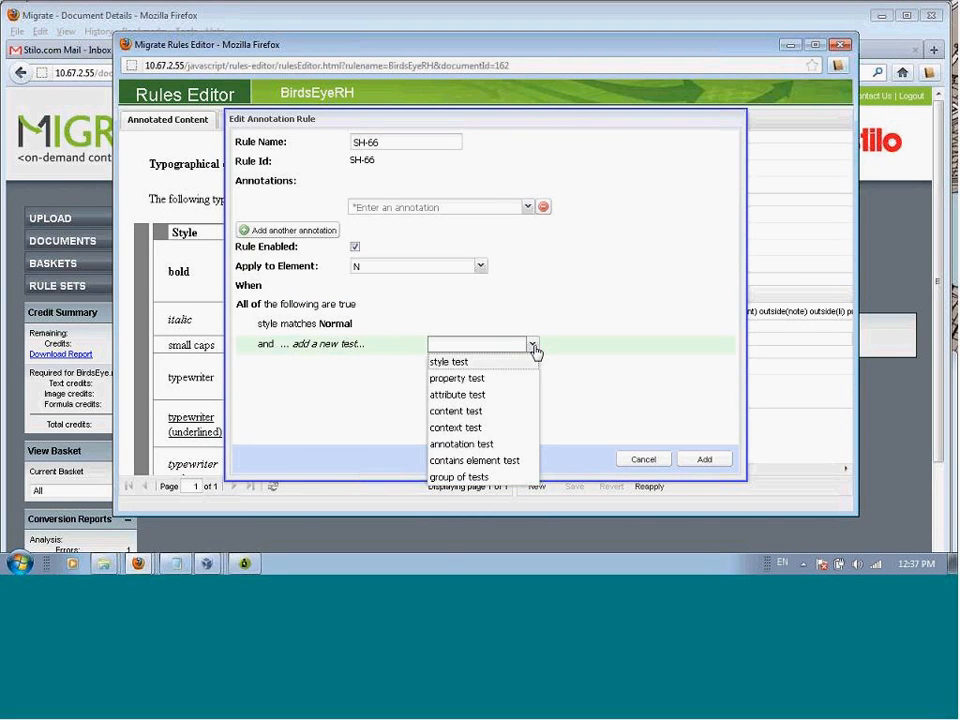
{"action": "left_click", "coordinate": [504, 477]}
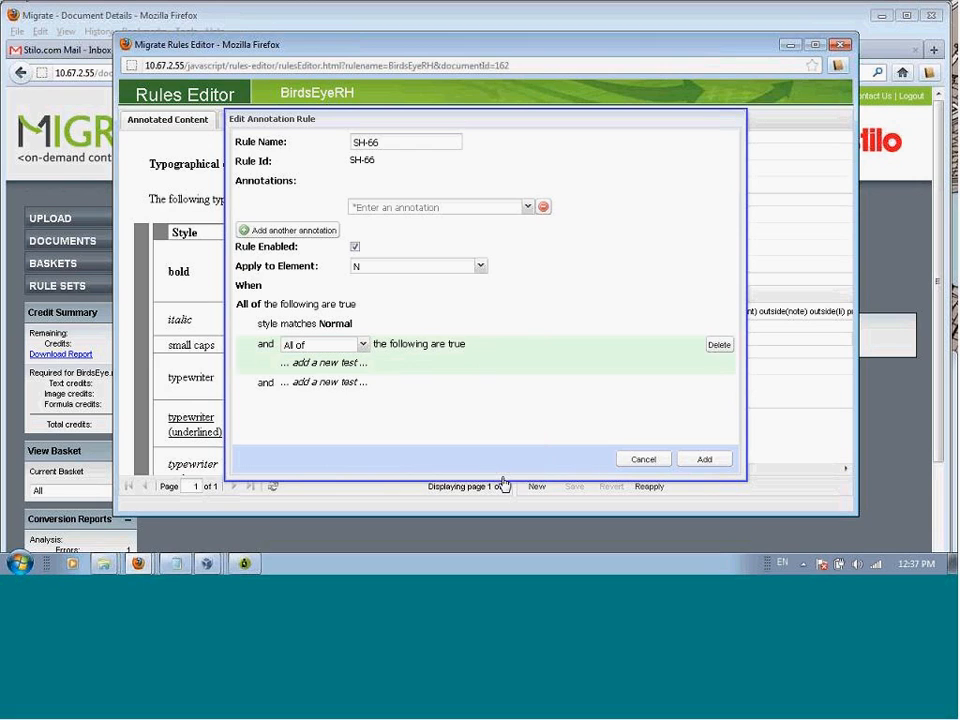
{"action": "left_click", "coordinate": [365, 346]}
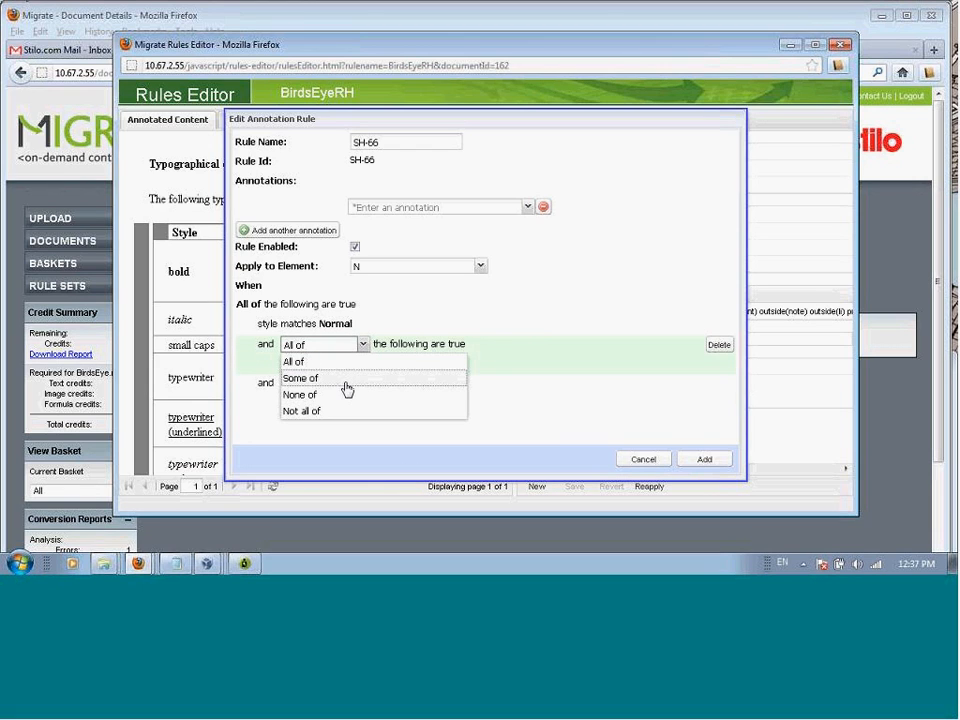
{"action": "left_click", "coordinate": [347, 386]}
Step: Try an attribute test inside the group, remove it, review the available test types and cancel the new rule
{"action": "left_click", "coordinate": [353, 364]}
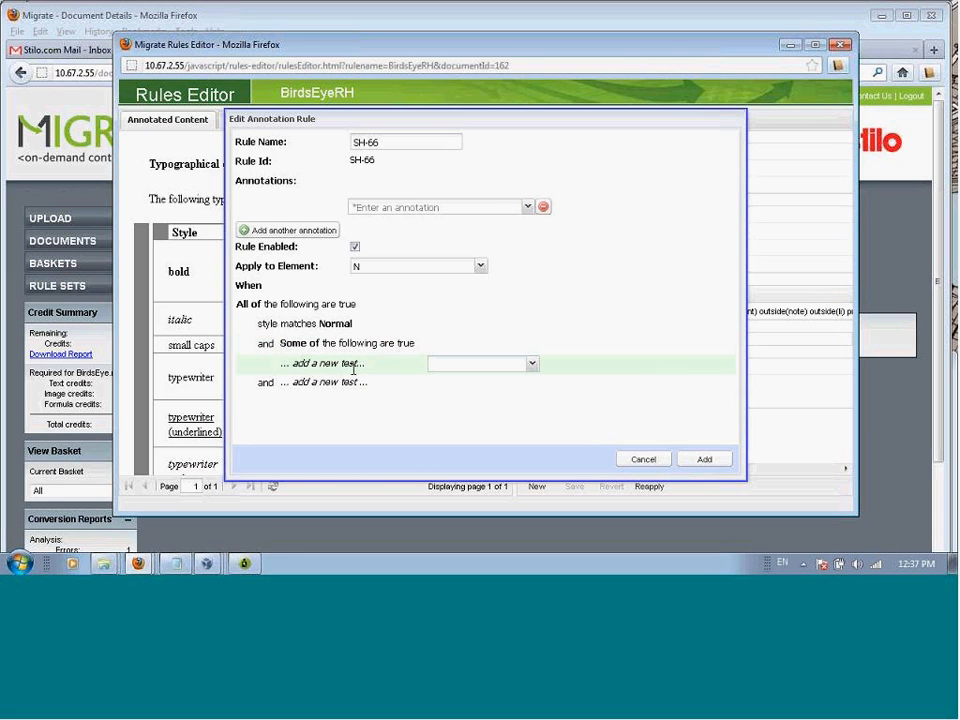
{"action": "left_click", "coordinate": [532, 366]}
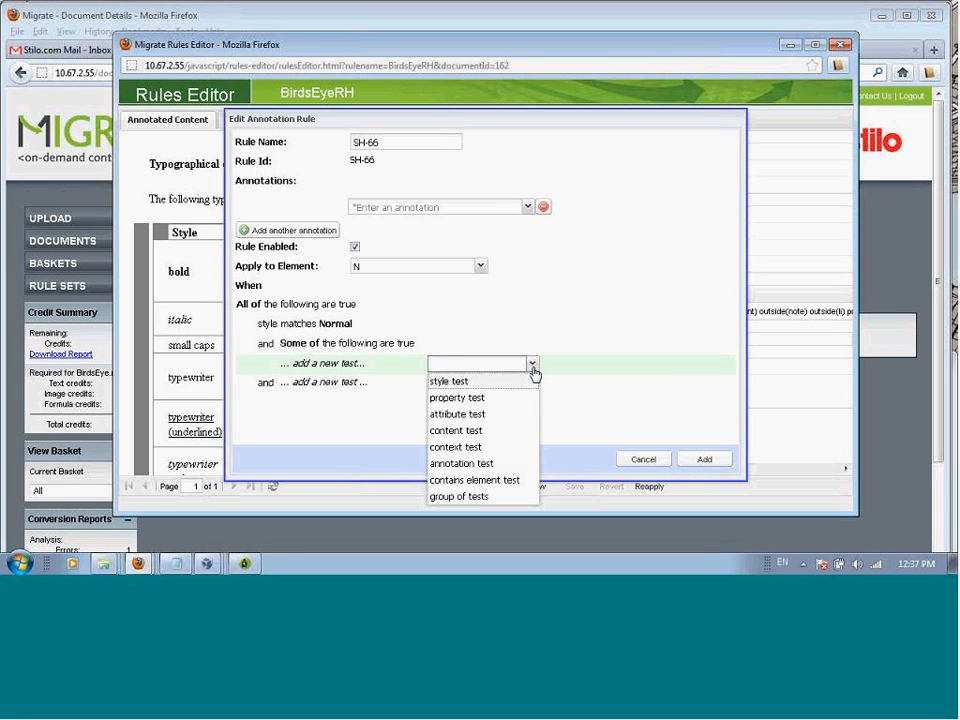
{"action": "left_click", "coordinate": [480, 415]}
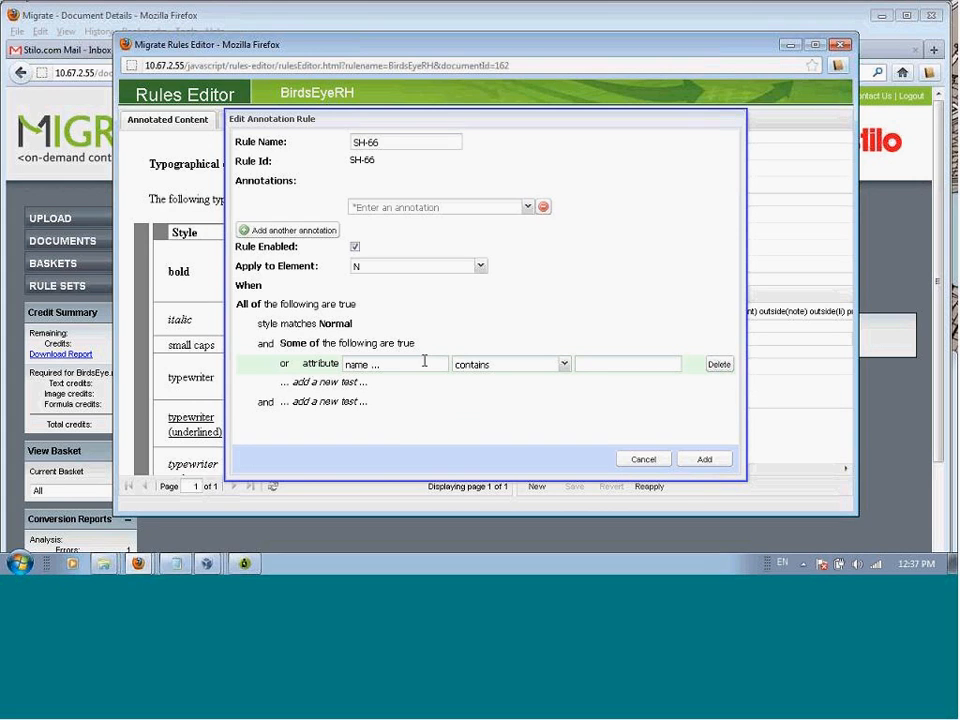
{"action": "left_click", "coordinate": [718, 366]}
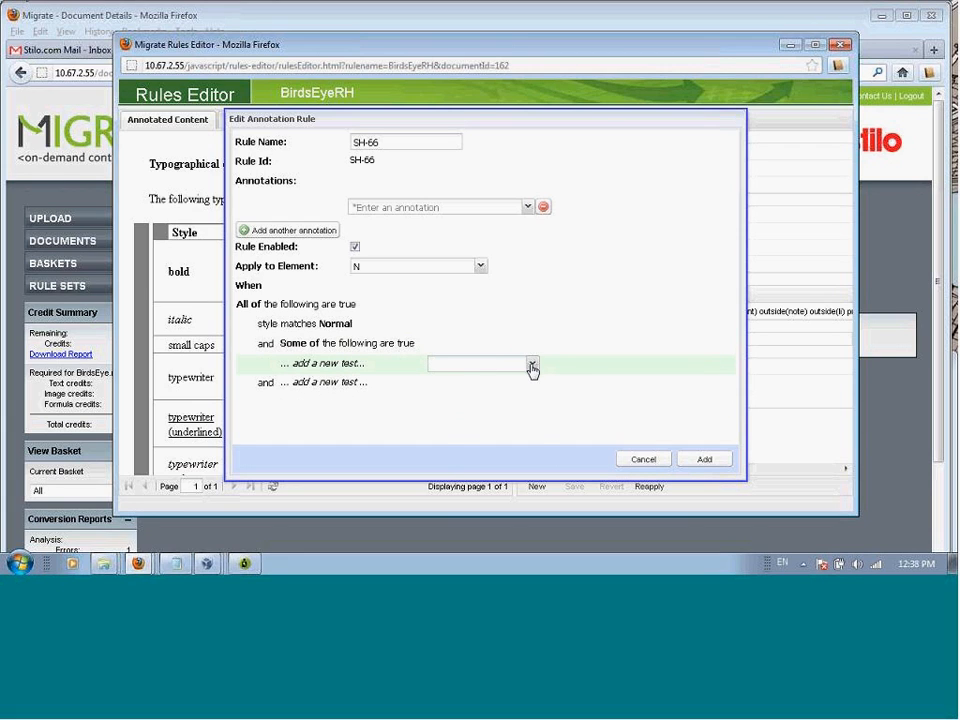
{"action": "left_click", "coordinate": [531, 366]}
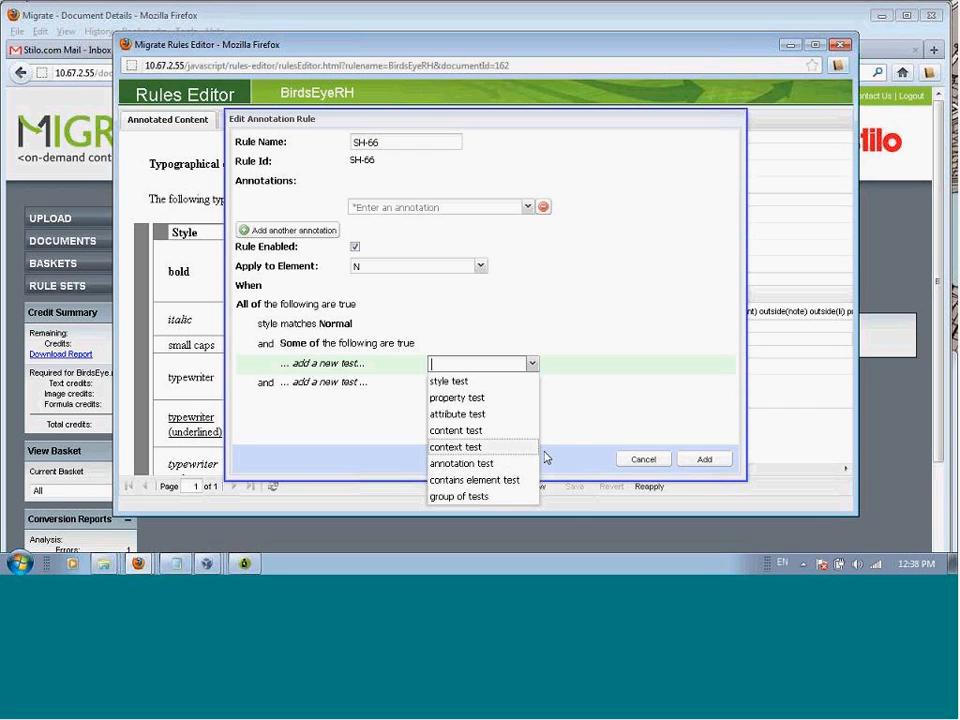
{"action": "left_click", "coordinate": [593, 426]}
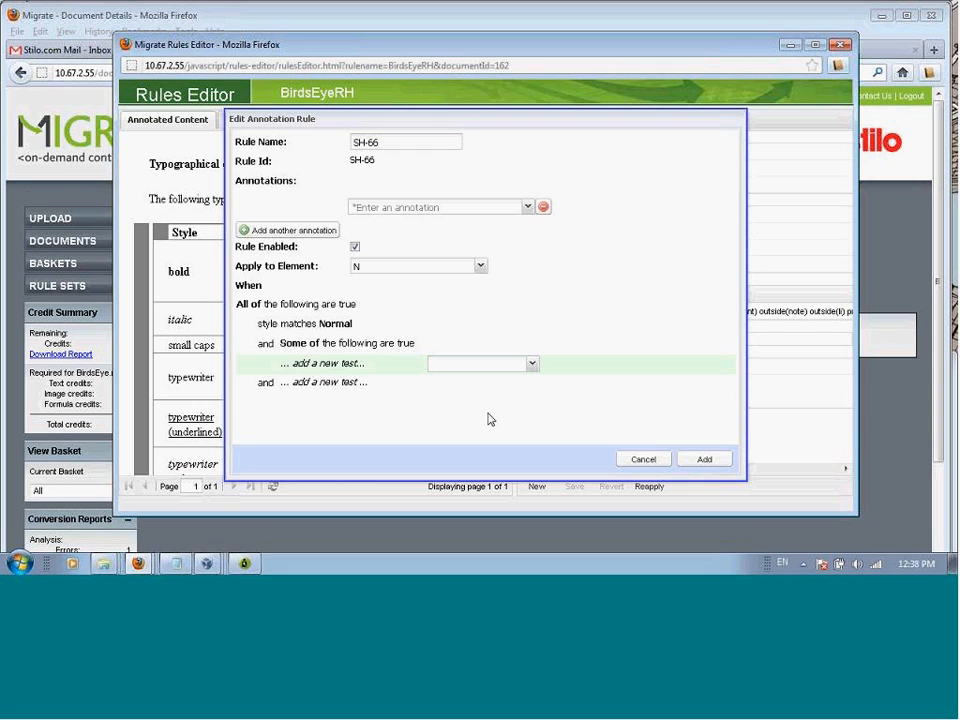
{"action": "left_click", "coordinate": [374, 401]}
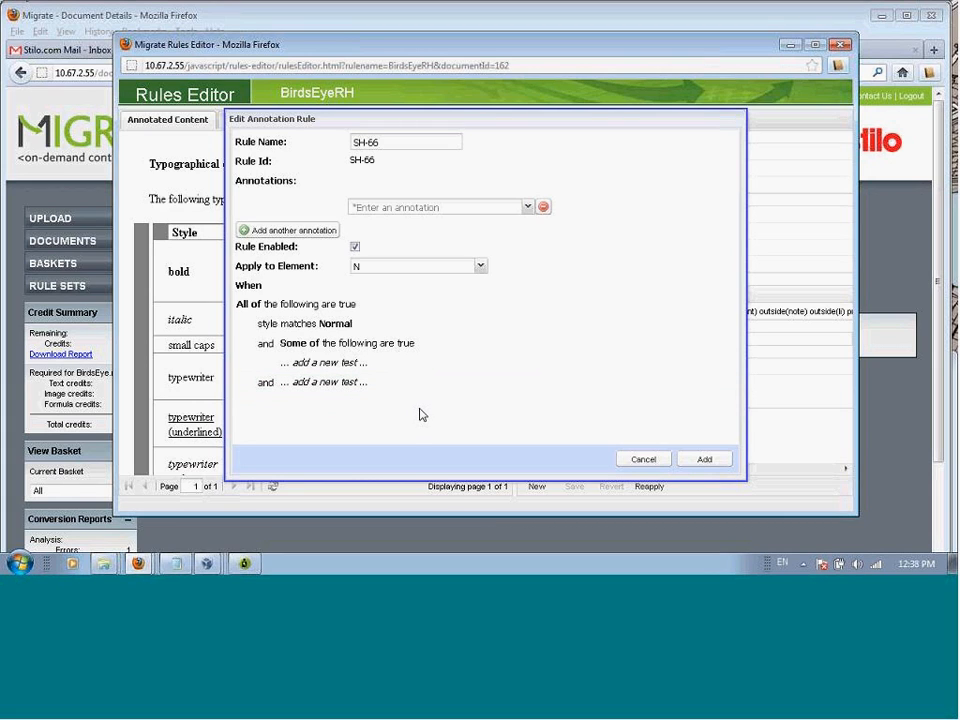
{"action": "left_click", "coordinate": [641, 459]}
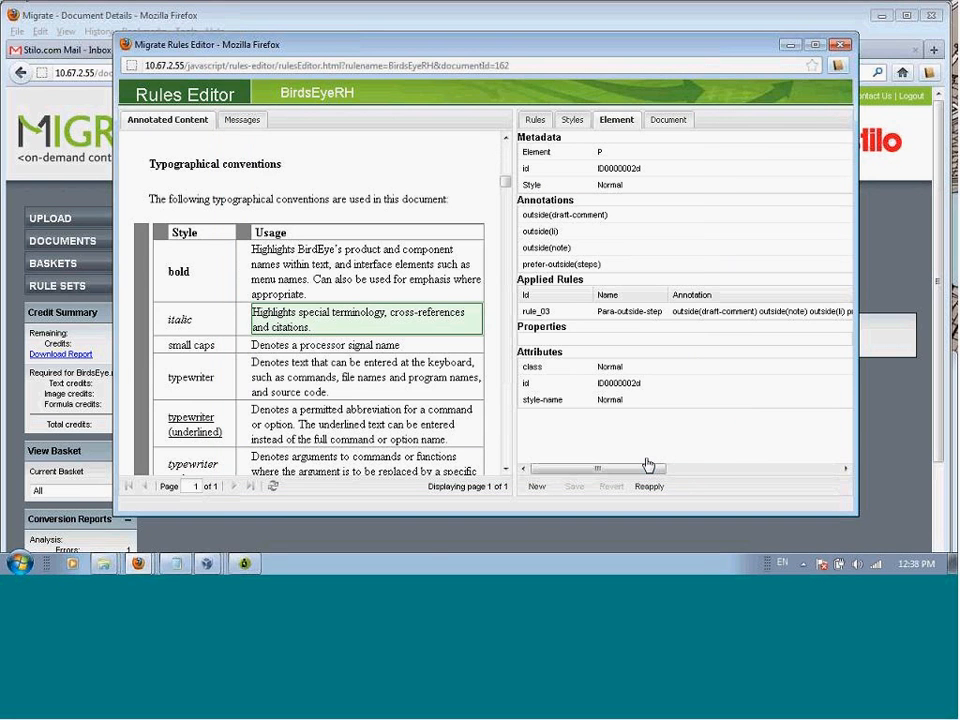
Step: Return to the document list and convert the annotated BirdsEye.rhp document
{"action": "left_click", "coordinate": [422, 545]}
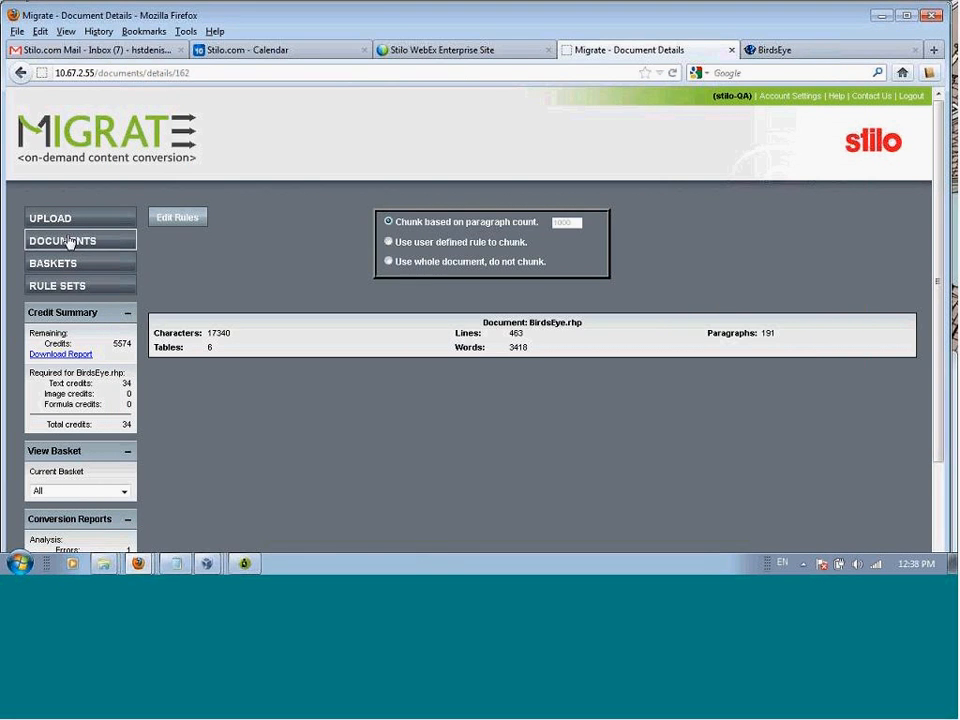
{"action": "left_click", "coordinate": [68, 242]}
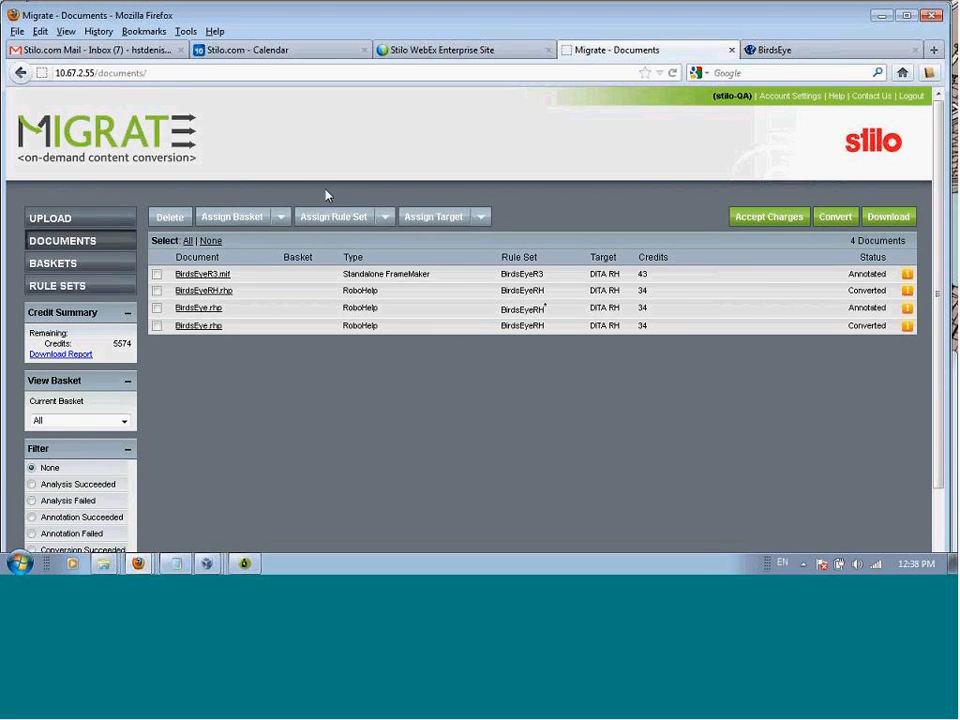
{"action": "left_click", "coordinate": [156, 309]}
{"action": "left_click", "coordinate": [836, 220]}
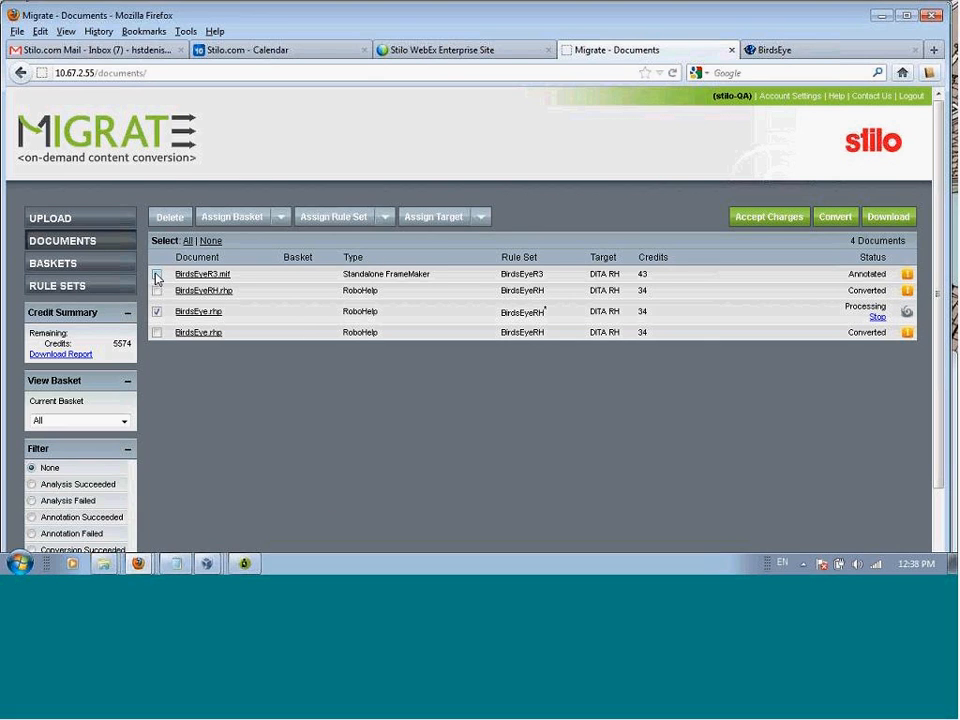
Step: Clone the BirdsEyeRH rule set under the name BirdsEyeBackup
{"action": "left_click", "coordinate": [69, 286]}
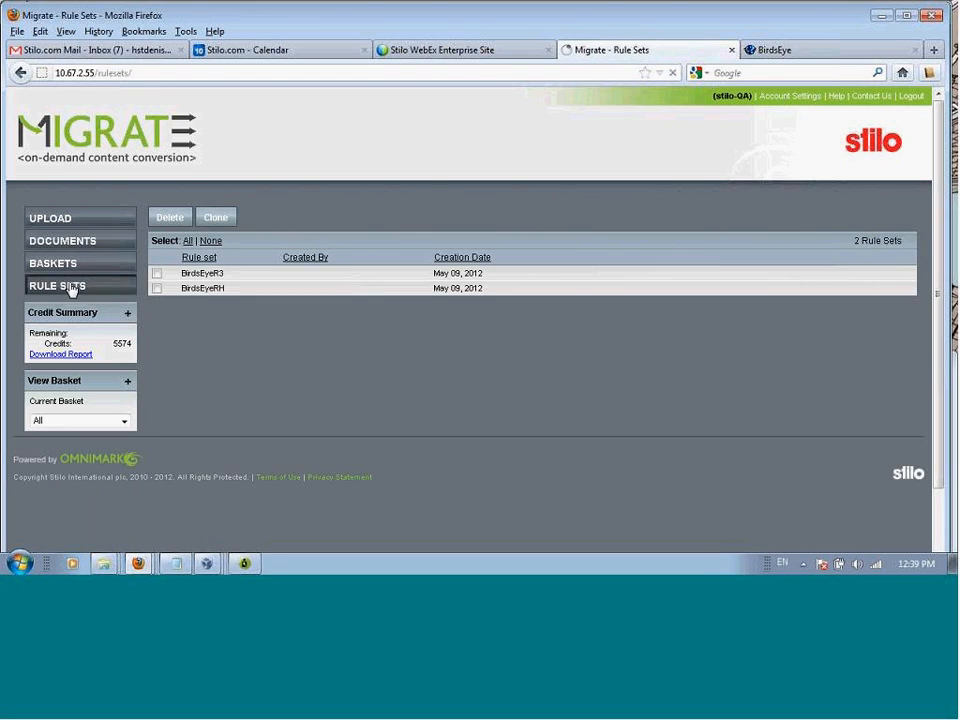
{"action": "left_click", "coordinate": [156, 288]}
{"action": "left_click", "coordinate": [156, 289]}
{"action": "left_click", "coordinate": [216, 220]}
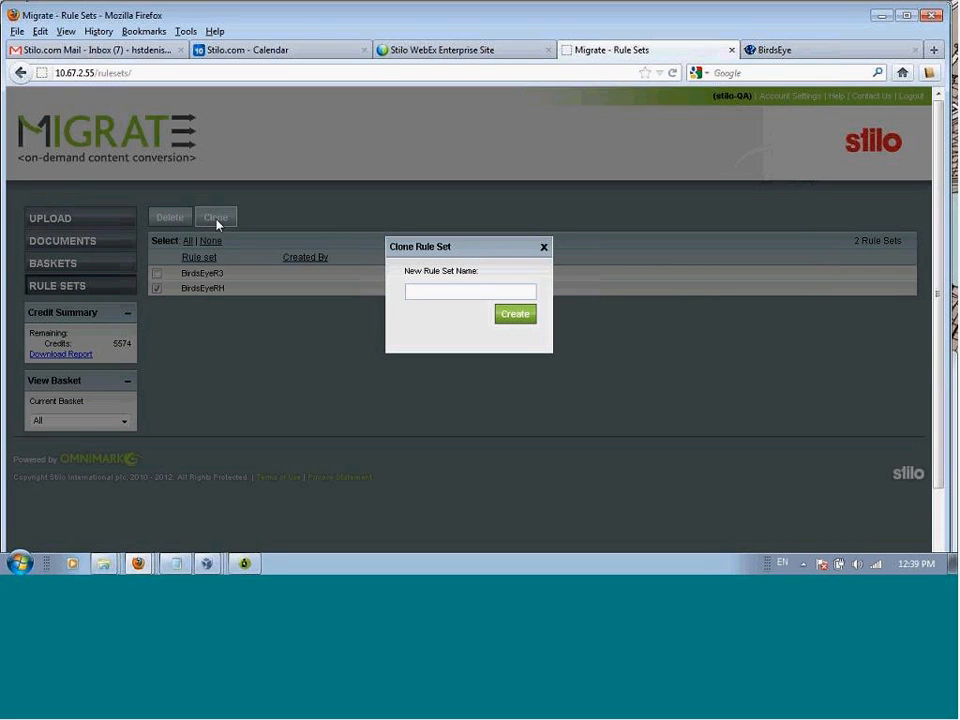
{"action": "left_click", "coordinate": [423, 297]}
{"action": "type", "text": "BirdsEyeBackup"}
{"action": "left_click", "coordinate": [515, 316]}
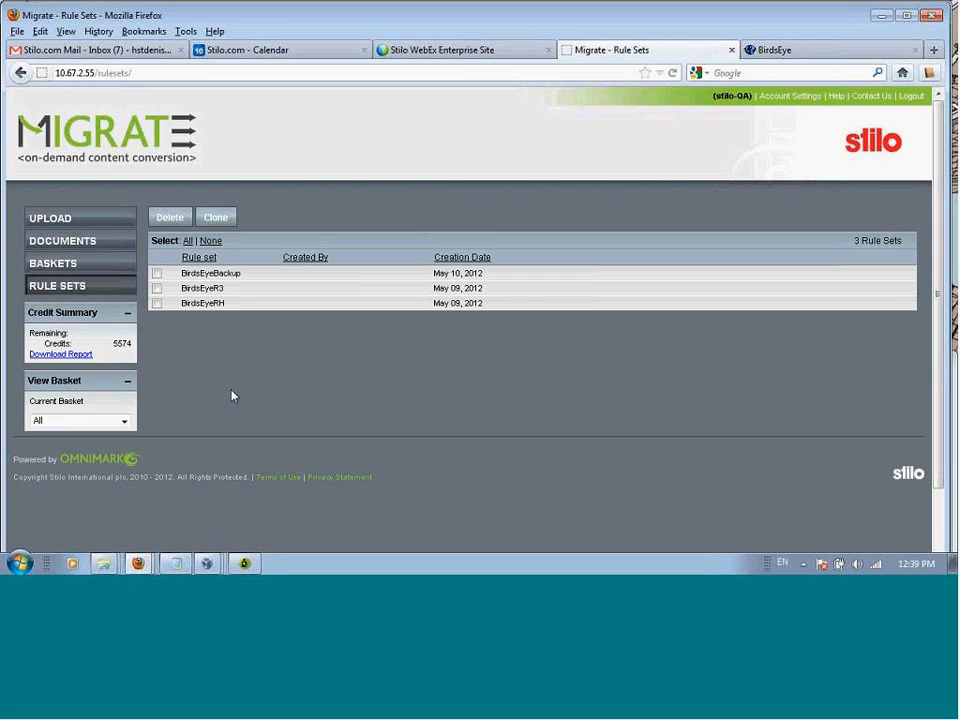
Step: Download the converted BirdsEye.rhp from the document list and save it as documentsMay10.zip, replacing the existing file
{"action": "left_click", "coordinate": [70, 245]}
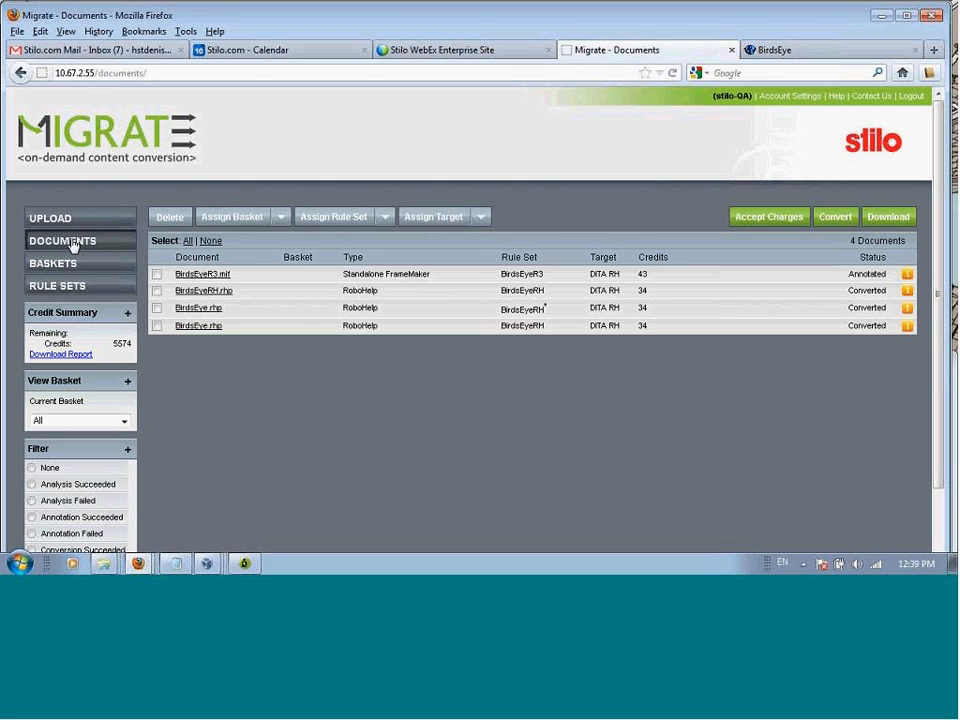
{"action": "left_click", "coordinate": [889, 217]}
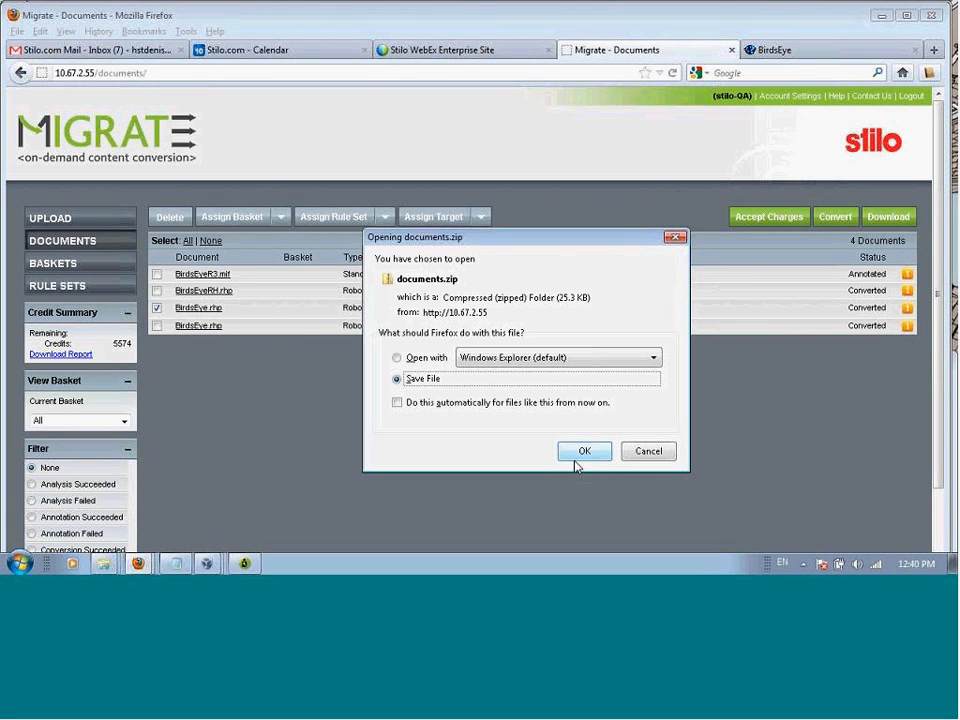
{"action": "left_click", "coordinate": [579, 456]}
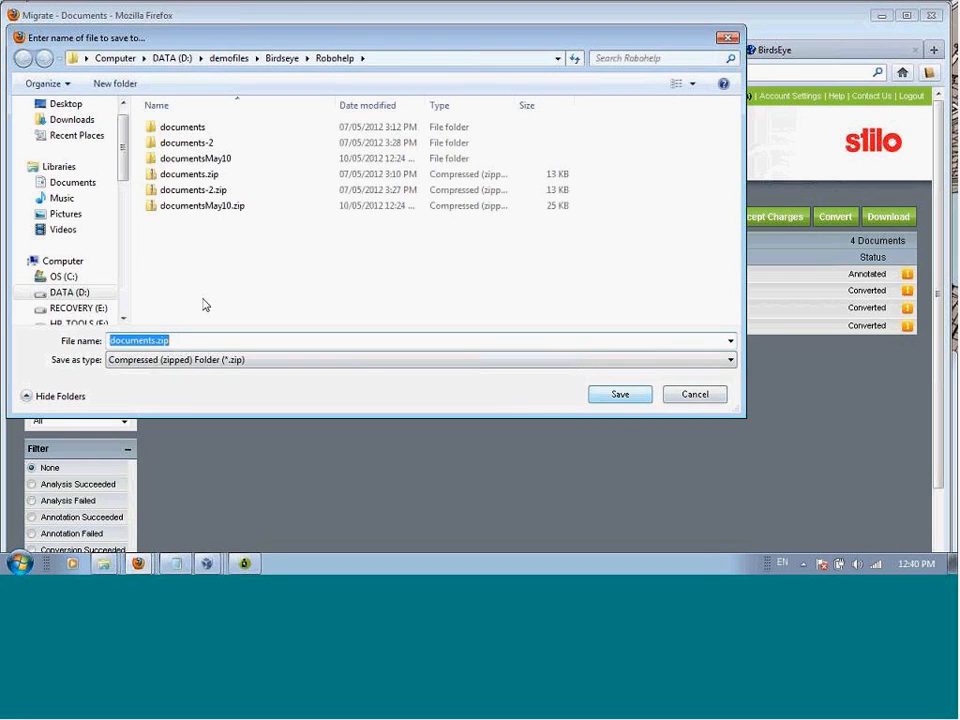
{"action": "left_click", "coordinate": [200, 205]}
{"action": "left_click", "coordinate": [620, 396]}
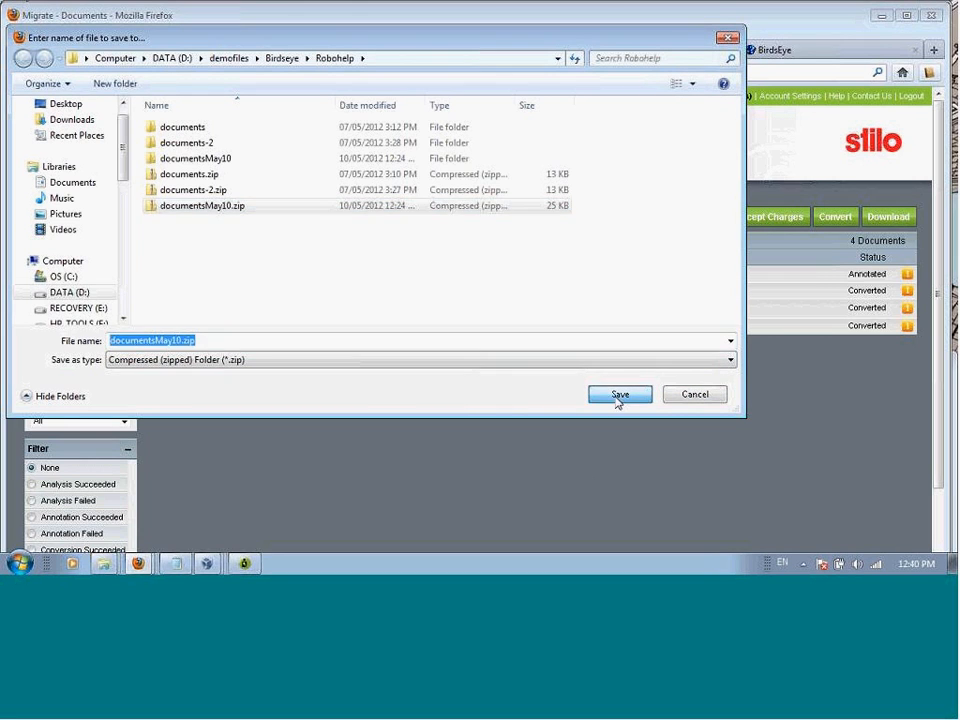
{"action": "left_click", "coordinate": [533, 304]}
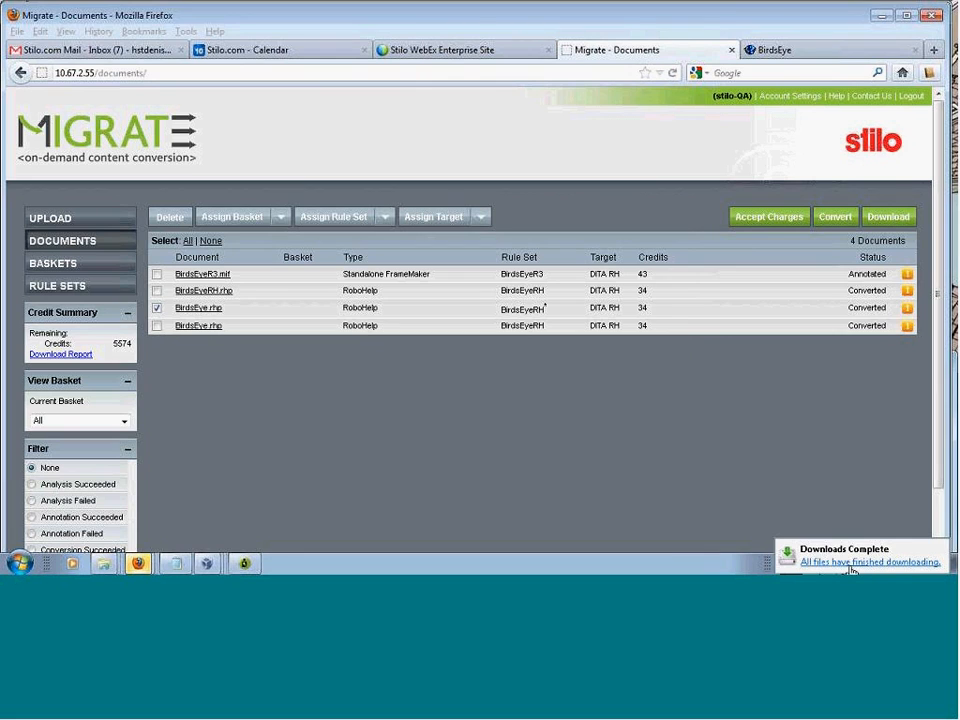
Step: Open the downloaded documentsMay10.zip and extract everything to the documentsMay10 folder, merging folders and replacing all conflicting files
{"action": "left_click", "coordinate": [851, 565]}
{"action": "double_click", "coordinate": [760, 398]}
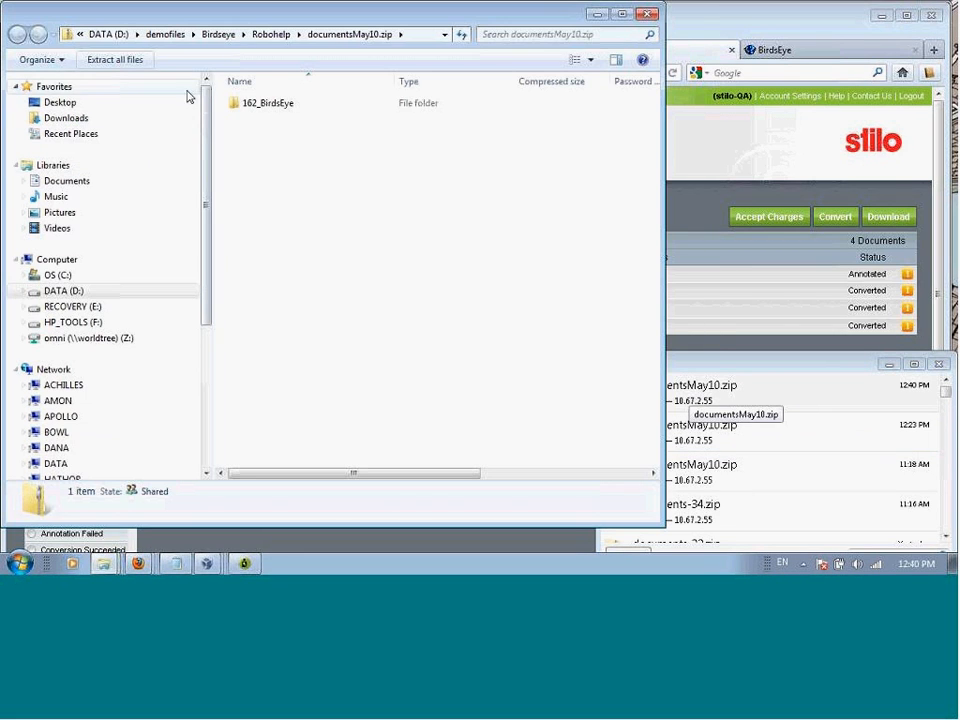
{"action": "left_click", "coordinate": [119, 60]}
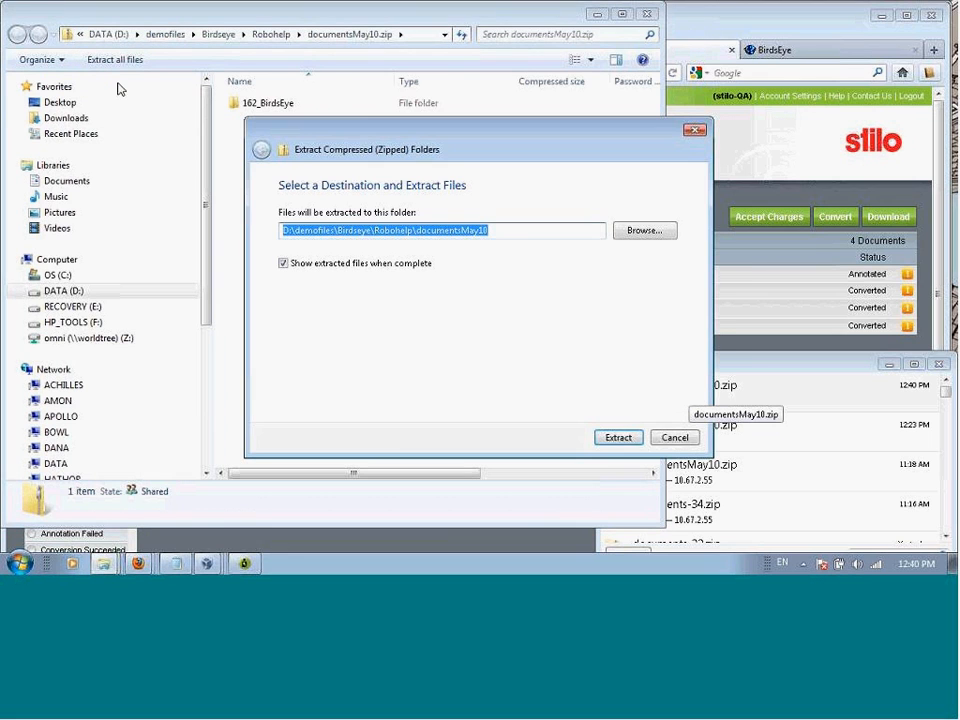
{"action": "left_click", "coordinate": [620, 439]}
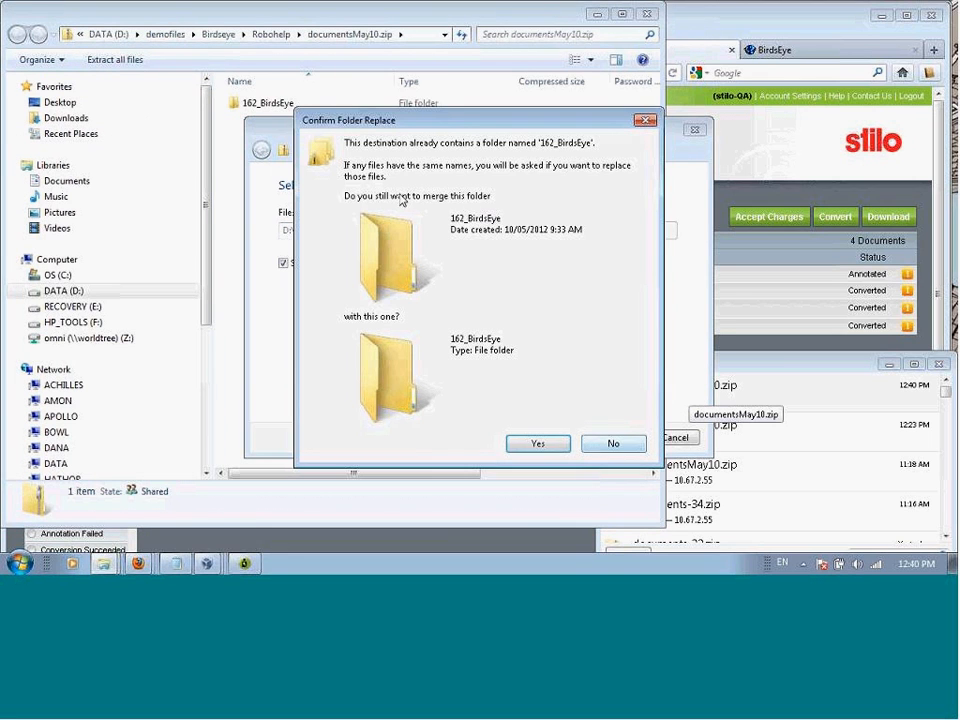
{"action": "left_click", "coordinate": [553, 445]}
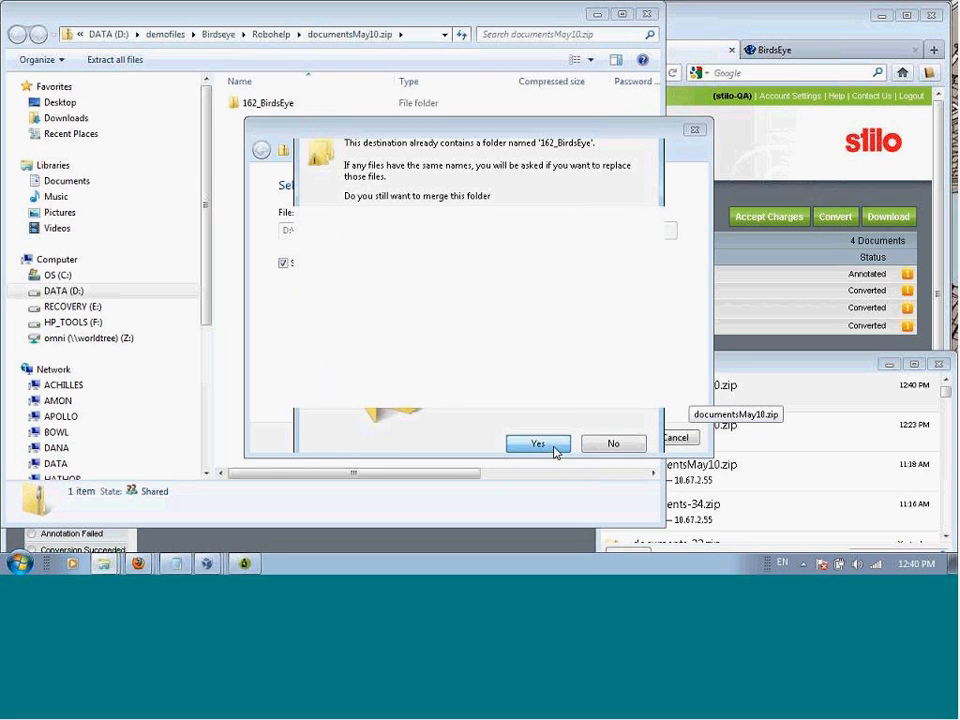
{"action": "left_click", "coordinate": [379, 214]}
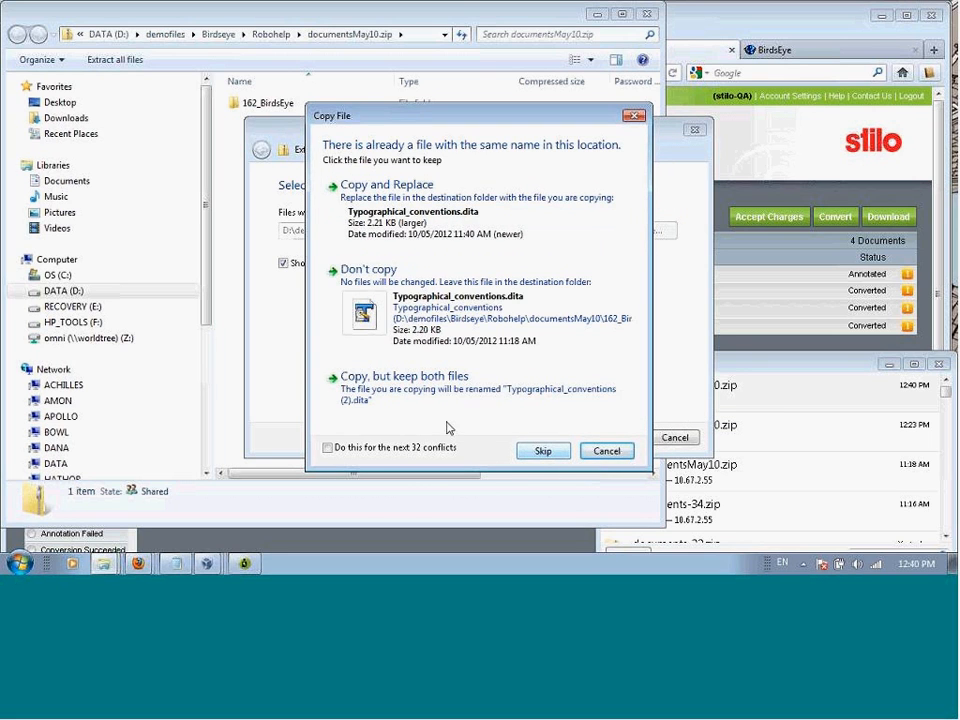
{"action": "left_click", "coordinate": [328, 447]}
{"action": "left_click", "coordinate": [396, 222]}
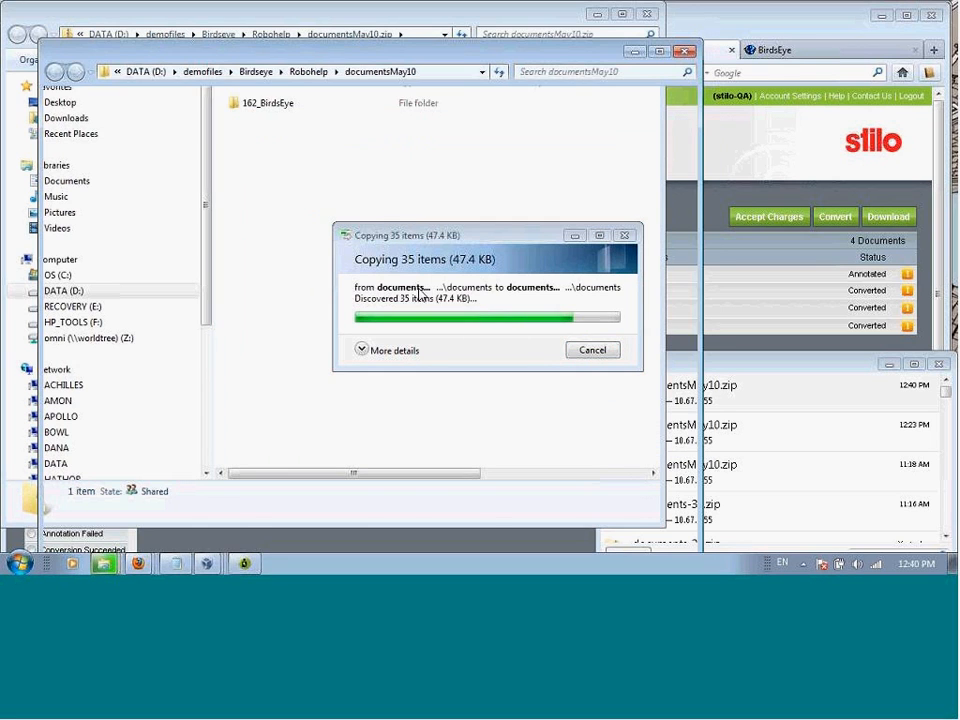
Step: Open ditamap.xml from the extracted 162_BirdsEye folder in XMetaL Author
{"action": "left_click", "coordinate": [302, 145]}
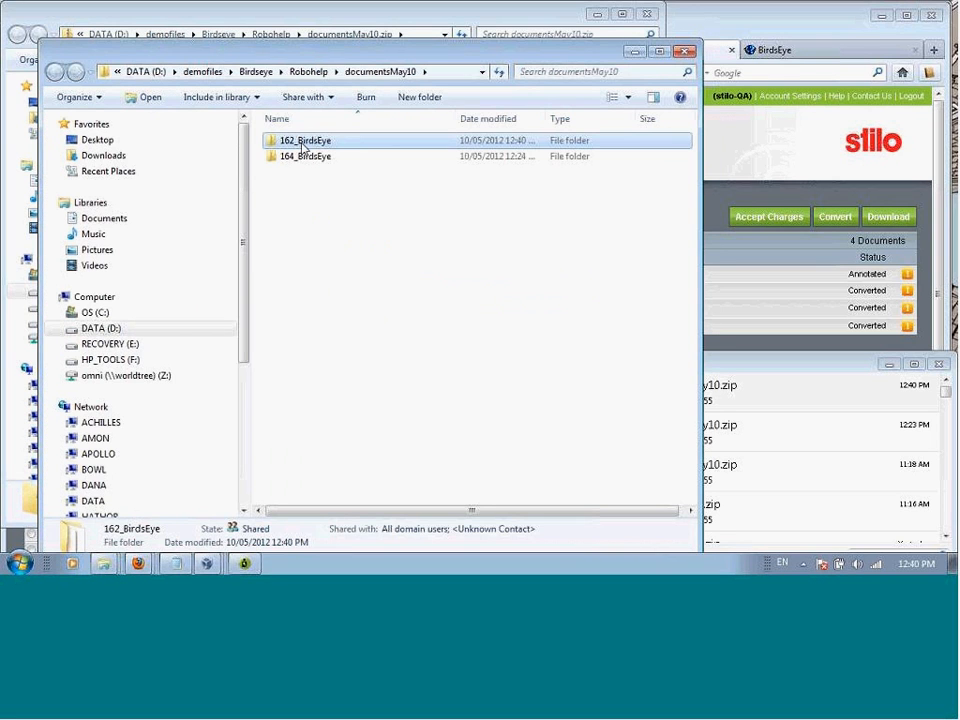
{"action": "double_click", "coordinate": [302, 147]}
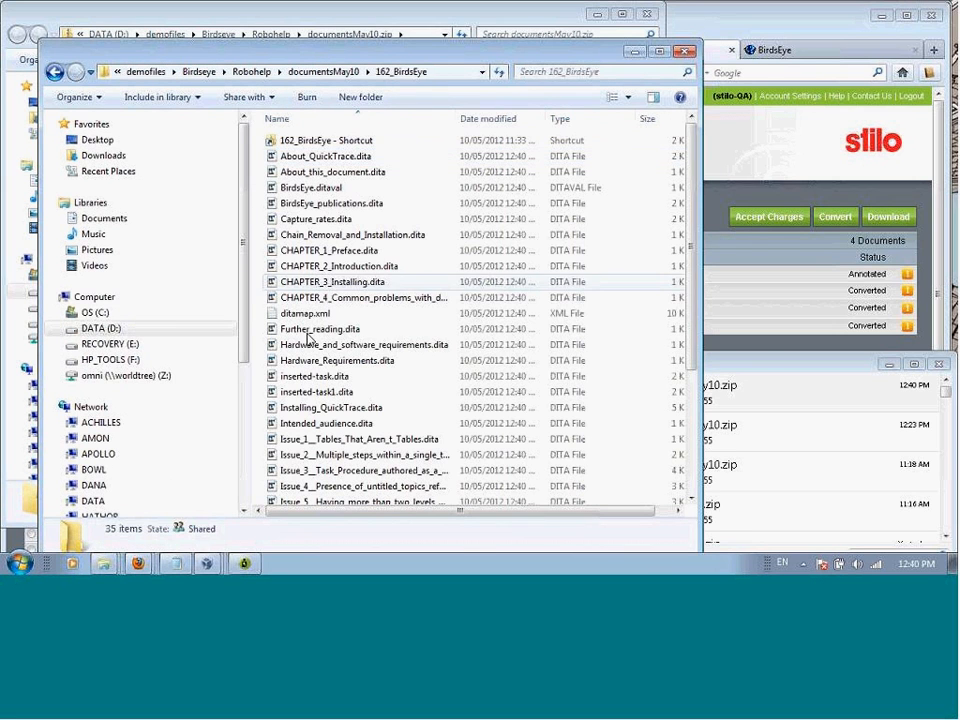
{"action": "left_click", "coordinate": [297, 316]}
{"action": "right_click", "coordinate": [297, 317]}
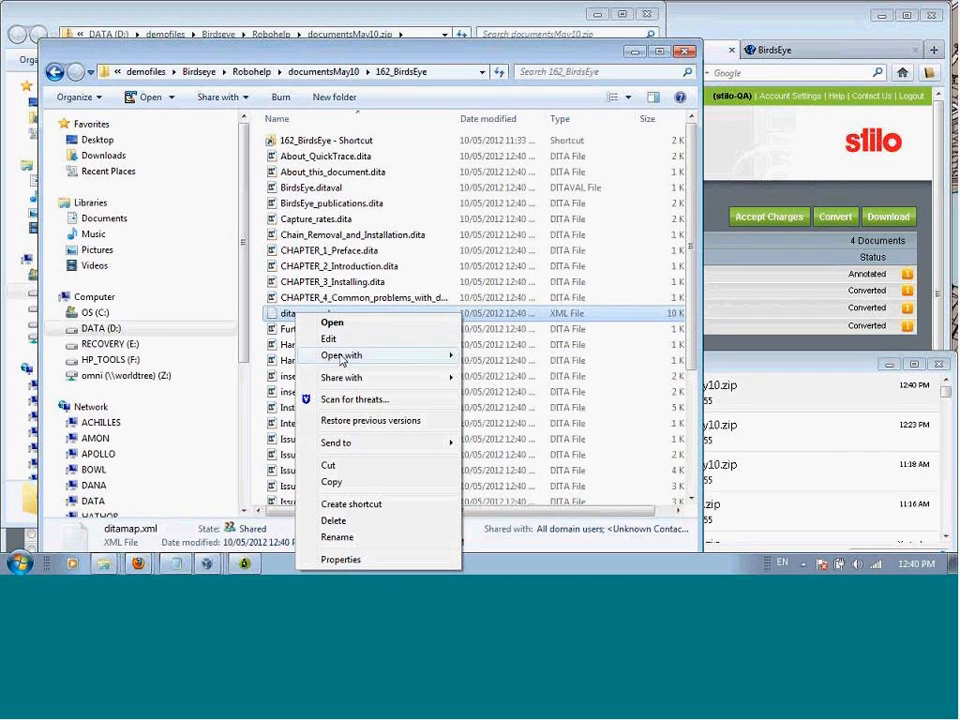
{"action": "mouse_move", "coordinate": [341, 358]}
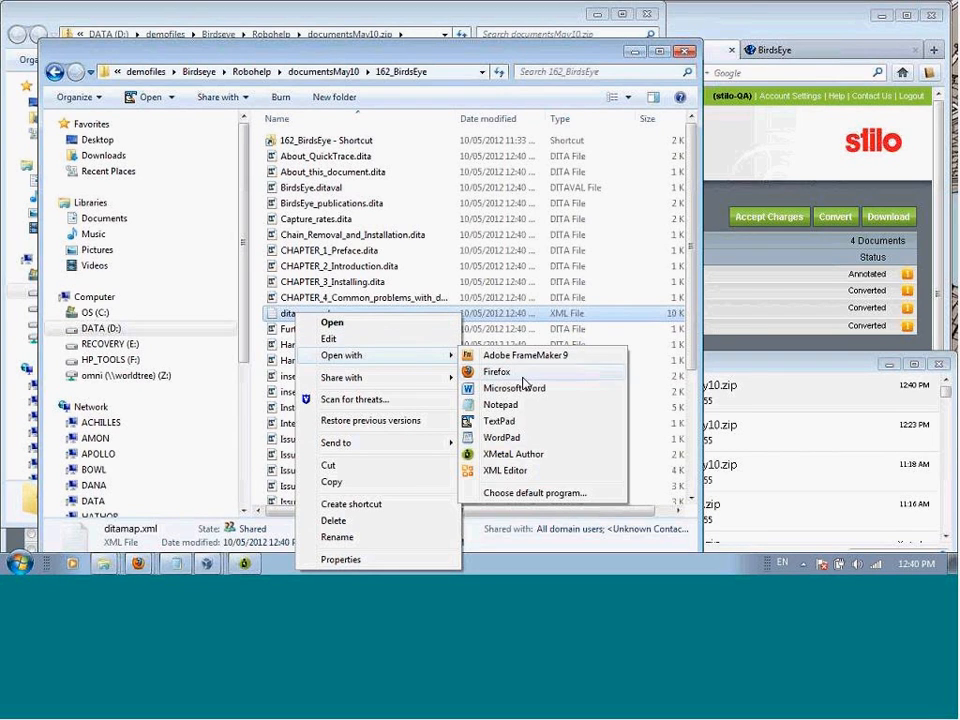
{"action": "left_click", "coordinate": [514, 457]}
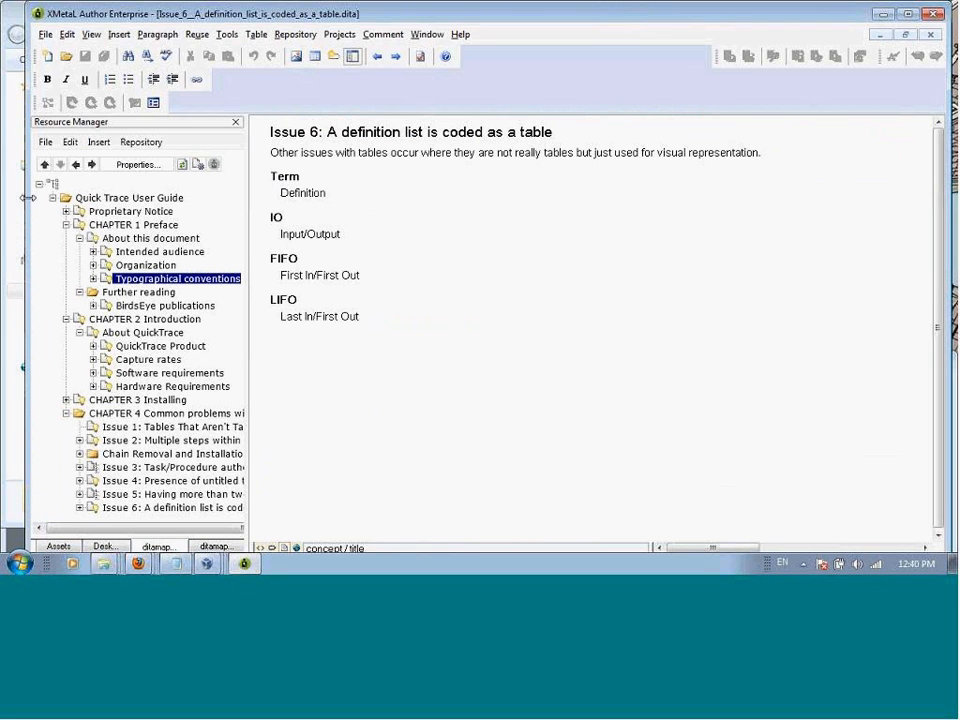
Step: Check the Quick Trace User Guide map structure and open its Typographical conventions topic
{"action": "left_click", "coordinate": [95, 198]}
{"action": "left_click", "coordinate": [54, 198]}
{"action": "left_click", "coordinate": [54, 198]}
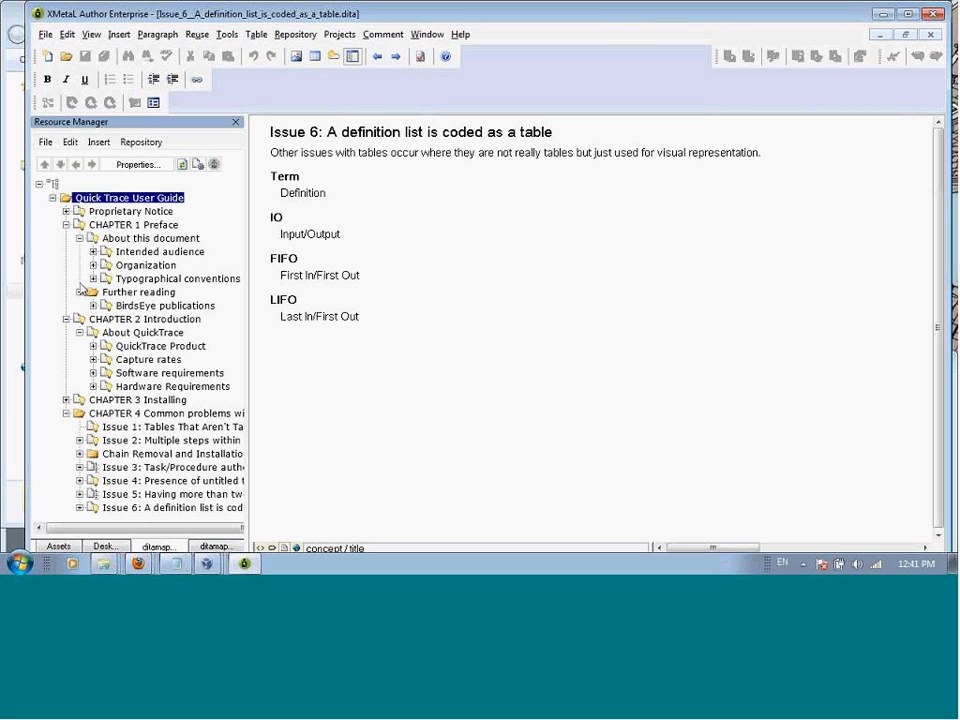
{"action": "left_click", "coordinate": [142, 280]}
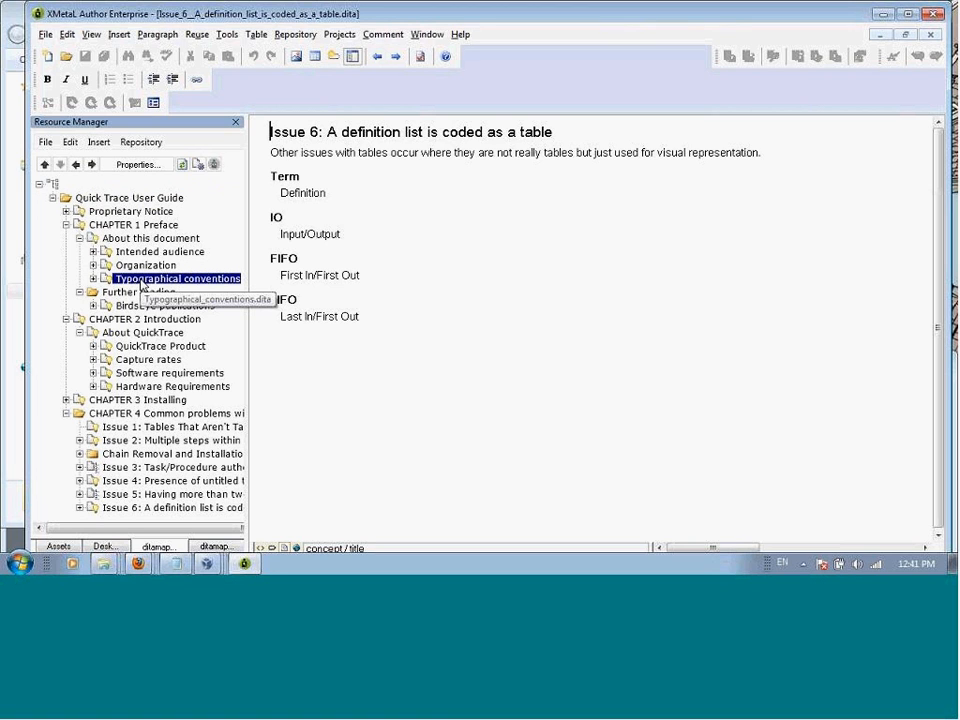
{"action": "double_click", "coordinate": [141, 281]}
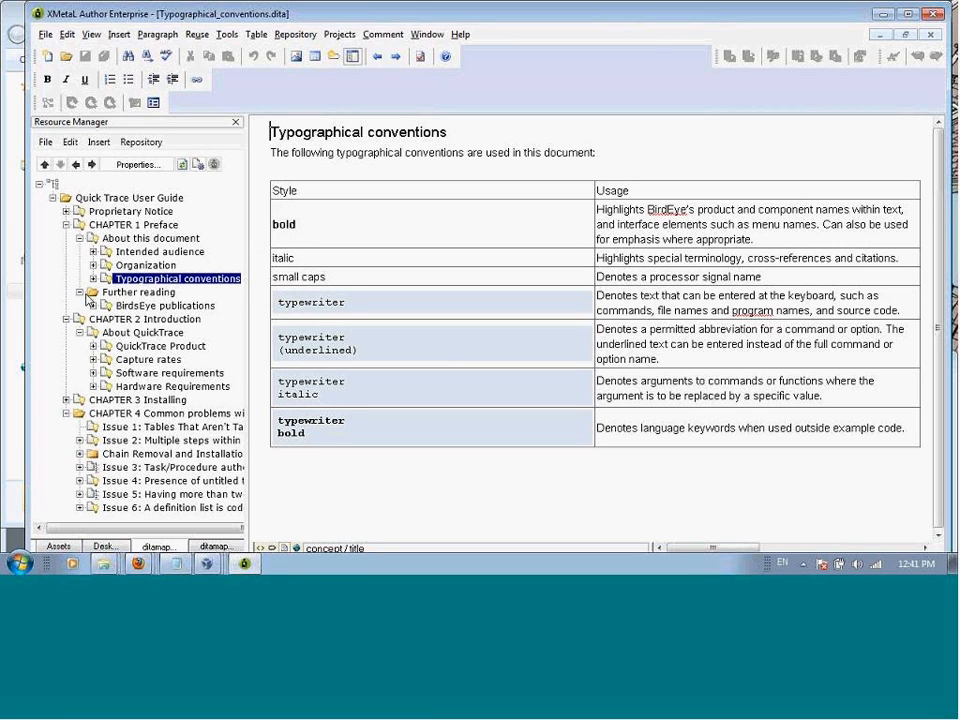
Step: Open the Issue 2 topic and the first inserted task under Chain Removal and Installation for review
{"action": "left_click", "coordinate": [120, 441]}
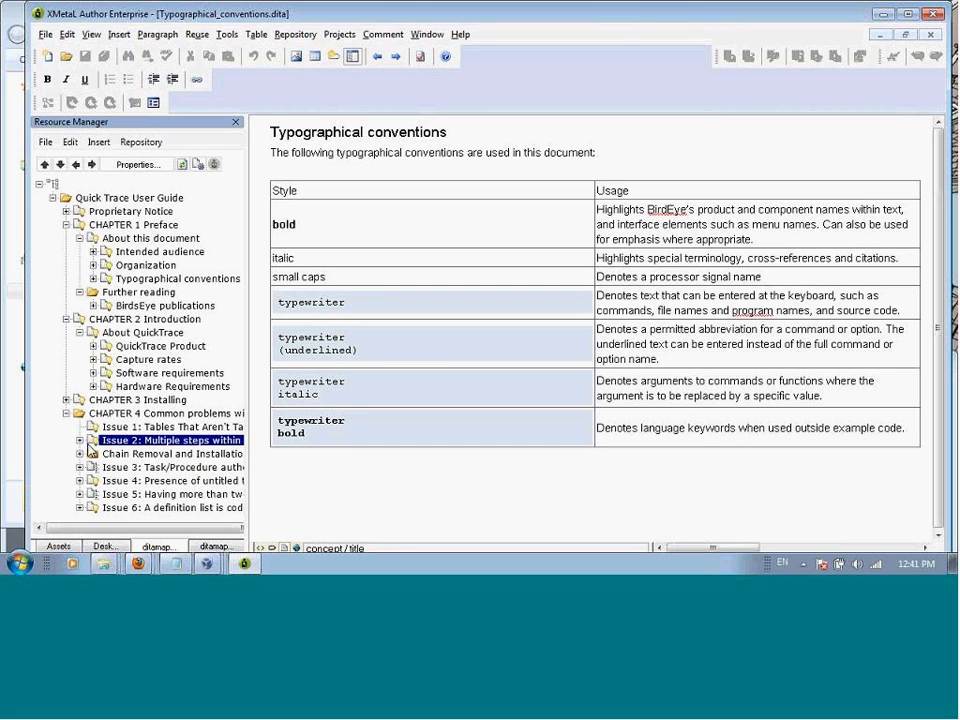
{"action": "double_click", "coordinate": [141, 444]}
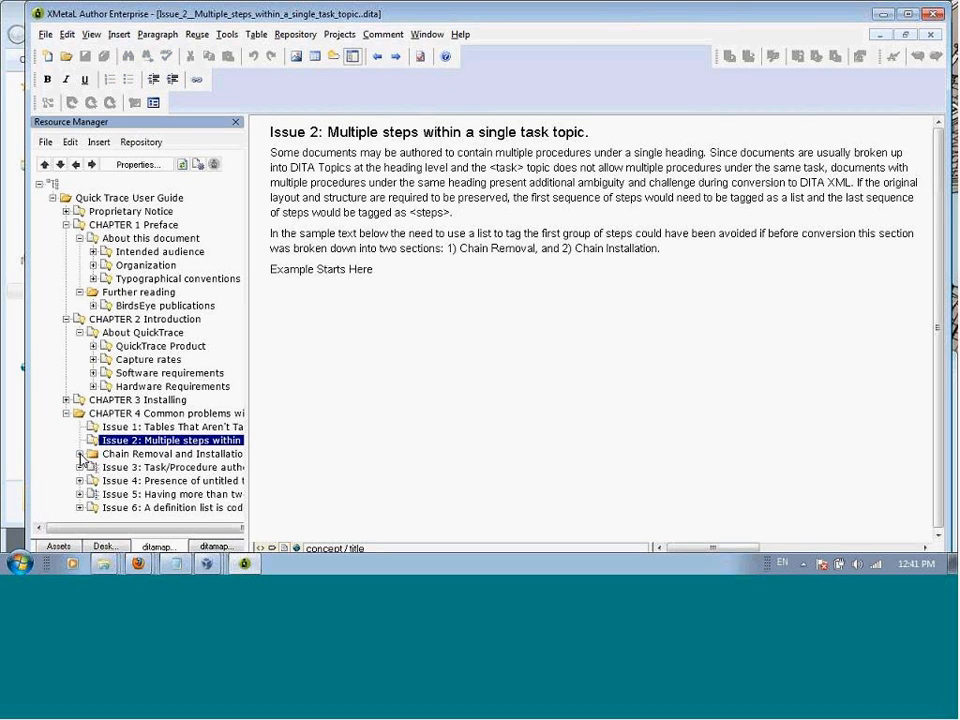
{"action": "left_click", "coordinate": [80, 455]}
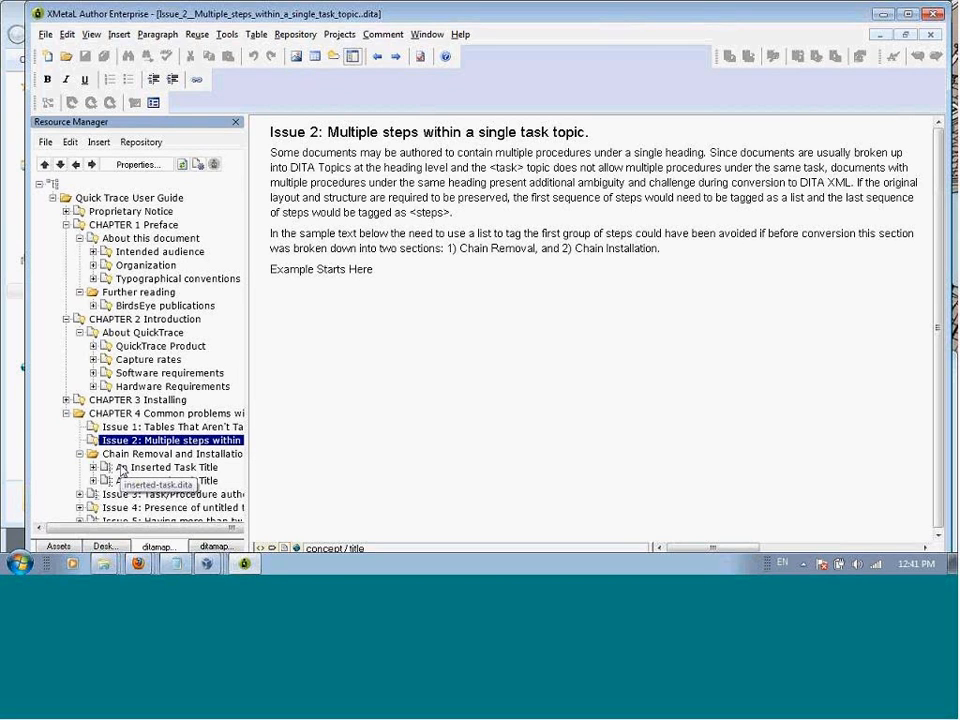
{"action": "left_click", "coordinate": [138, 468]}
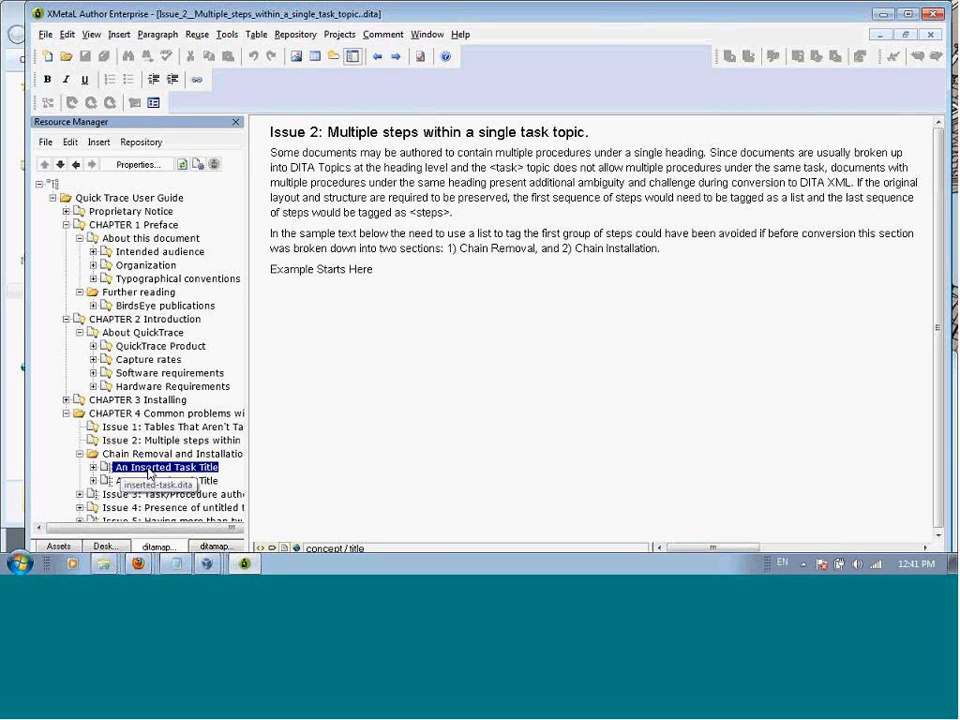
{"action": "double_click", "coordinate": [148, 468]}
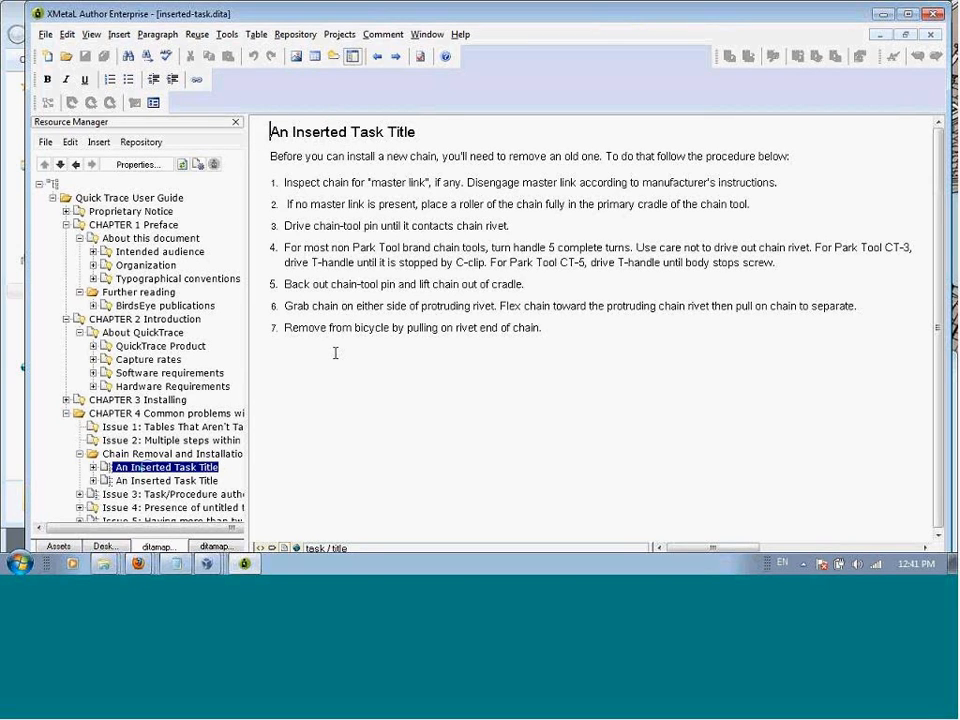
Step: Show the inserted task's XML markup in Plain Text view and return to Normal view
{"action": "left_click", "coordinate": [92, 36]}
{"action": "left_click", "coordinate": [114, 50]}
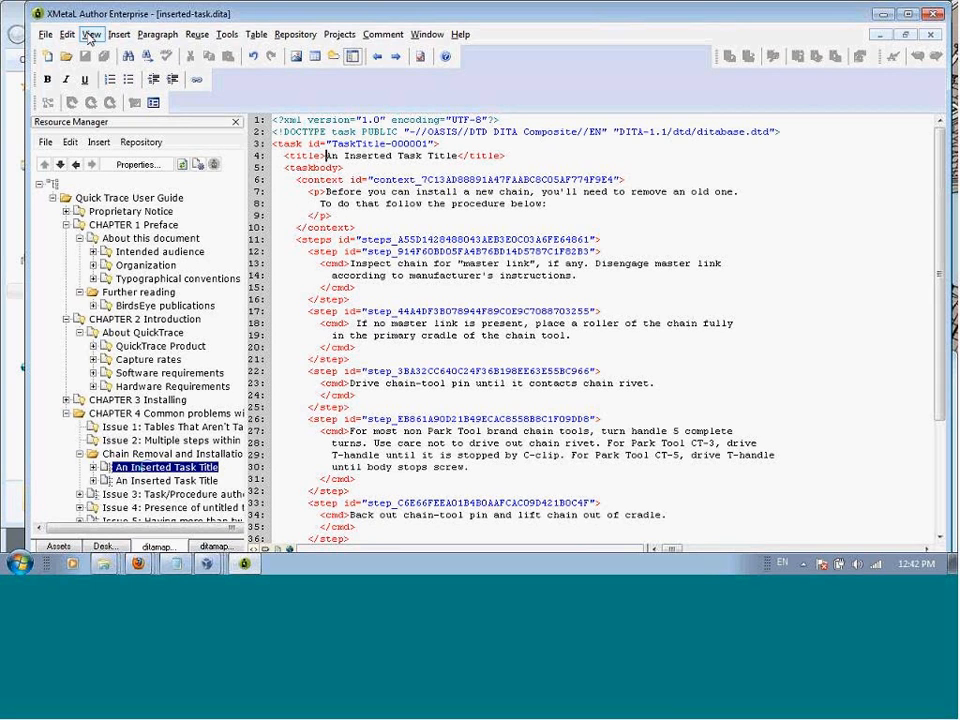
{"action": "left_click", "coordinate": [90, 35]}
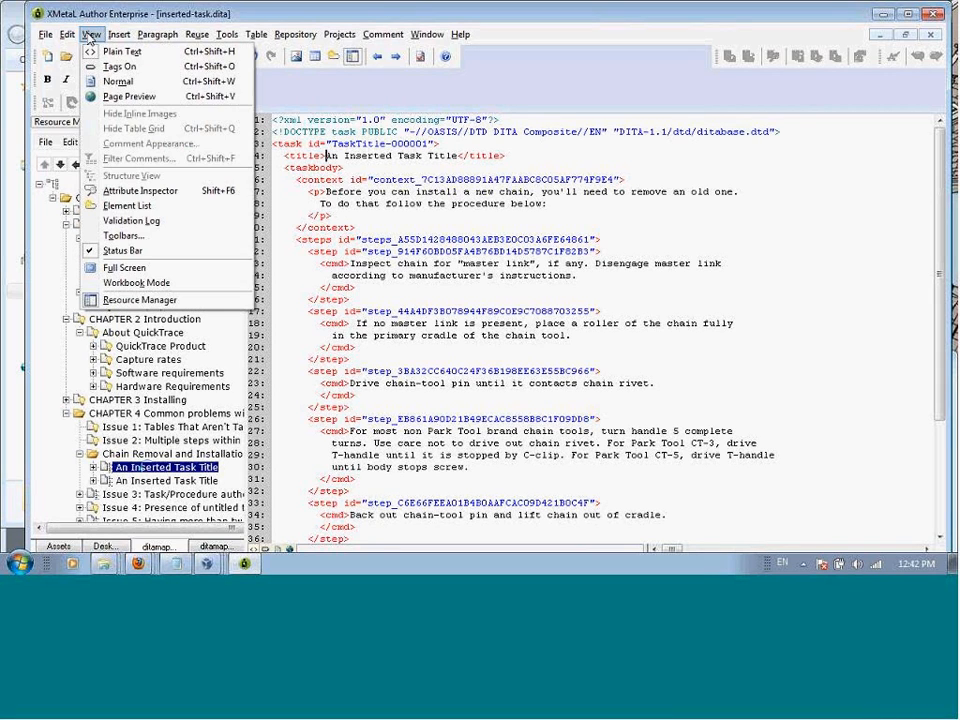
{"action": "left_click", "coordinate": [112, 84]}
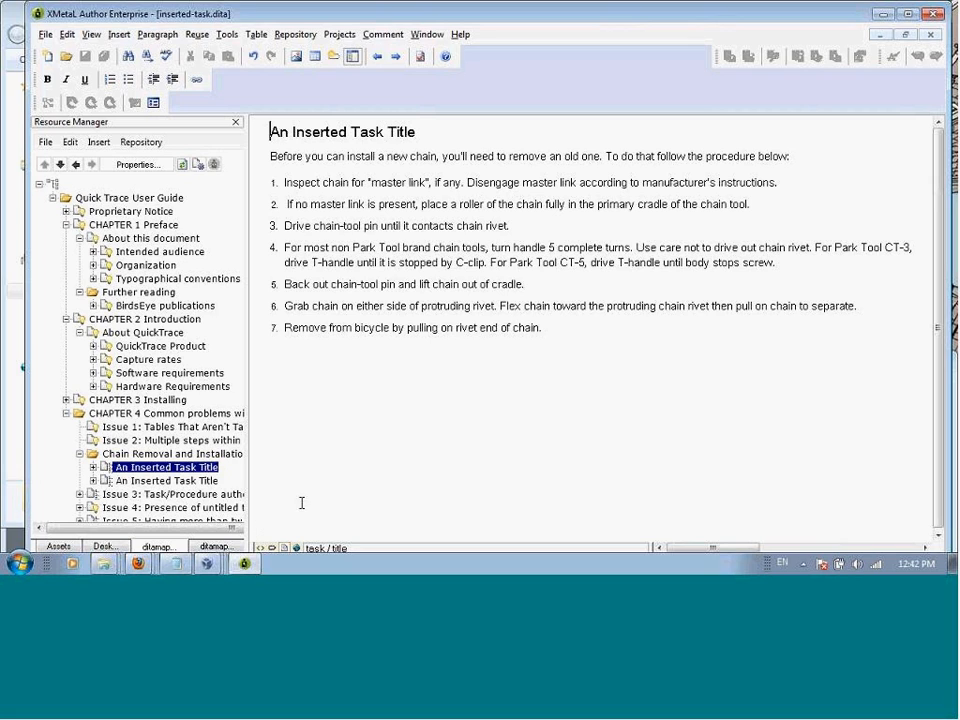
Step: Switch back to the Migrate Documents window in Firefox
{"action": "mouse_move", "coordinate": [139, 565]}
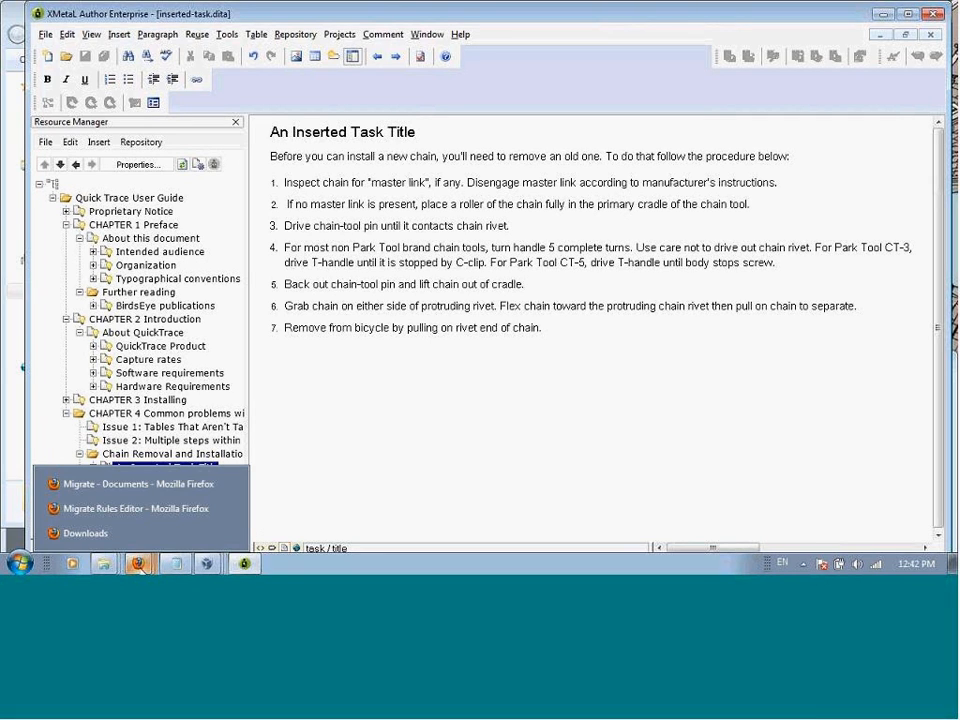
{"action": "left_click", "coordinate": [186, 492]}
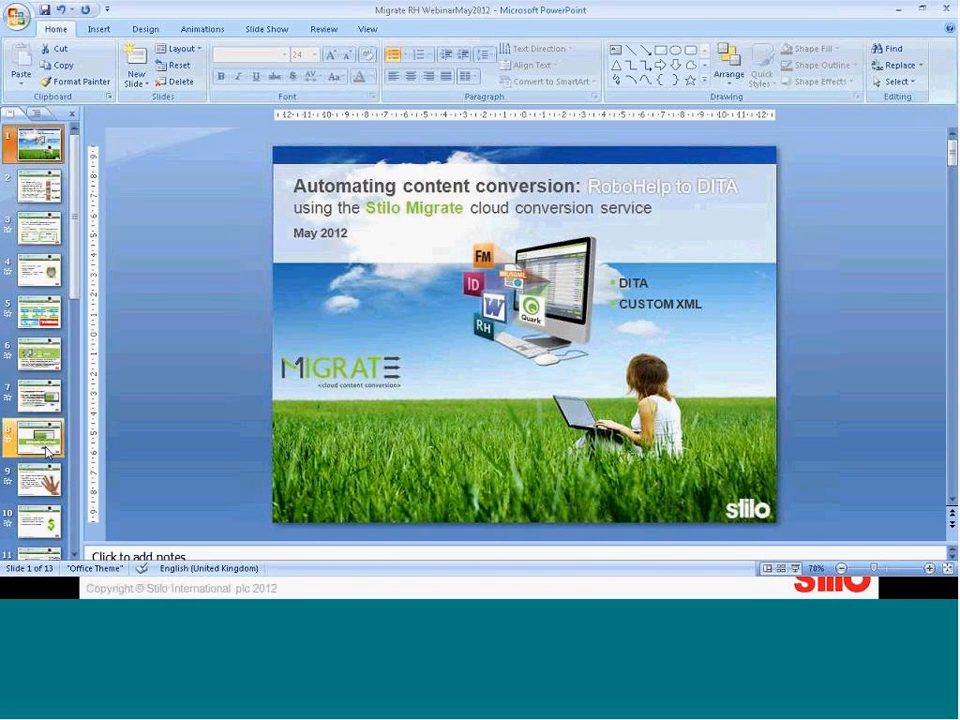
Step: Run the webinar presentation in PowerPoint as a slide show from slide 9, Engagement model
{"action": "left_click", "coordinate": [47, 483]}
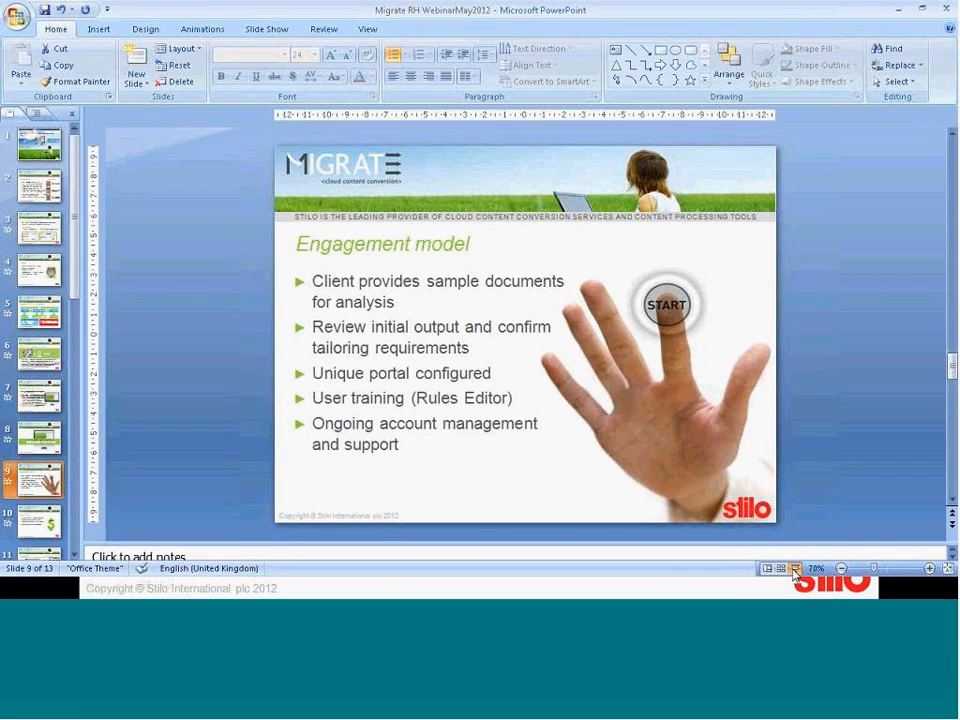
{"action": "left_click", "coordinate": [795, 569]}
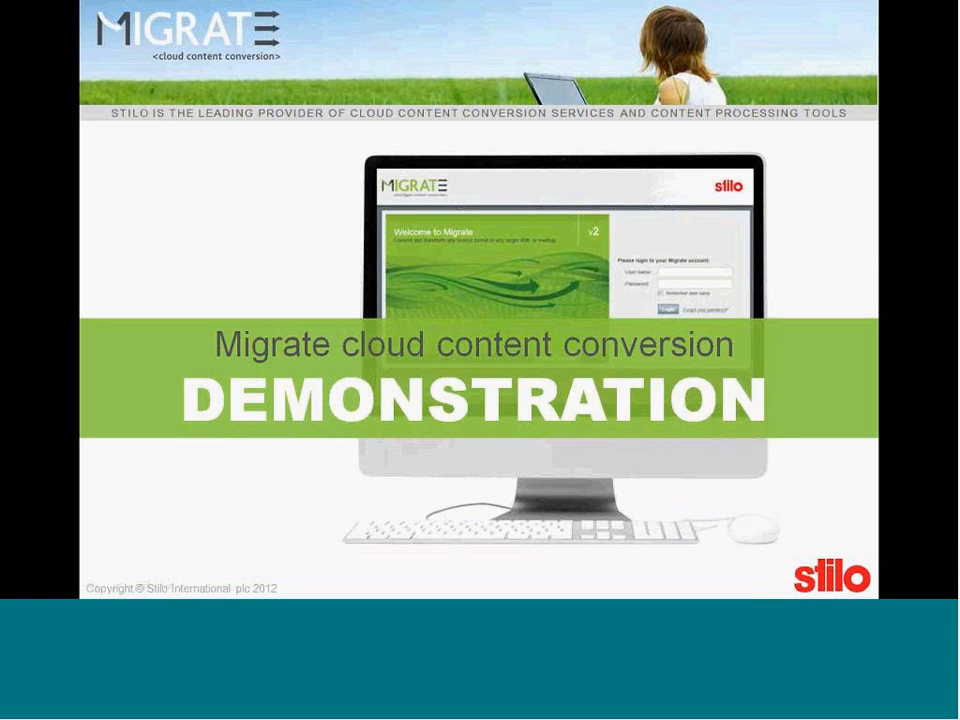
{"action": "left_click", "coordinate": [912, 506]}
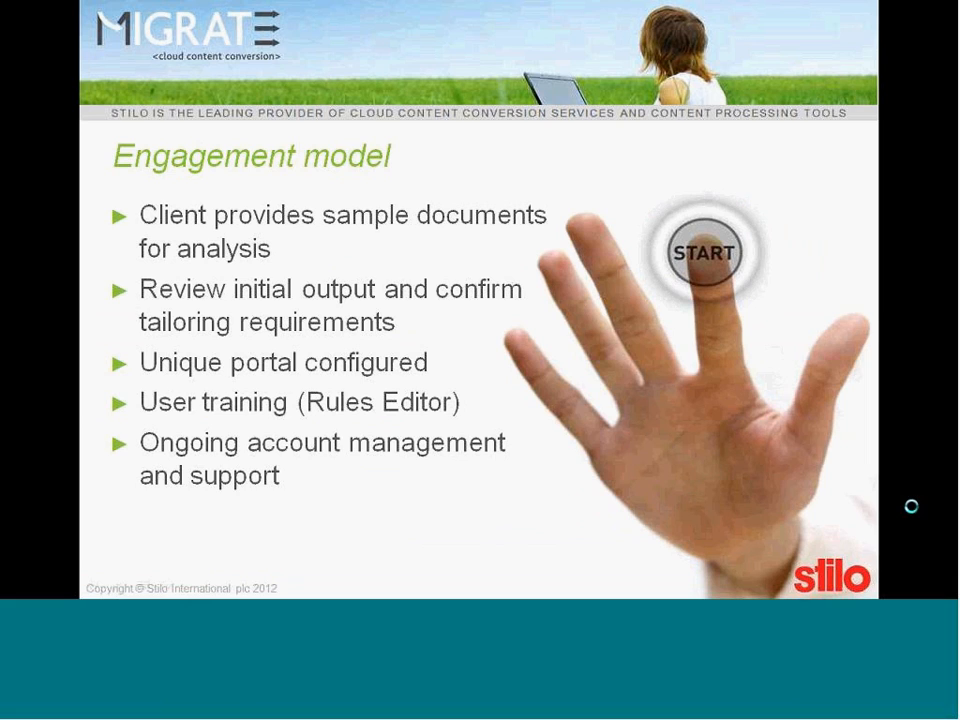